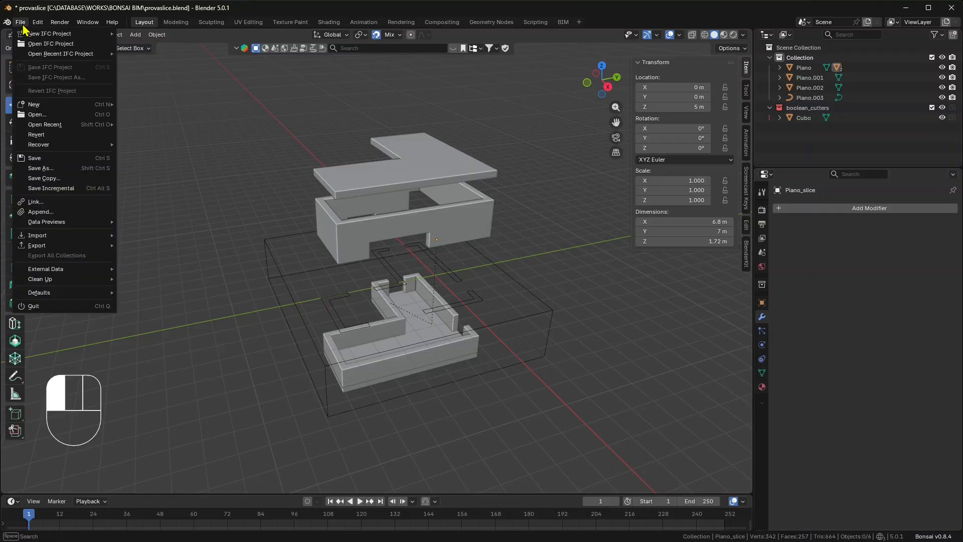
Save the current provaslice.blend project and create a new file
click(35, 158)
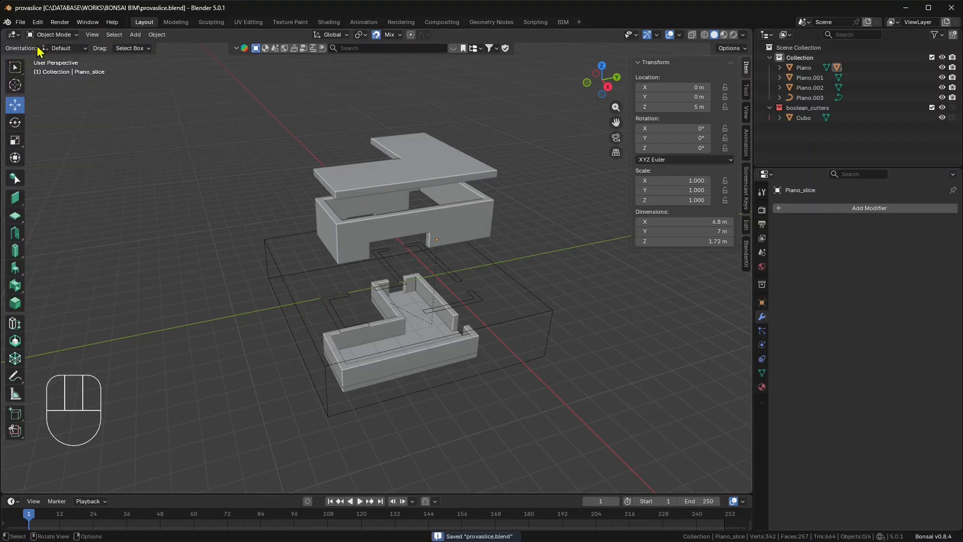
click(21, 23)
mouse_move(103, 107)
click(135, 106)
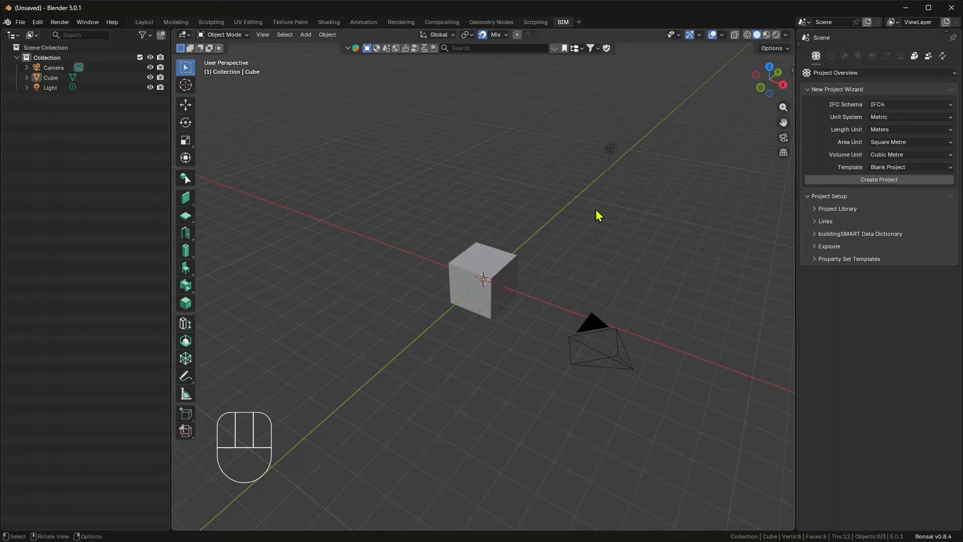
Switch the new file to the Layout workspace
middle_drag(289, 202, 351, 203)
click(144, 21)
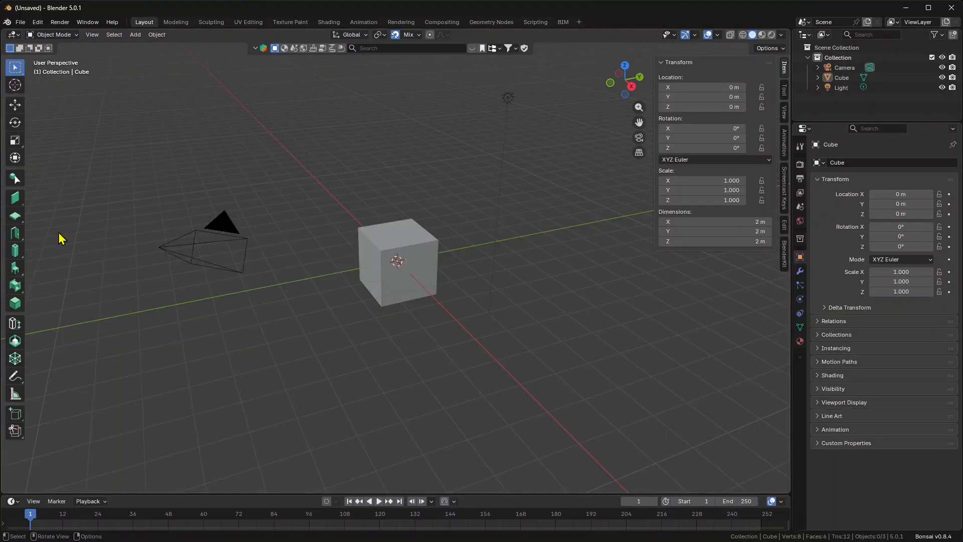
middle_drag(299, 273, 391, 273)
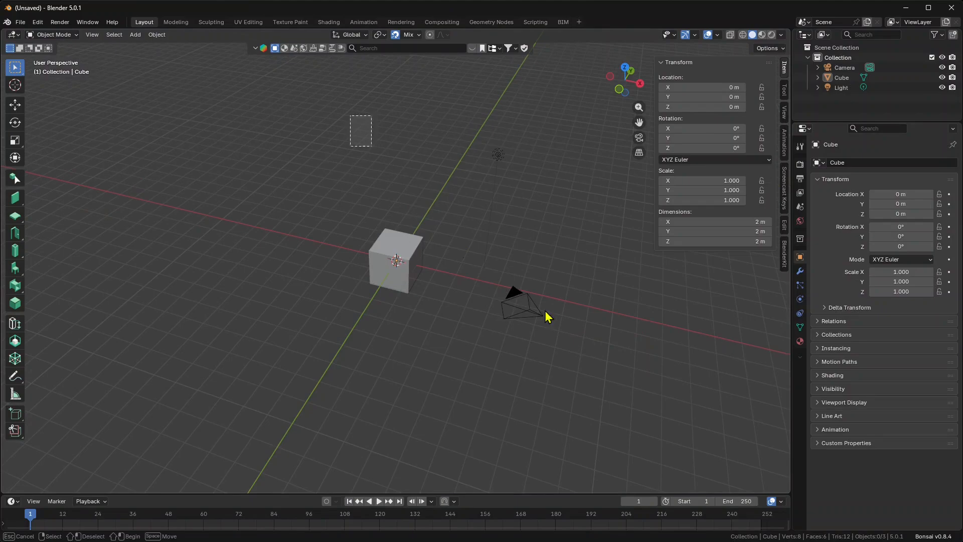
Delete all default objects in the scene: the camera, cube and light
key(a)
middle_drag(434, 220, 385, 163)
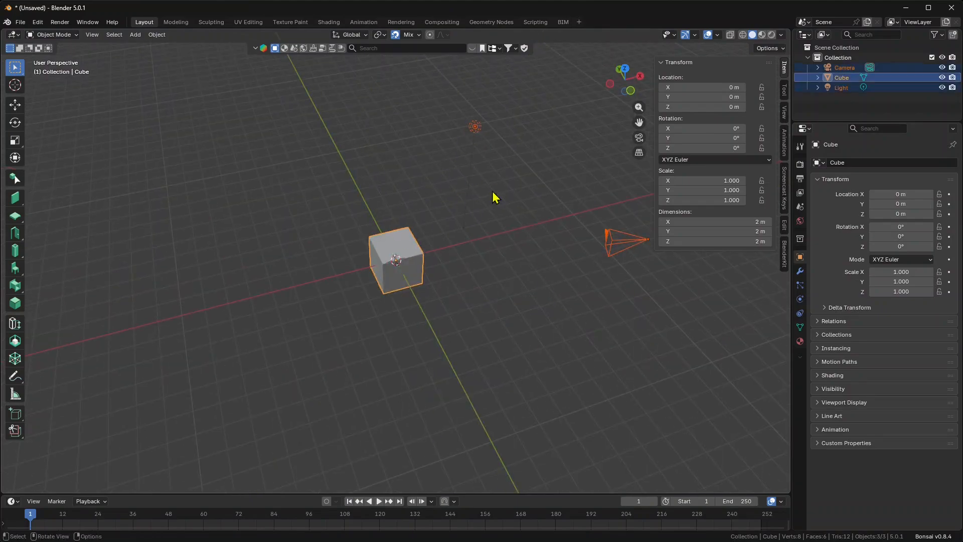
middle_drag(493, 197, 570, 194)
key(x)
click(511, 159)
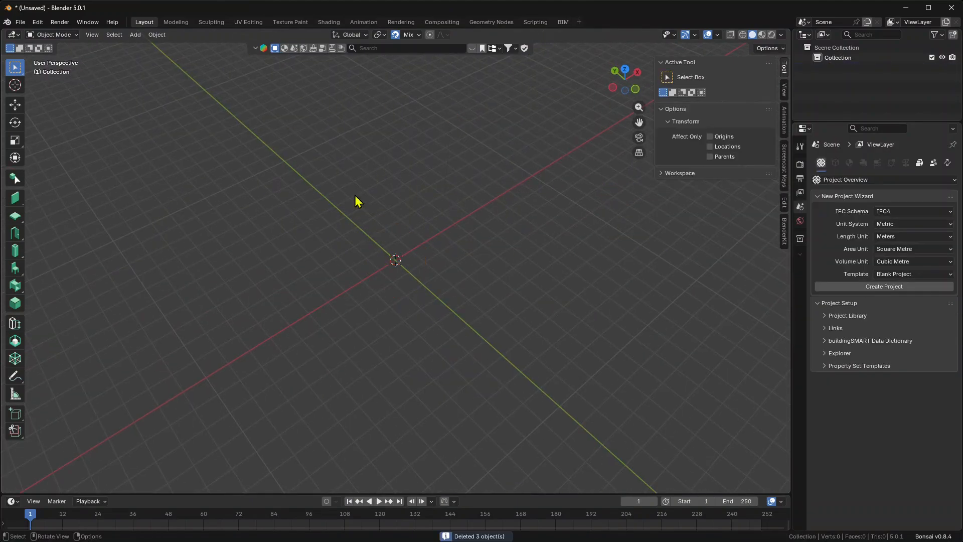
middle_drag(433, 208, 381, 173)
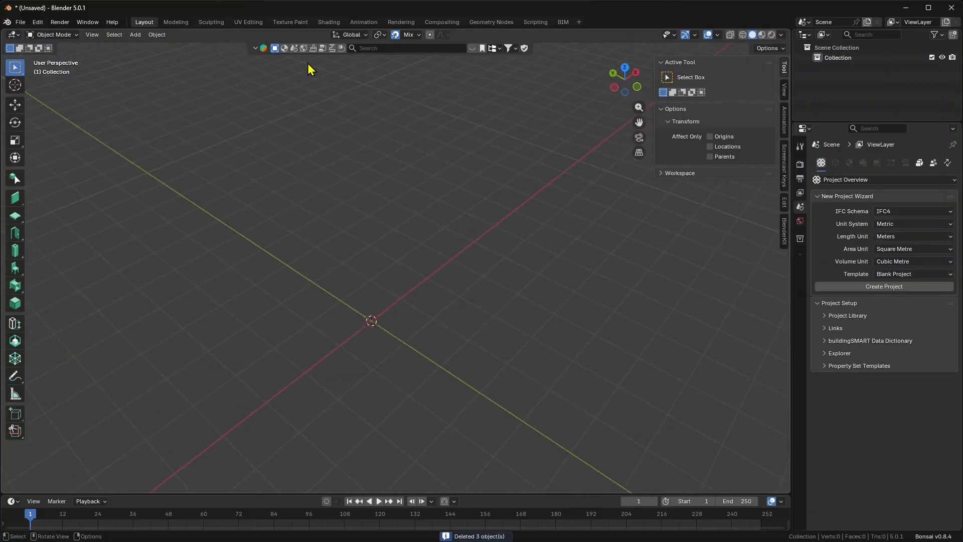
Search the BlenderKit online asset library for "house" models
click(256, 48)
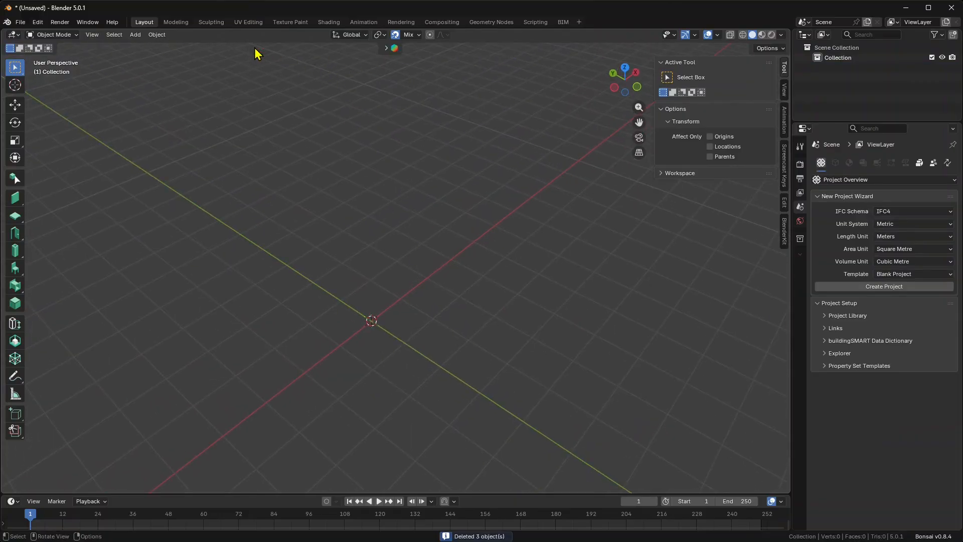
click(386, 49)
click(372, 48)
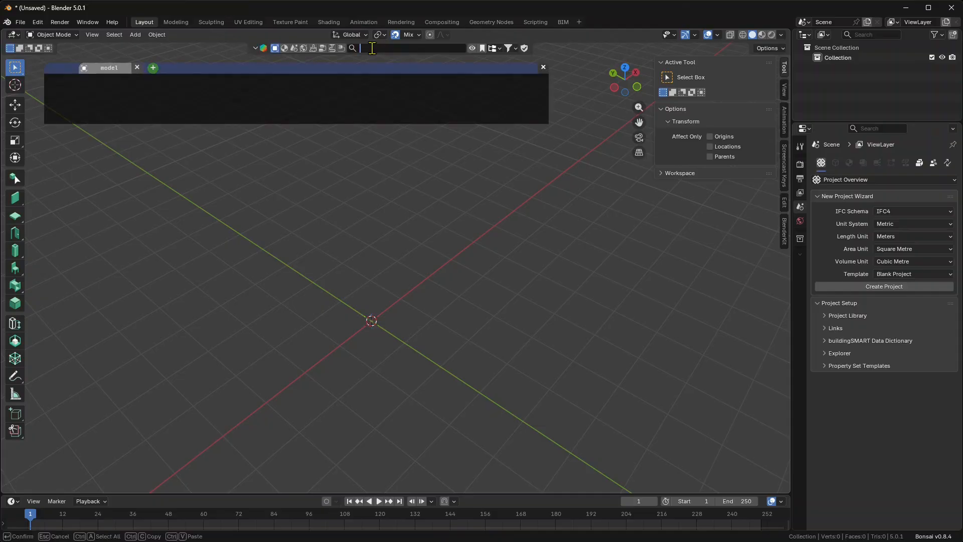
text(house)
key(Return)
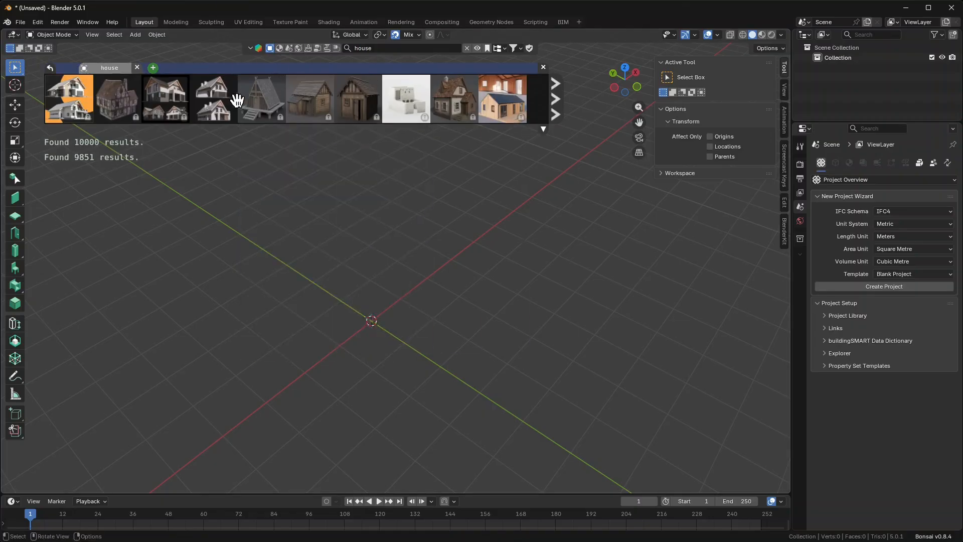
mouse_move(249, 102)
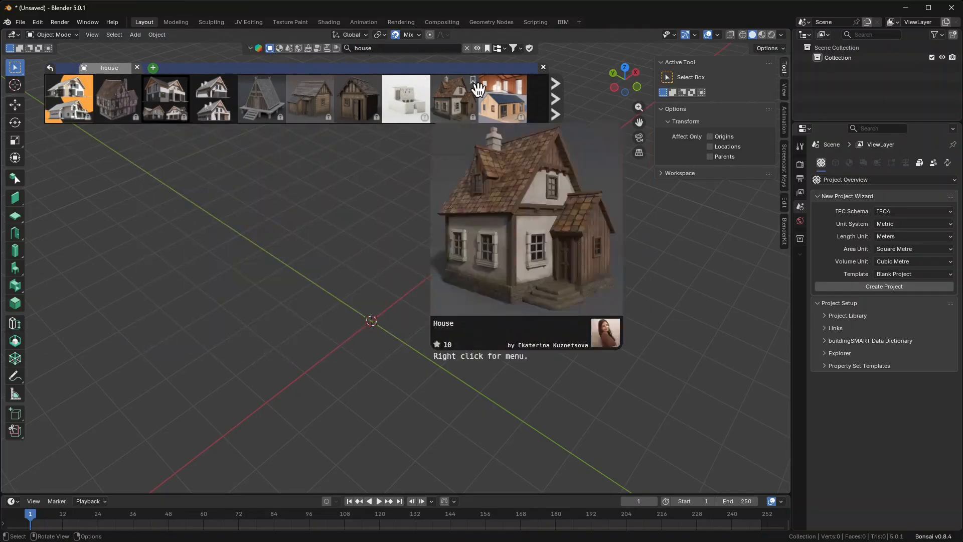
Set the asset search filter to show free house models first and preview the results
click(522, 49)
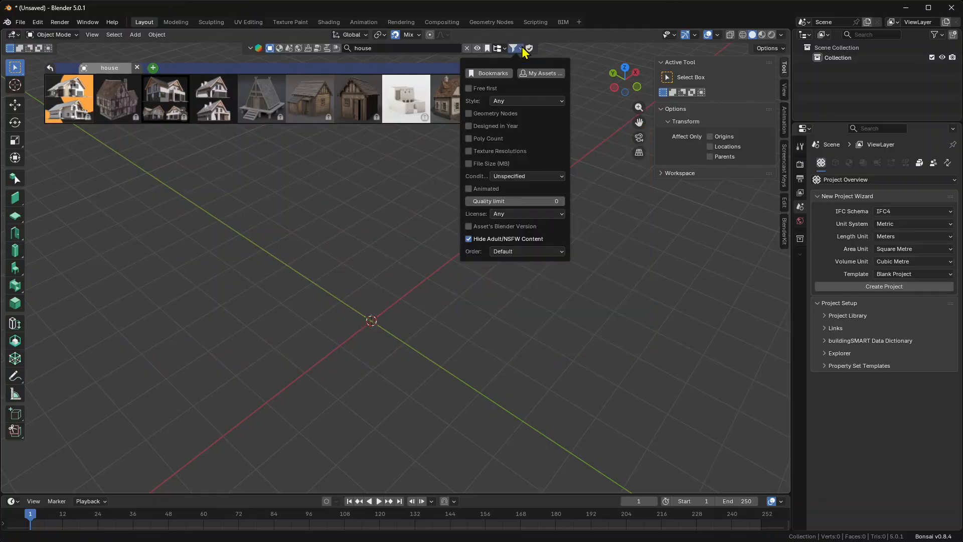
click(468, 88)
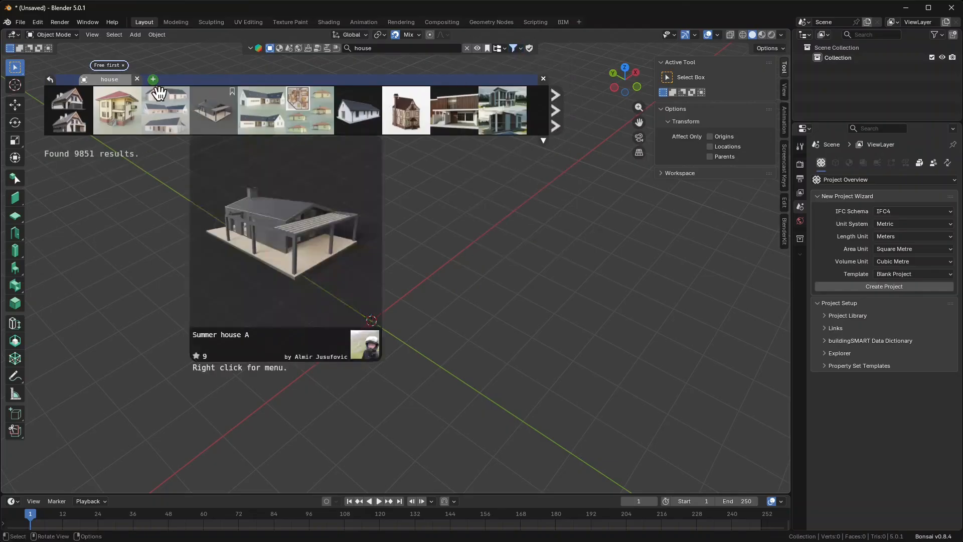
mouse_move(155, 102)
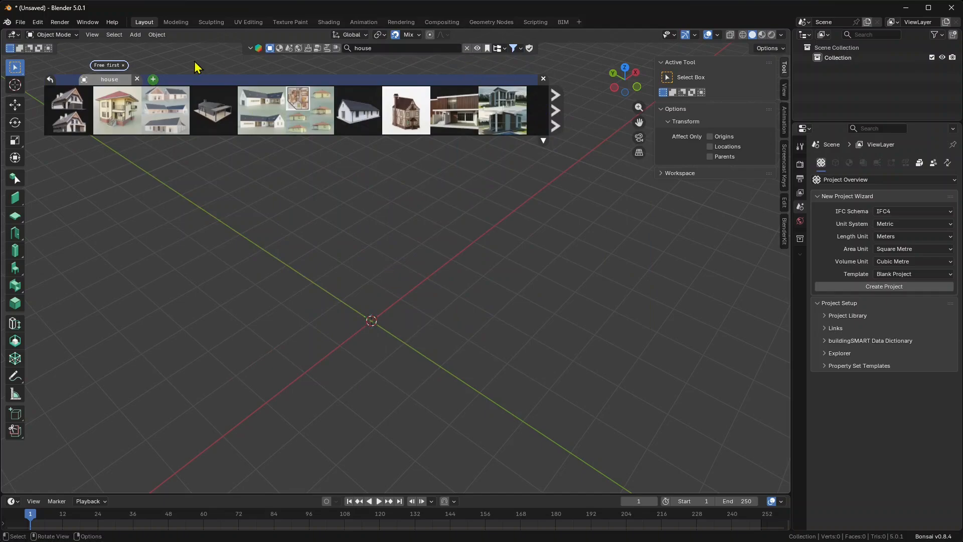
Preview the "house" results in the scene asset category and close the asset bar
click(289, 48)
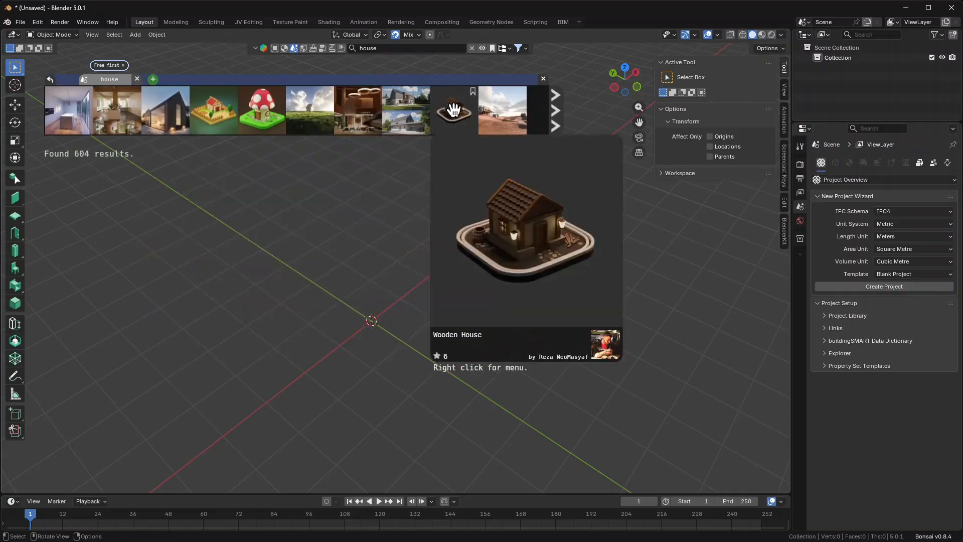
mouse_move(186, 114)
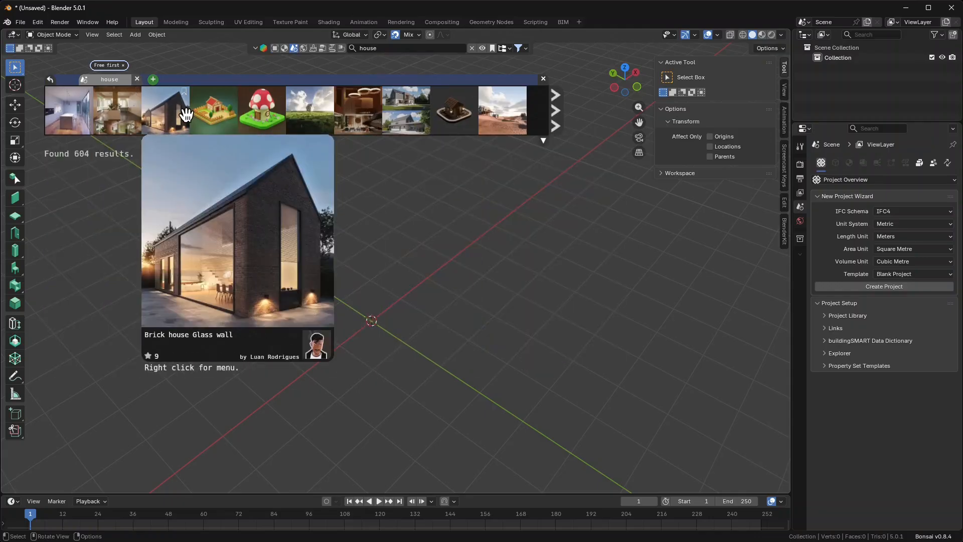
click(543, 80)
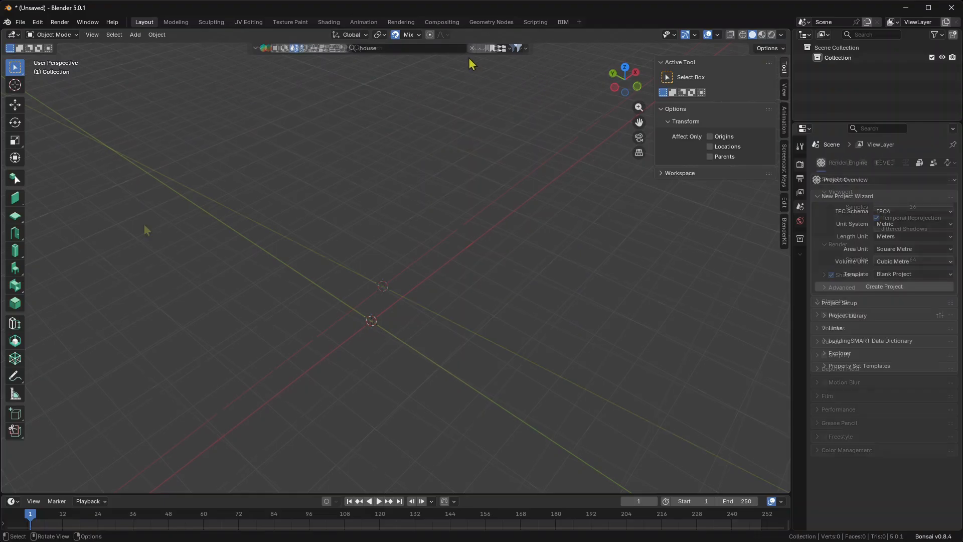
Look up "bool tool" among the available extensions in the preferences and check its options
click(38, 22)
click(73, 152)
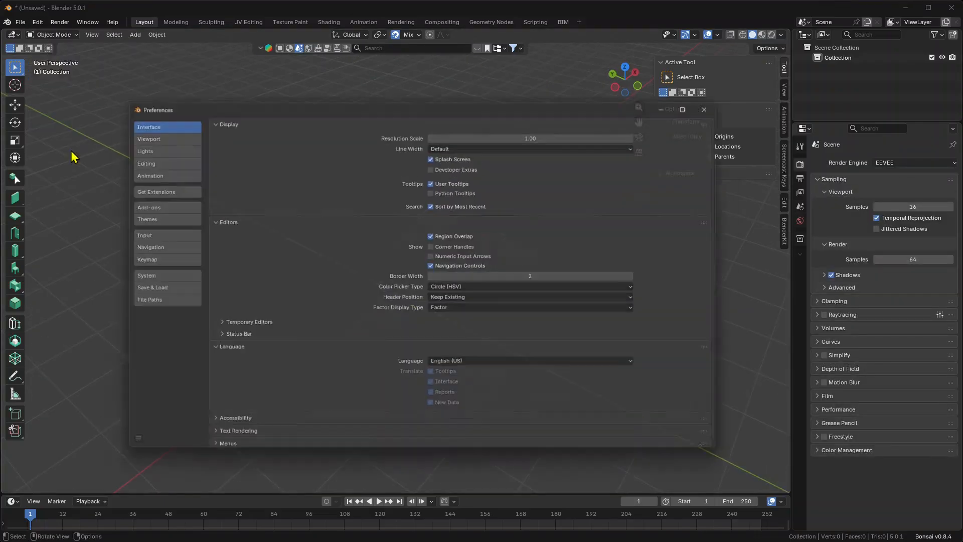
click(137, 190)
click(259, 117)
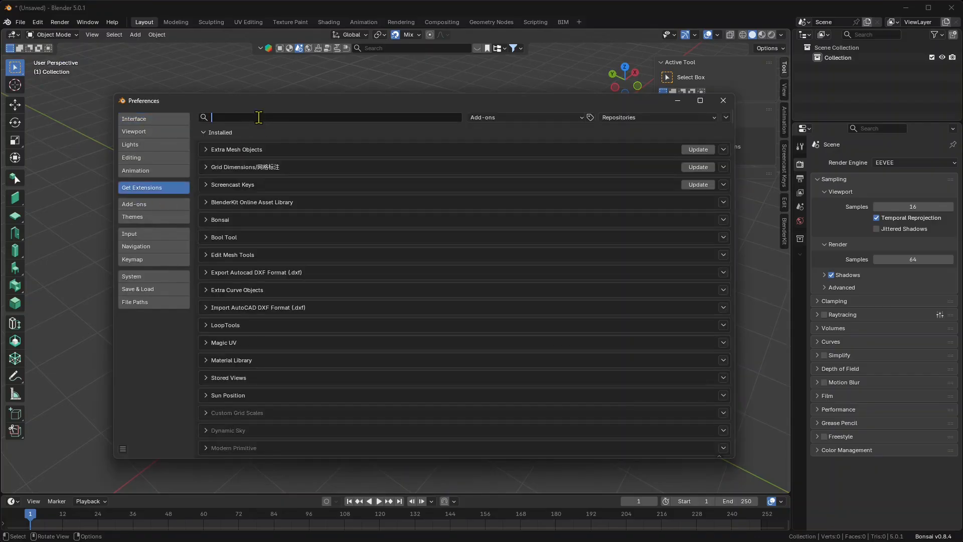
text(bool tool)
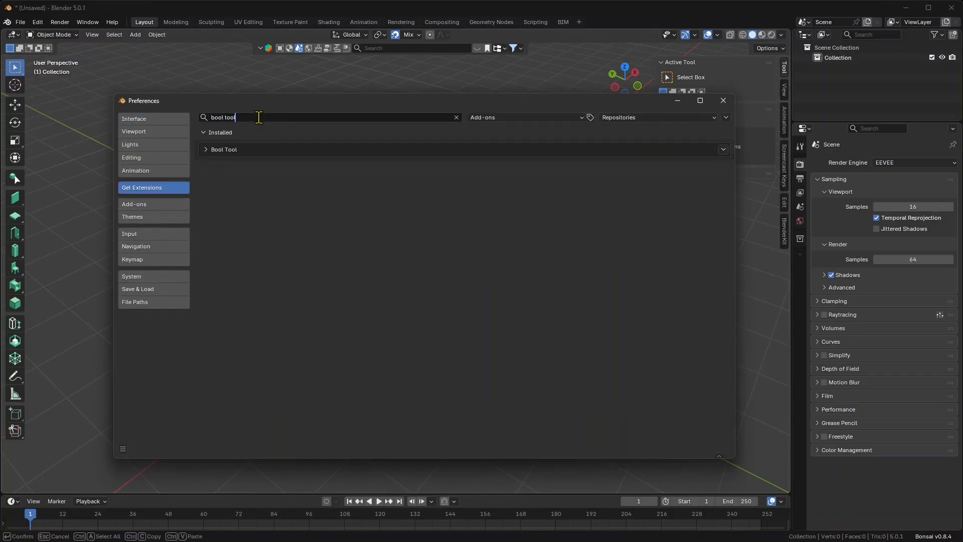
click(723, 149)
Find the Bool Tool among the add-ons by searching "bool", inspect its details and collapse them again
click(137, 205)
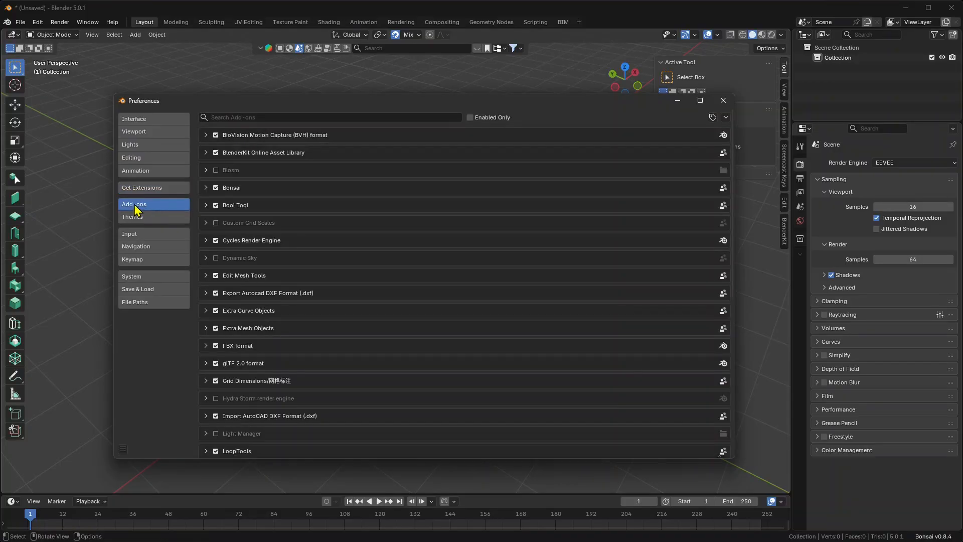
click(251, 117)
text(bool o)
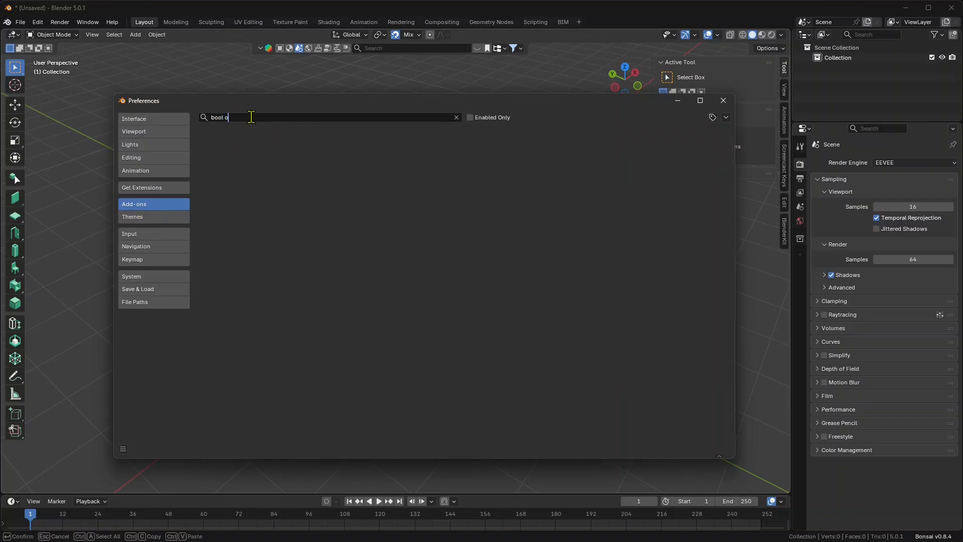
key(BackSpace)
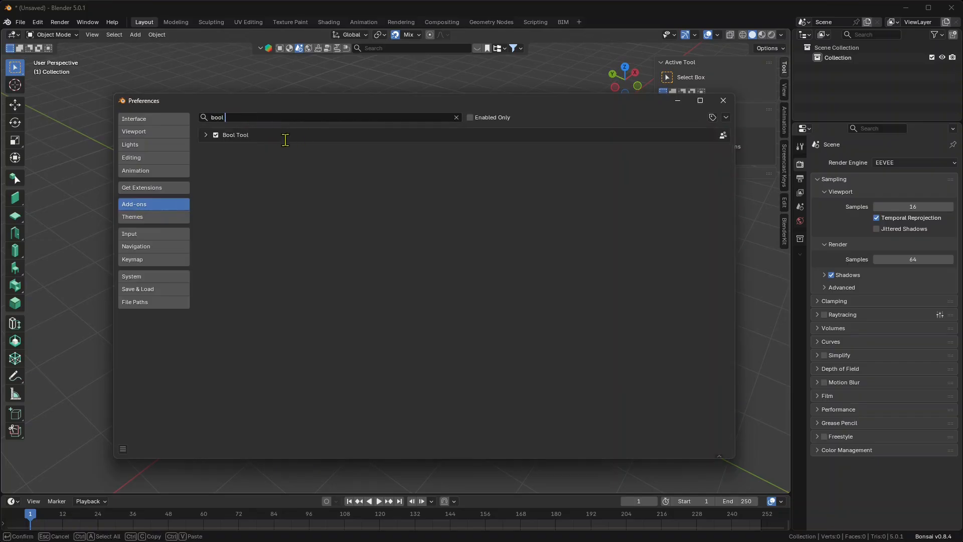
click(209, 141)
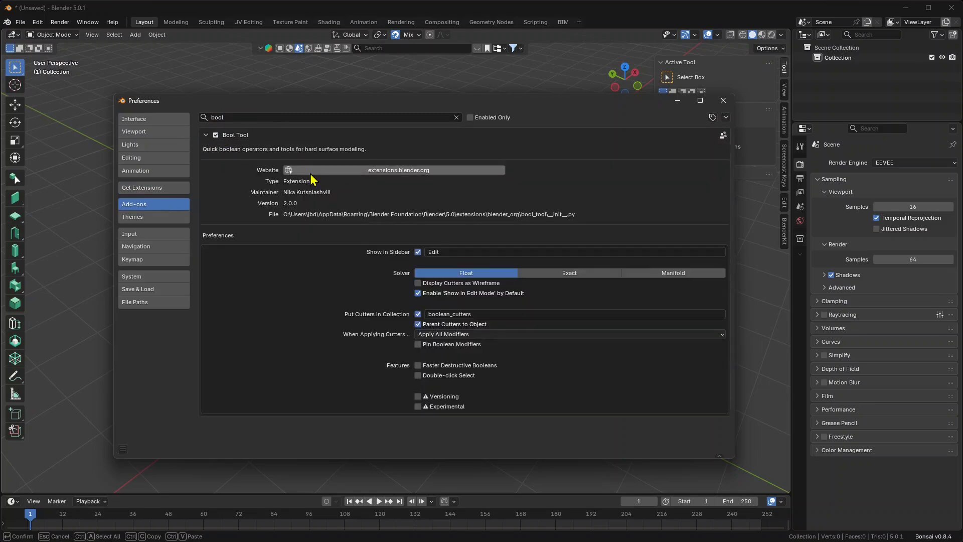
click(210, 141)
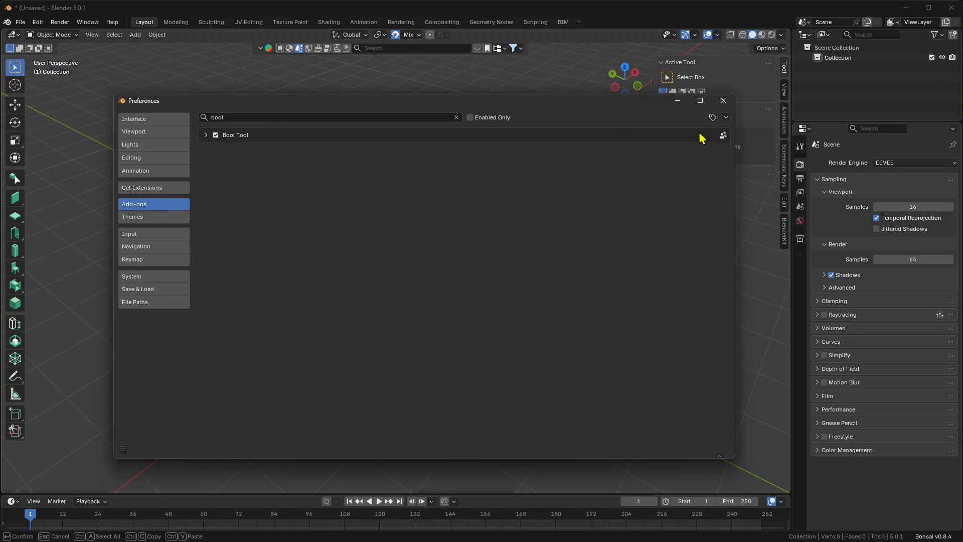
Disable and re-enable the Bool Tool add-on, leaving it enabled, and close the preferences
click(216, 136)
click(216, 136)
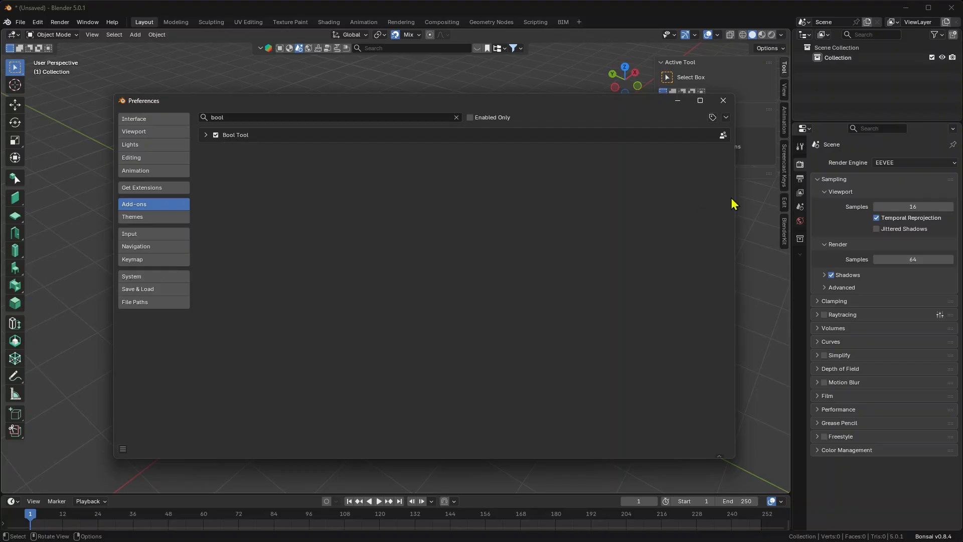
click(723, 102)
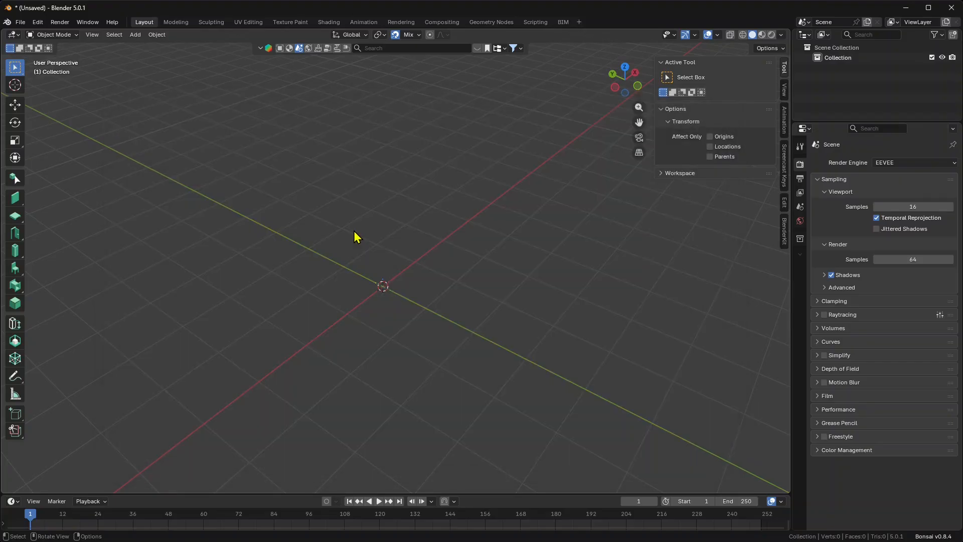
Enable the Screencast Keys display and hide the viewport sidebar
scroll(394, 329, down, 2)
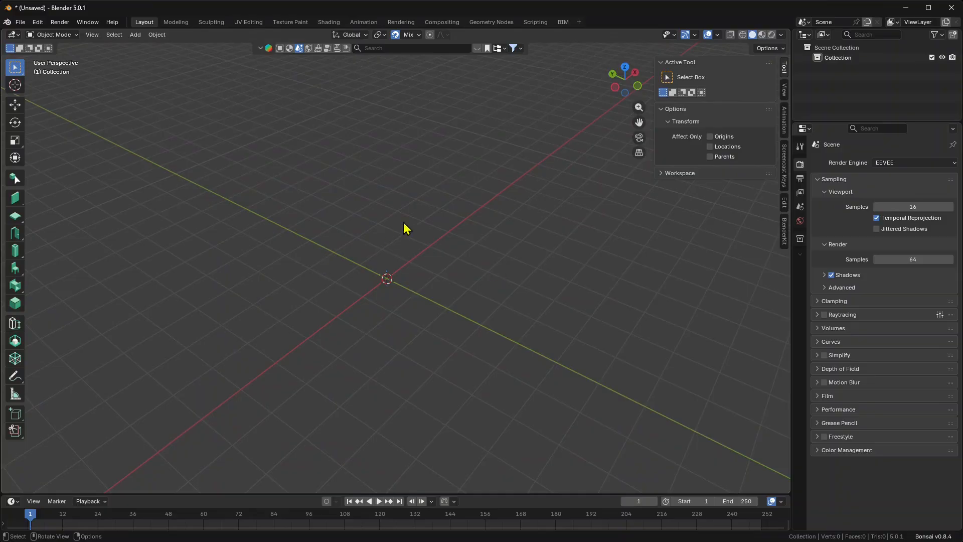
shift+middle_drag(428, 213, 427, 228)
click(784, 166)
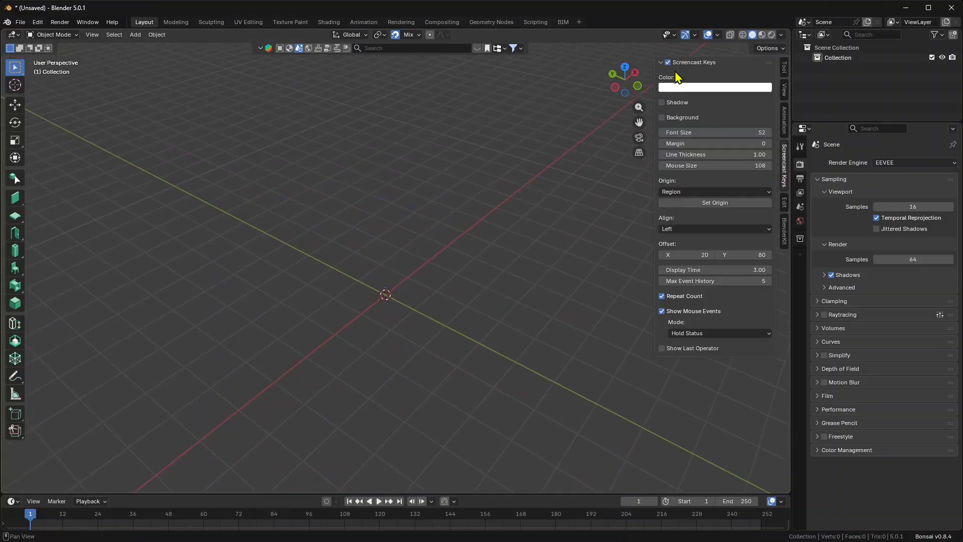
click(668, 62)
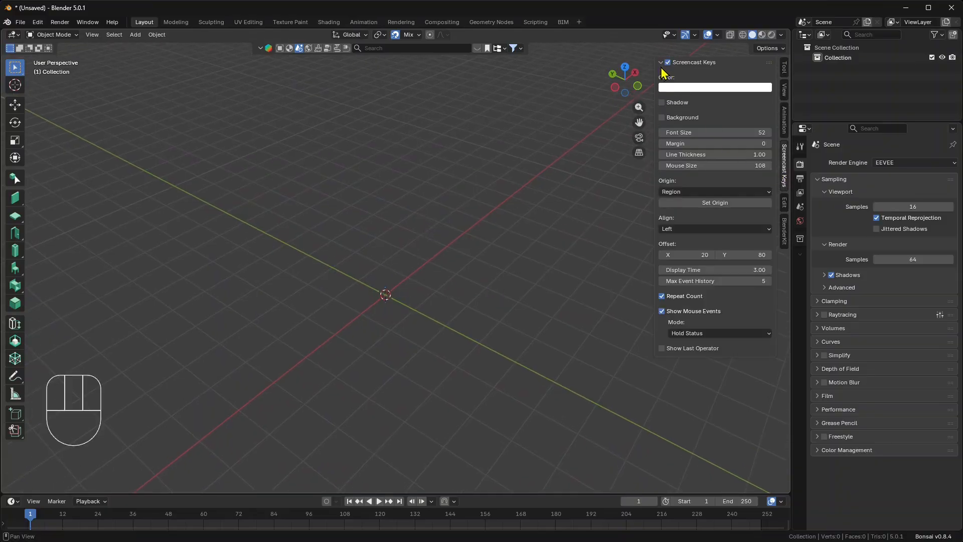
drag(654, 69, 768, 73)
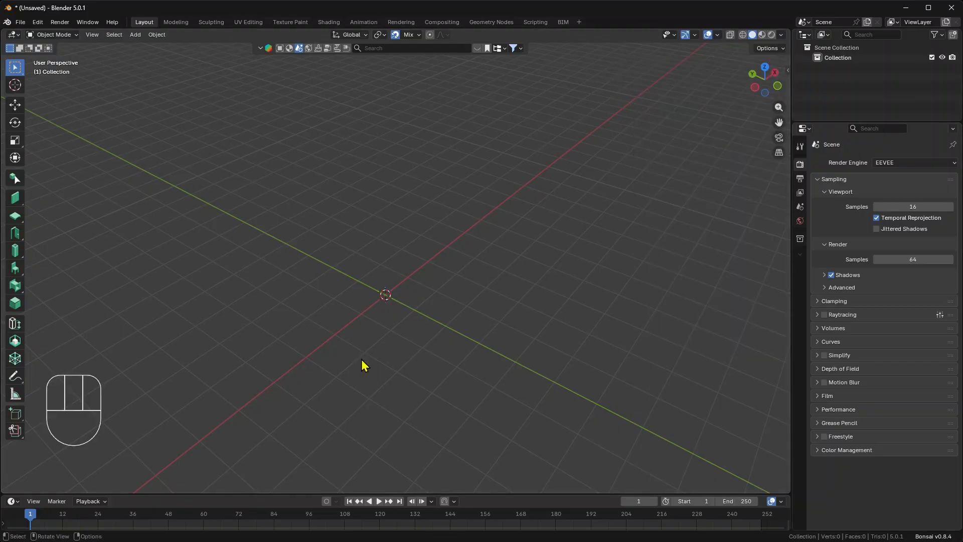
Switch to the top view and add a mesh plane at the origin
middle_drag(364, 366, 411, 331)
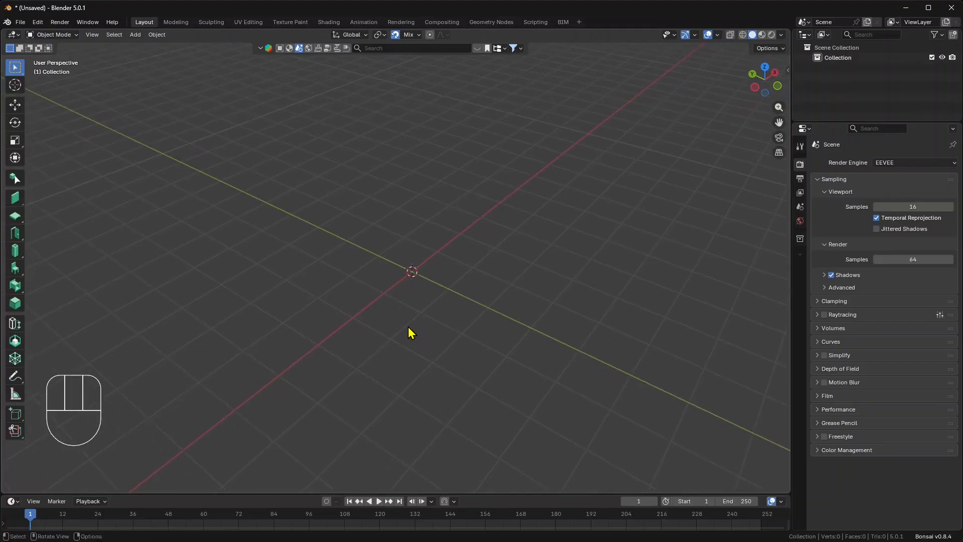
click(764, 68)
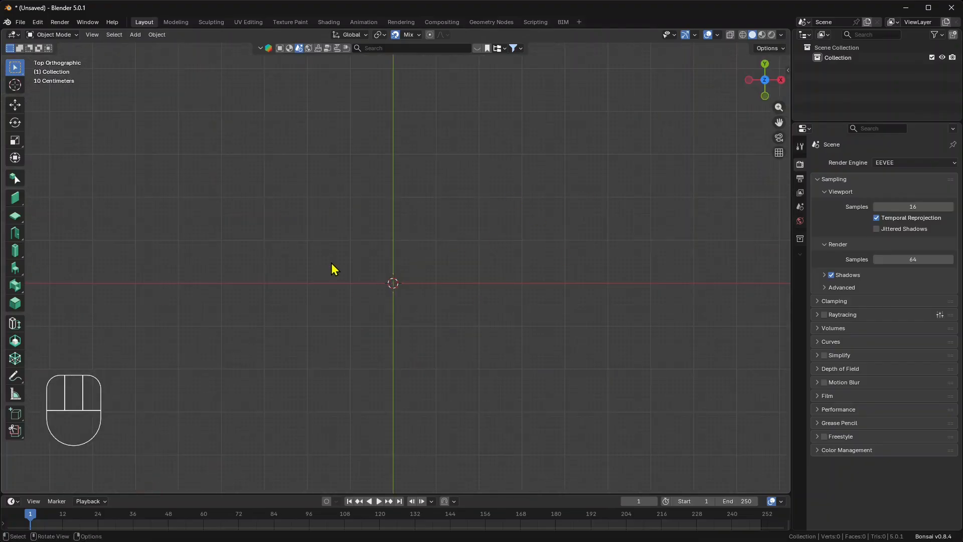
scroll(386, 405, down, 1)
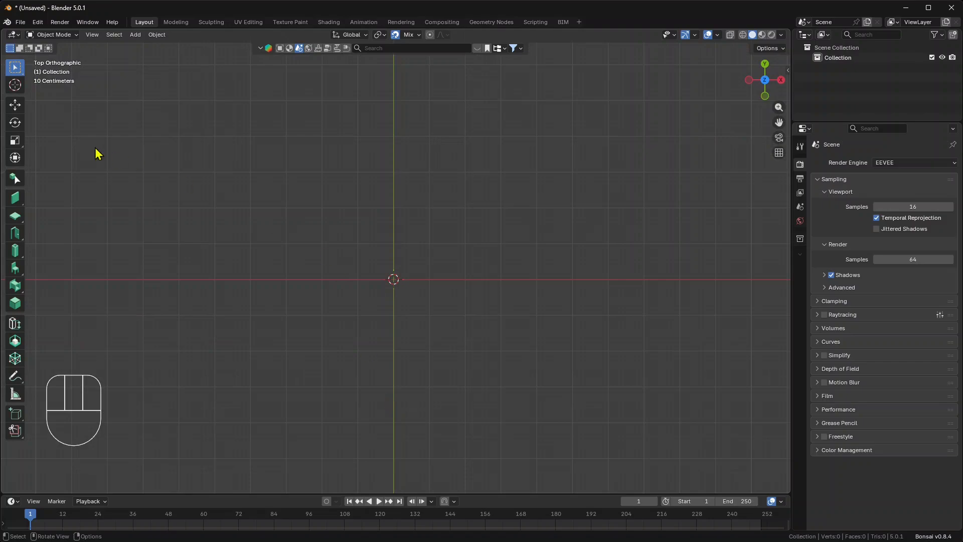
click(136, 36)
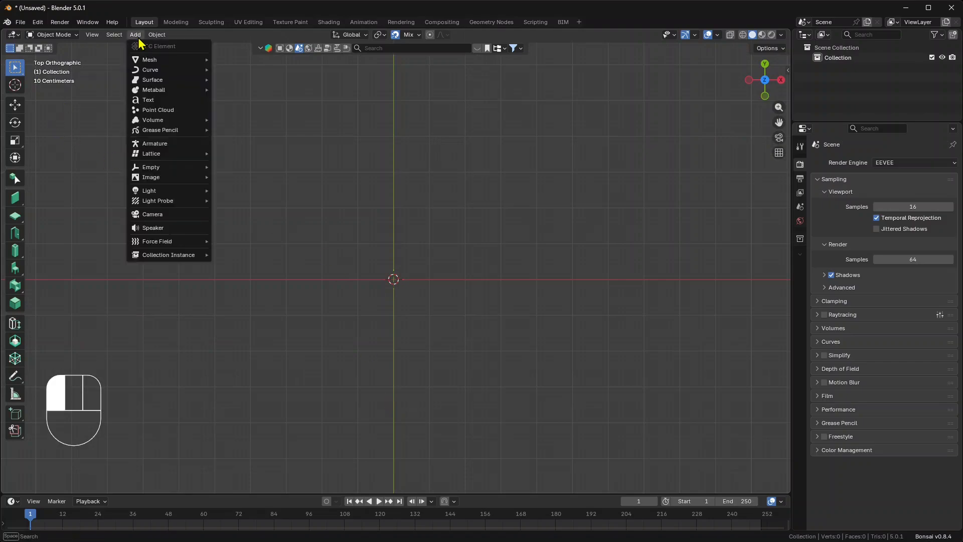
mouse_move(141, 61)
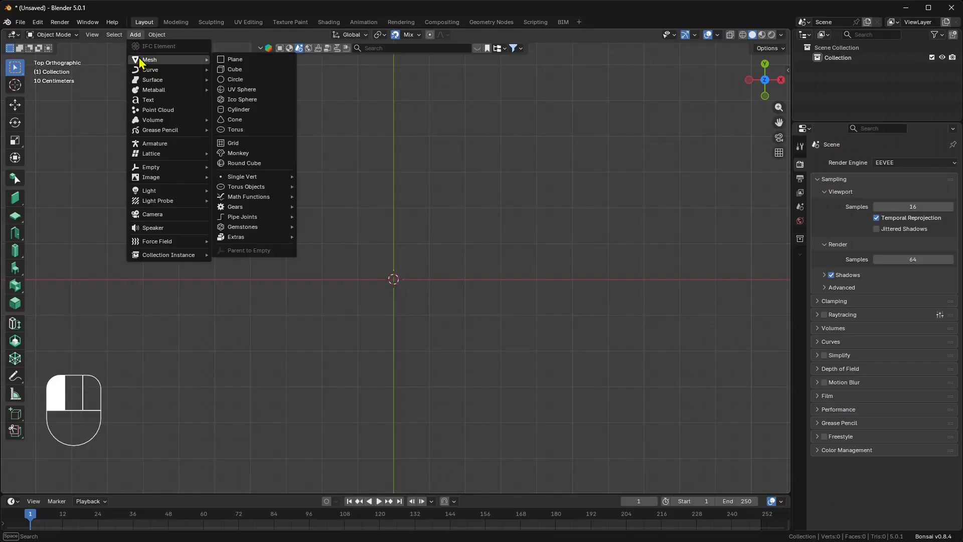
click(231, 60)
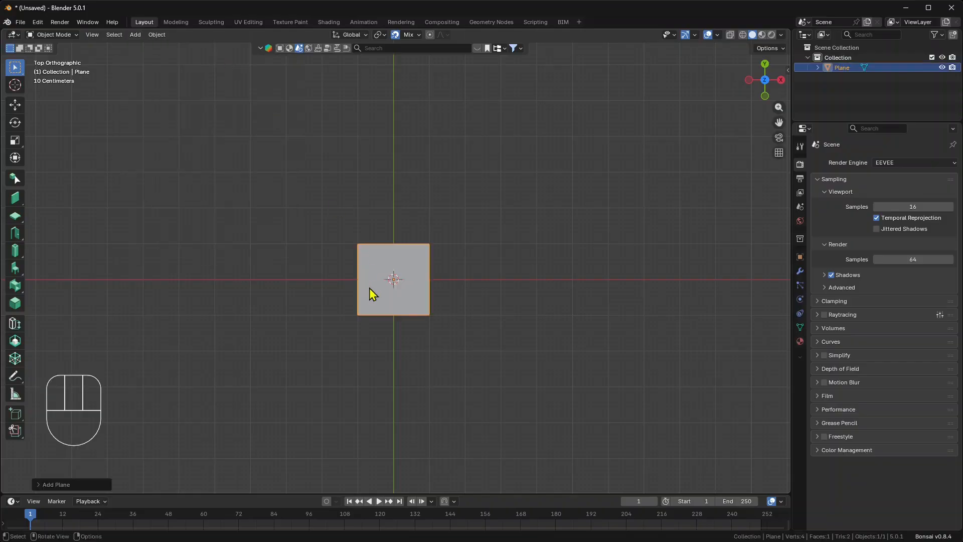
Enter Edit Mode with edge selection and move the plane's left edge outward along the X axis
scroll(387, 251, up, 3)
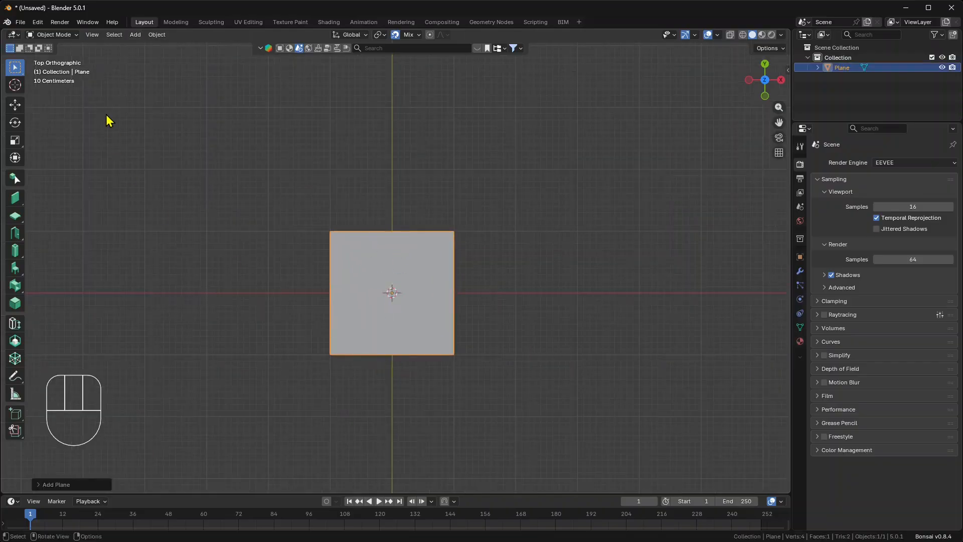
click(65, 36)
click(55, 57)
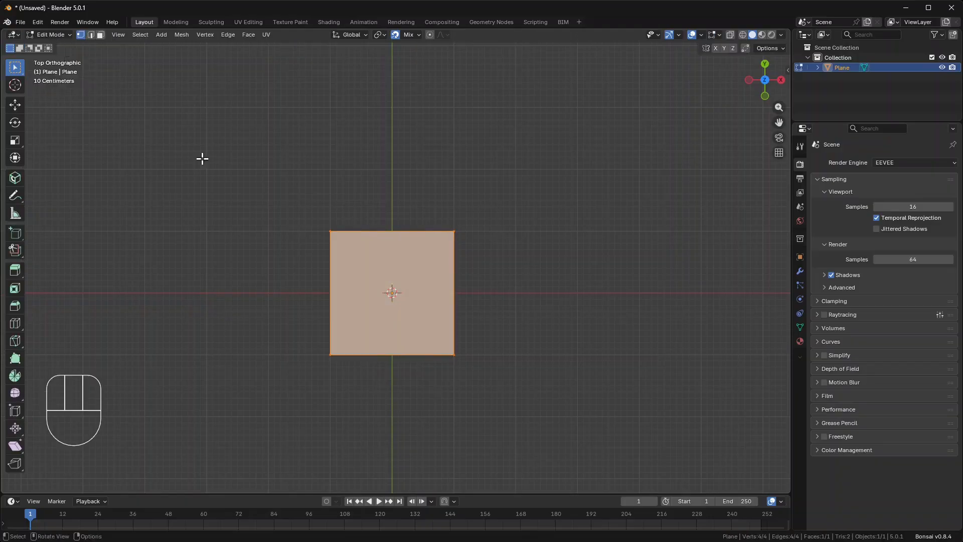
click(91, 35)
click(329, 297)
shift+middle_drag(329, 297, 389, 252)
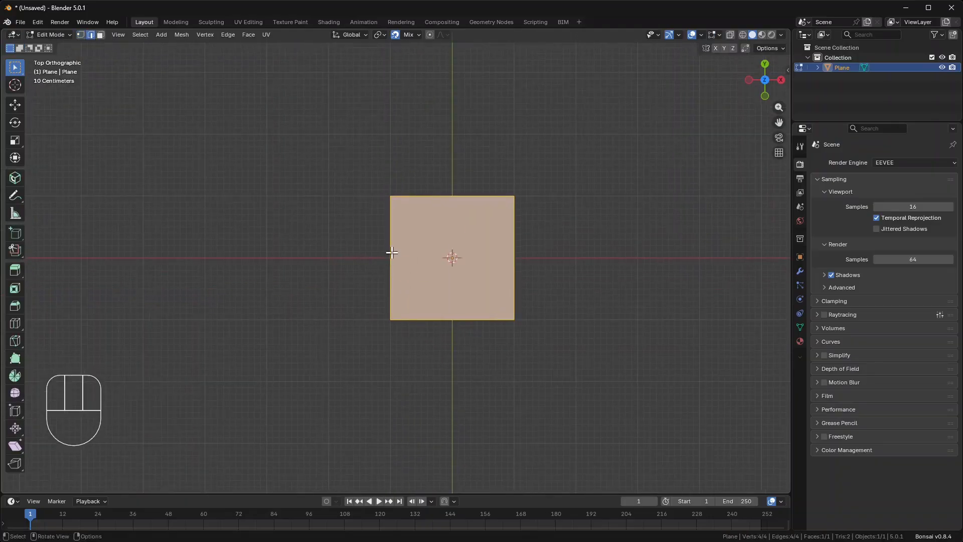
click(15, 104)
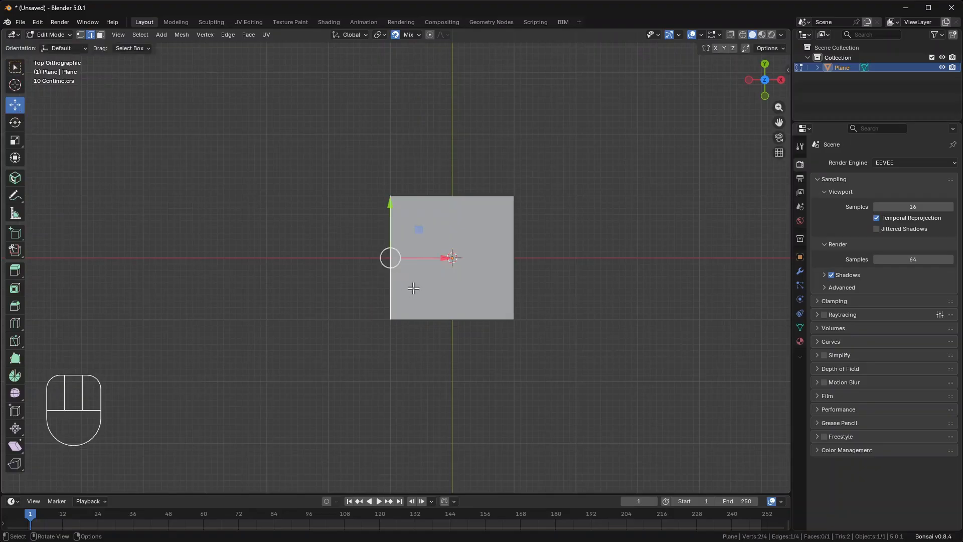
drag(424, 261, 371, 262)
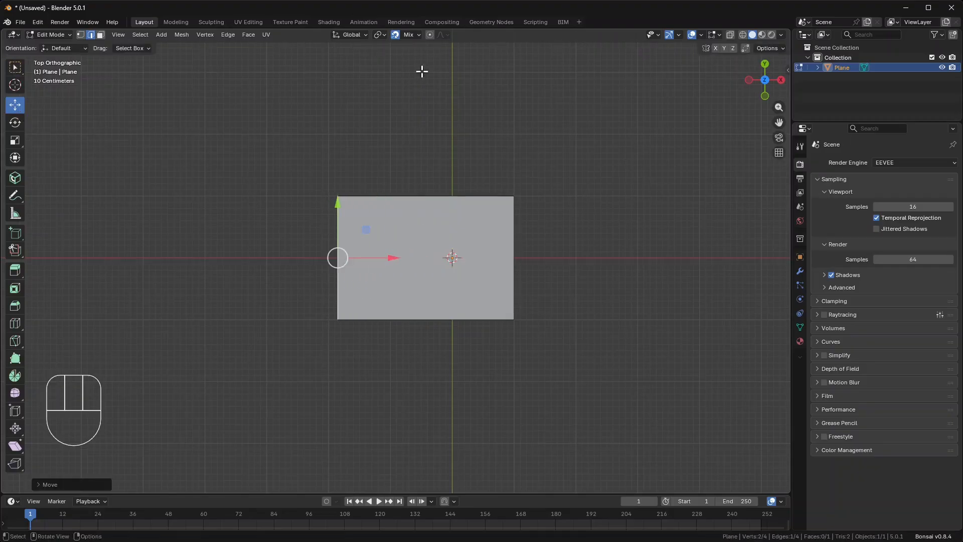
Add Grid to the active snap targets and move the plane's left edge farther outward, to about 3 m from the origin
click(417, 35)
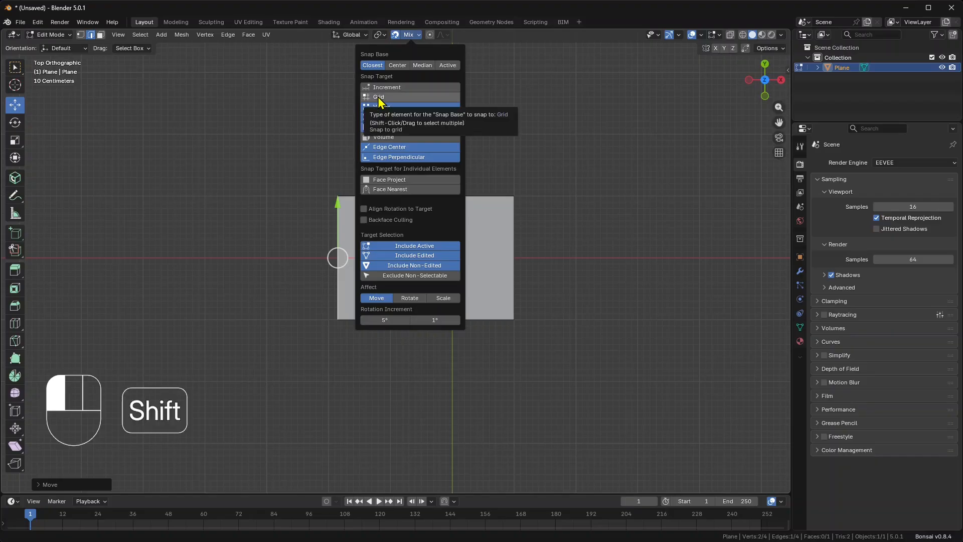
shift+click(378, 98)
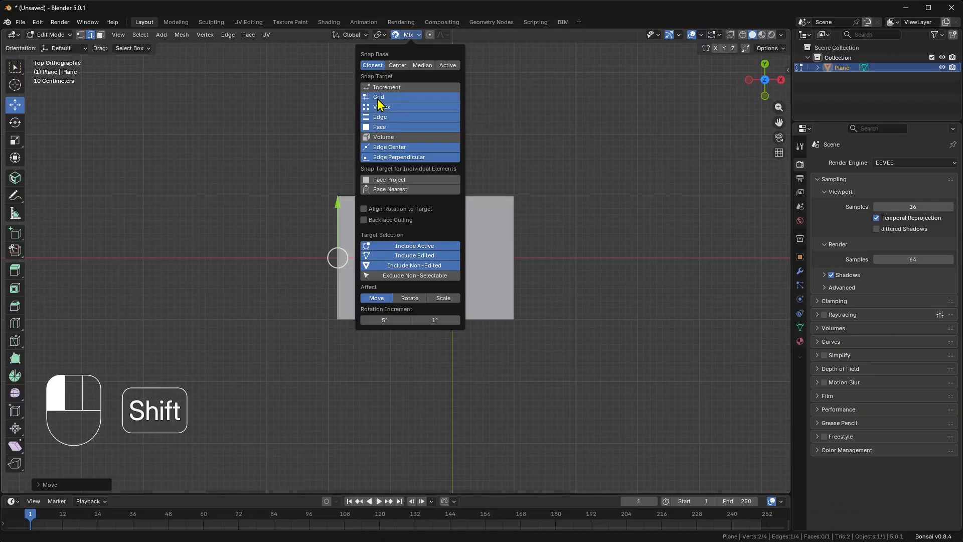
drag(359, 258, 266, 261)
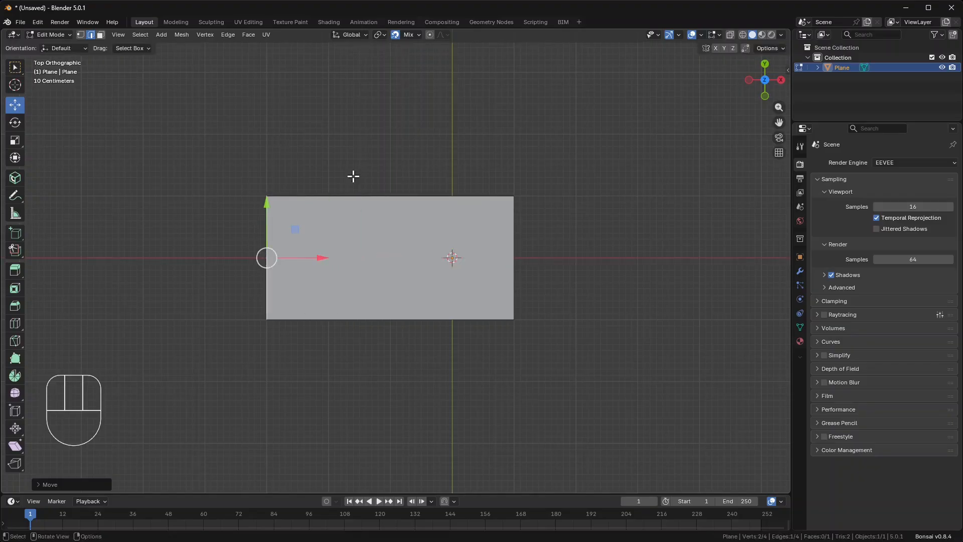
Move the plane's right edge outward about 2 m along X and its lower edge about 1 m along negative Y
shift+middle_drag(524, 256, 446, 252)
click(436, 233)
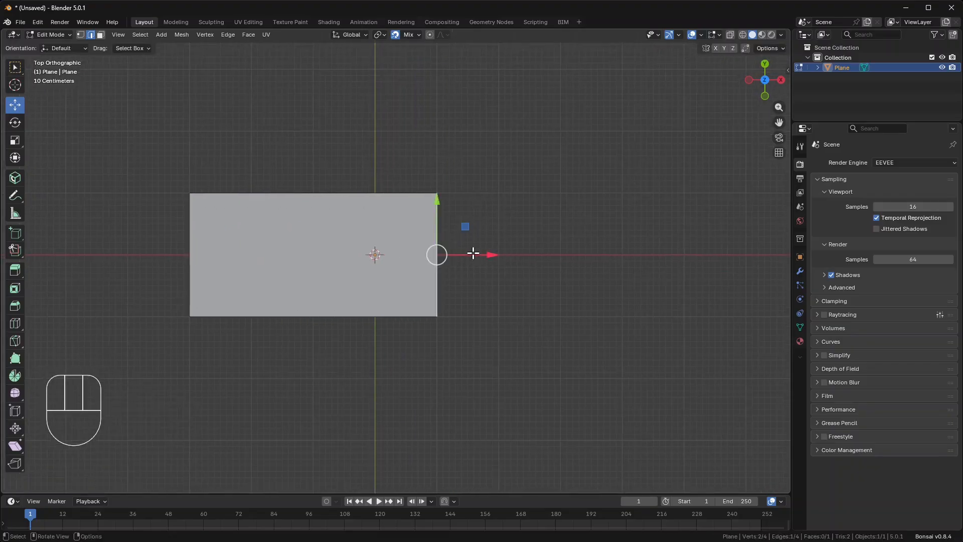
drag(473, 251, 585, 256)
shift+scroll(501, 269, down, 4)
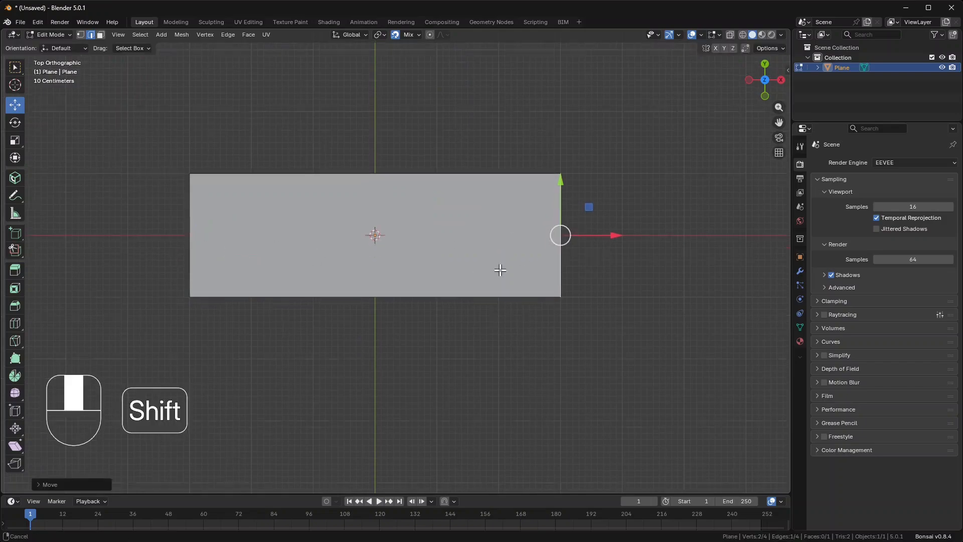
click(490, 278)
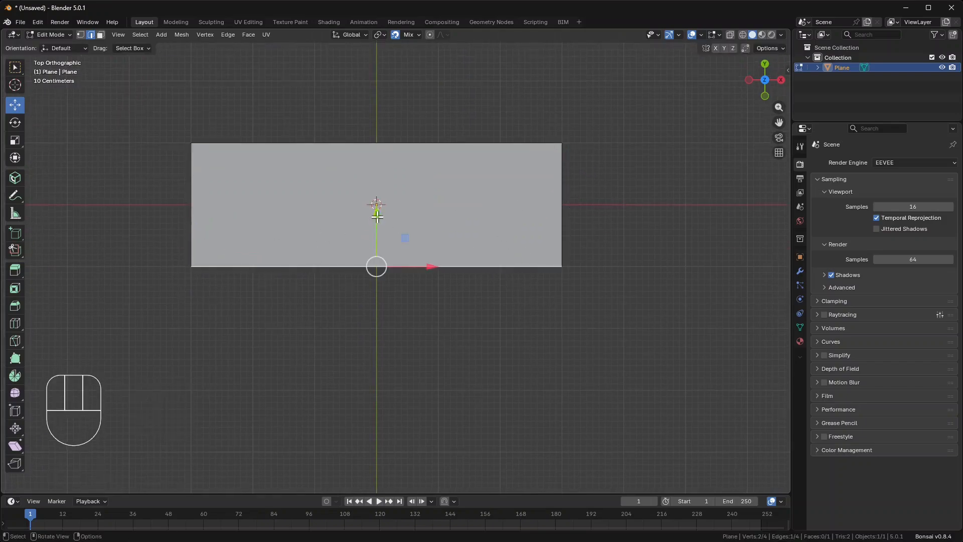
drag(377, 217, 382, 327)
Extrude the rectangle's right edge about 5 m along the global X axis
scroll(376, 296, down, 3)
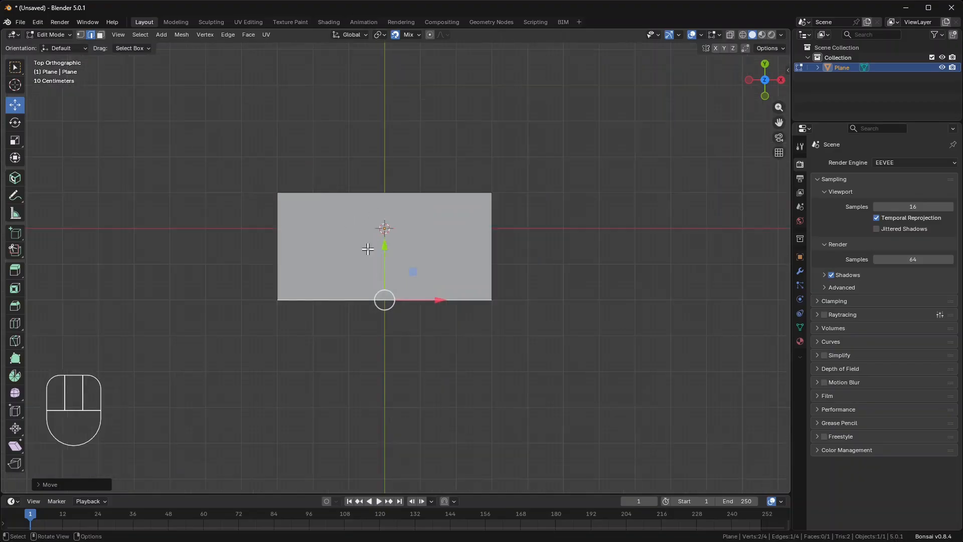
shift+middle_drag(387, 337, 263, 308)
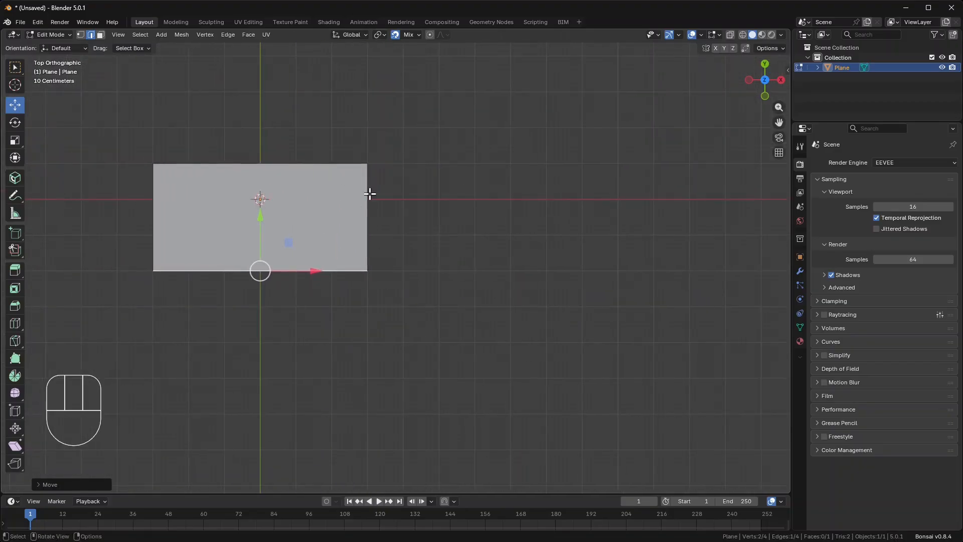
click(368, 194)
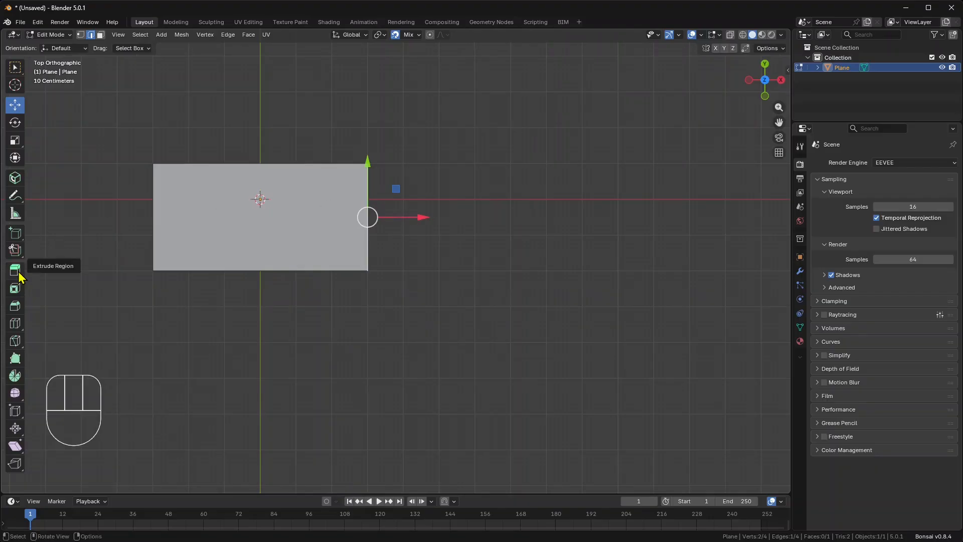
key(e)
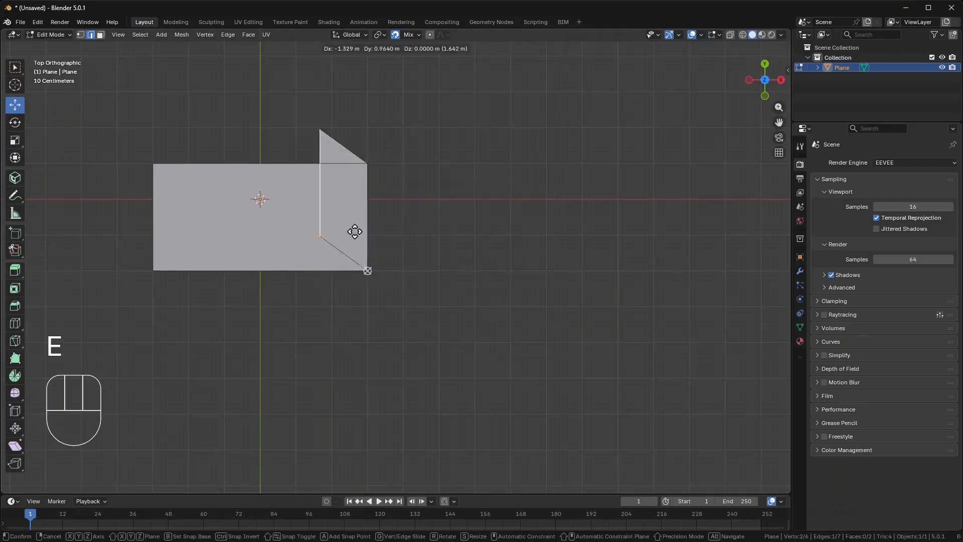
key(x)
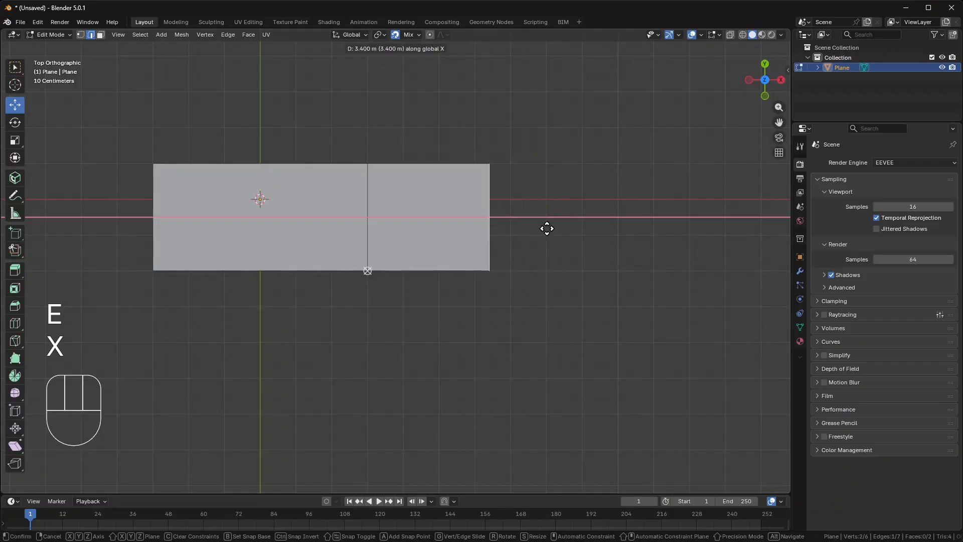
click(546, 224)
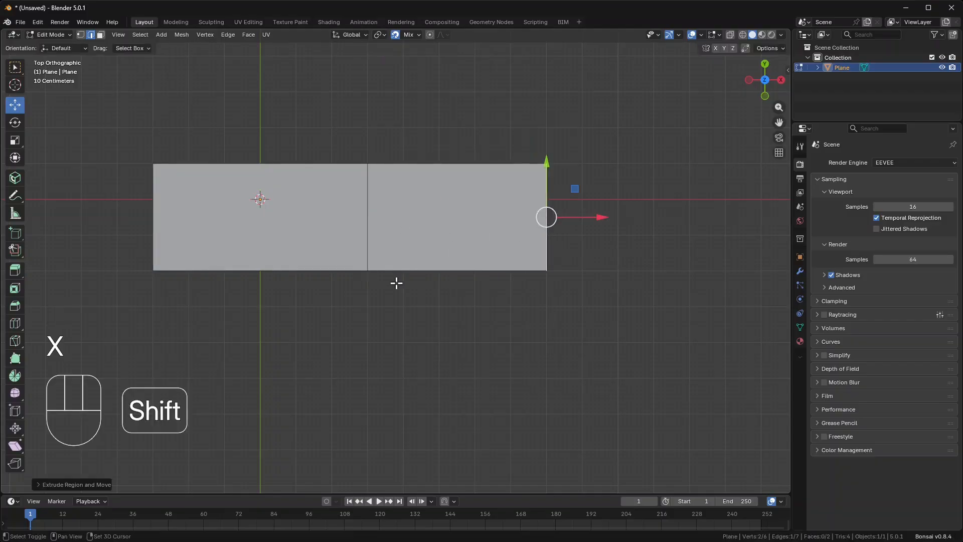
Extrude the lower edge of the right-hand section about 5 m along negative Y to form an L shape
shift+middle_drag(395, 282, 434, 249)
click(437, 203)
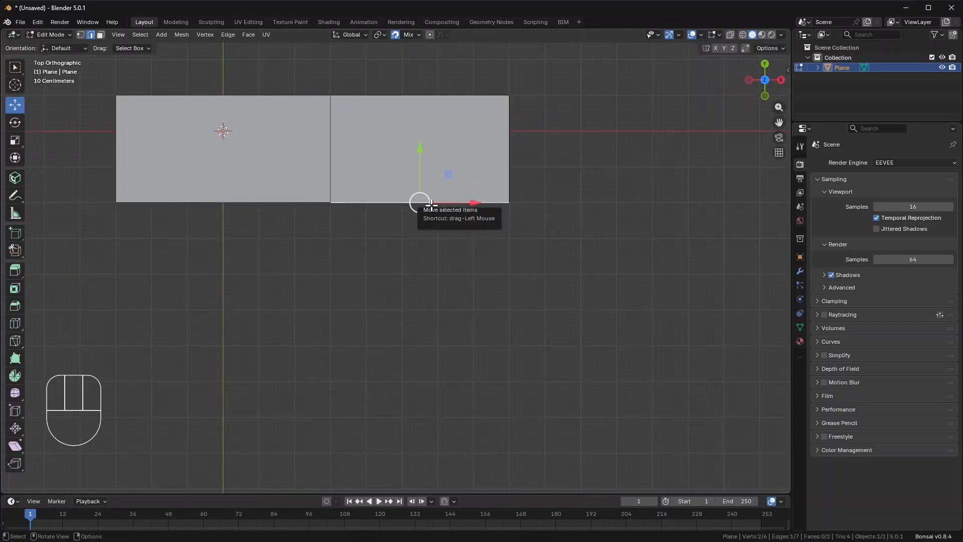
key(e)
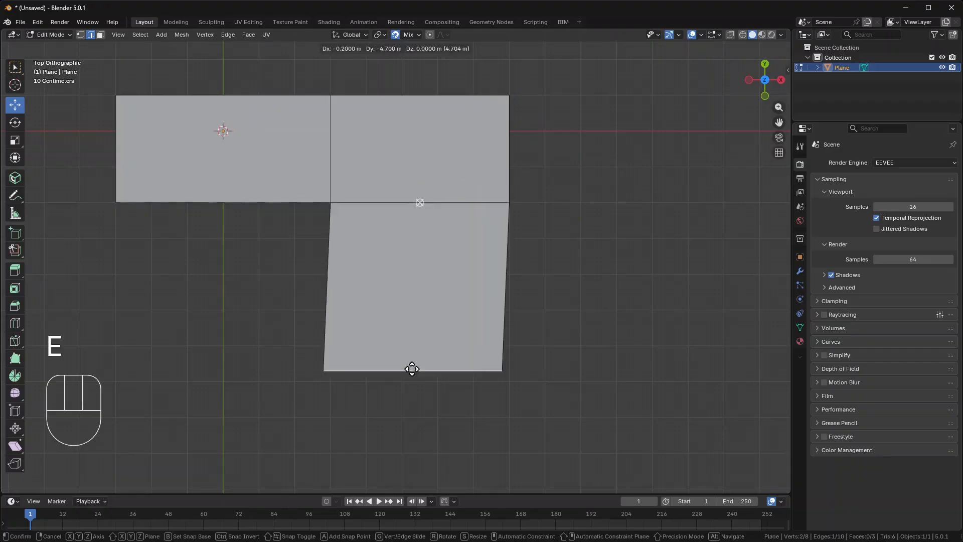
key(y)
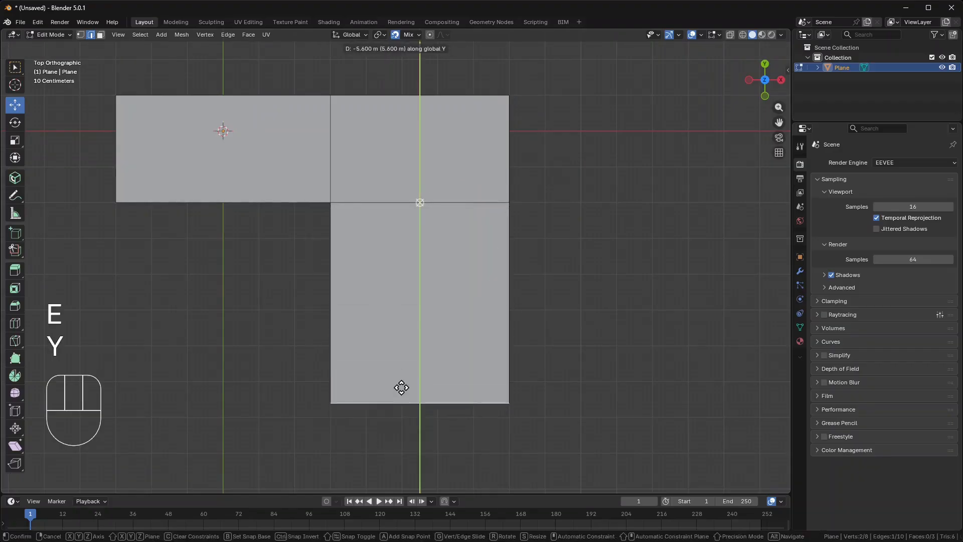
click(401, 381)
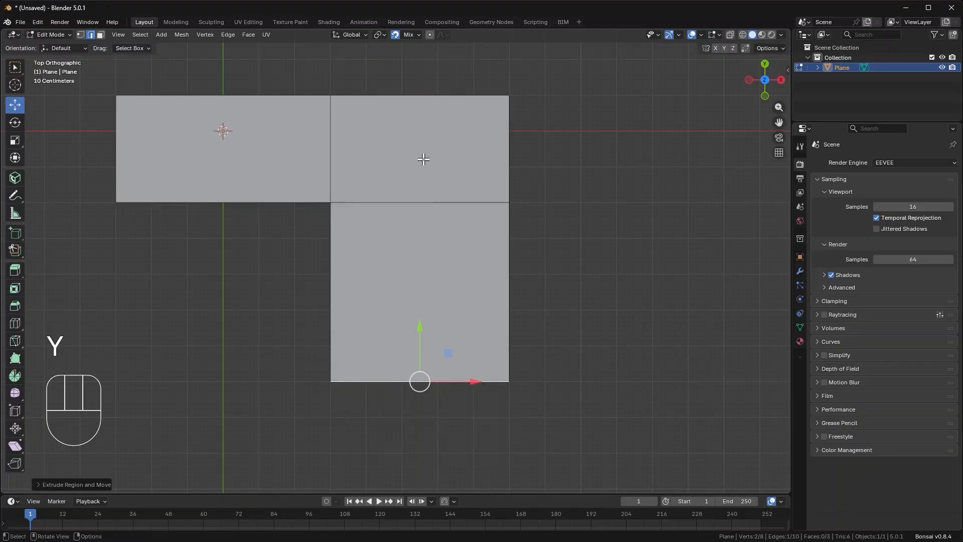
Select both upper edges of the L shape and move them about 2 m outward along Y
scroll(423, 159, down, 2)
shift+middle_drag(415, 116, 446, 151)
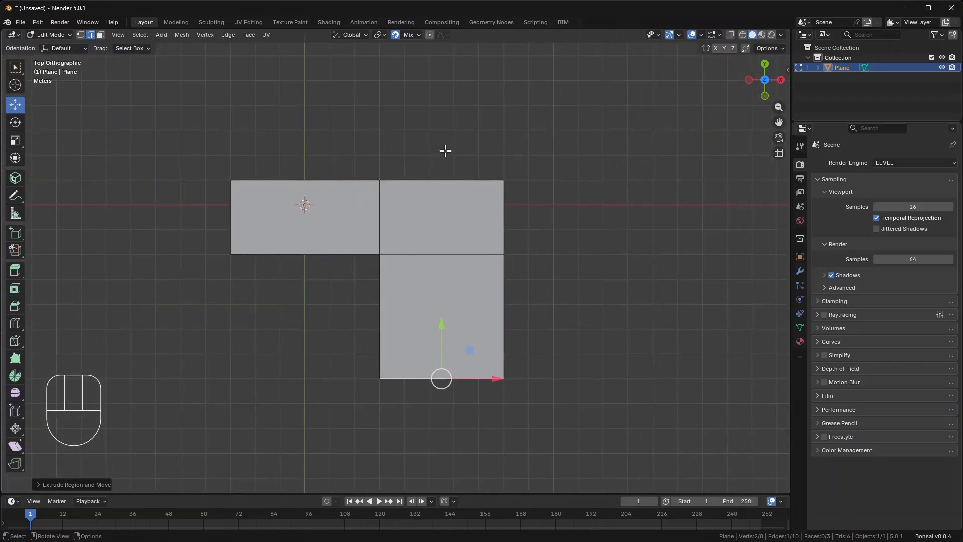
click(425, 178)
shift+click(337, 180)
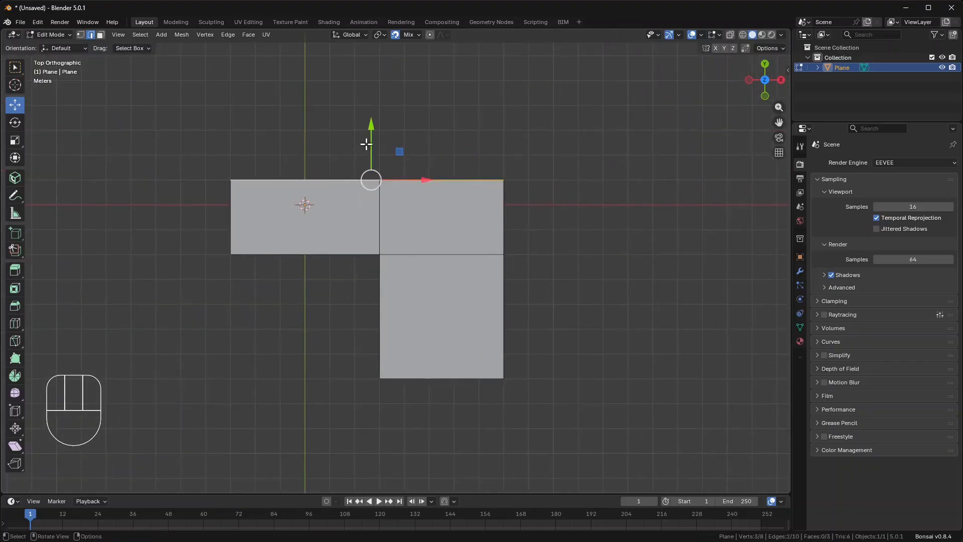
drag(370, 179, 379, 127)
Select both outer right edges of the L shape and move them about 3 m outward along X
shift+middle_drag(476, 337, 417, 334)
click(446, 202)
shift+click(445, 315)
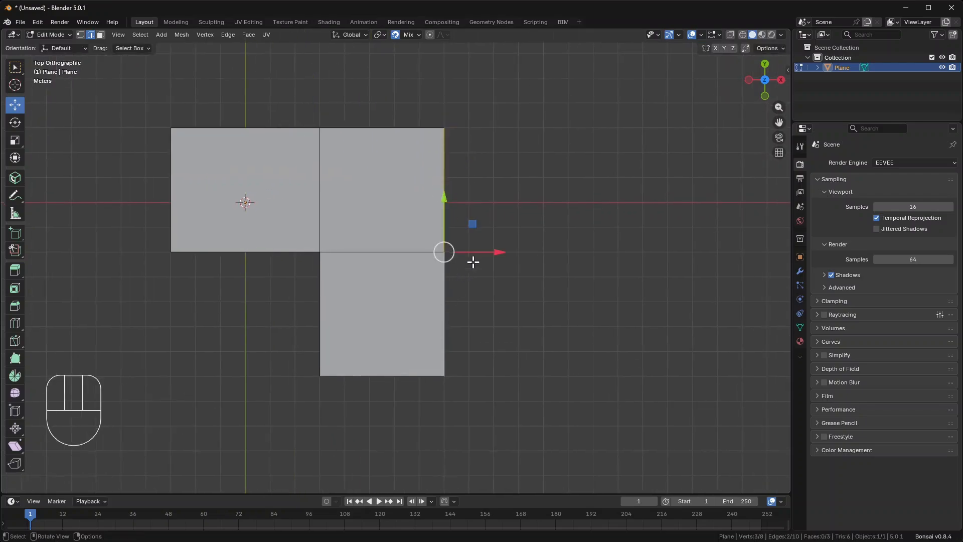
drag(480, 253, 510, 257)
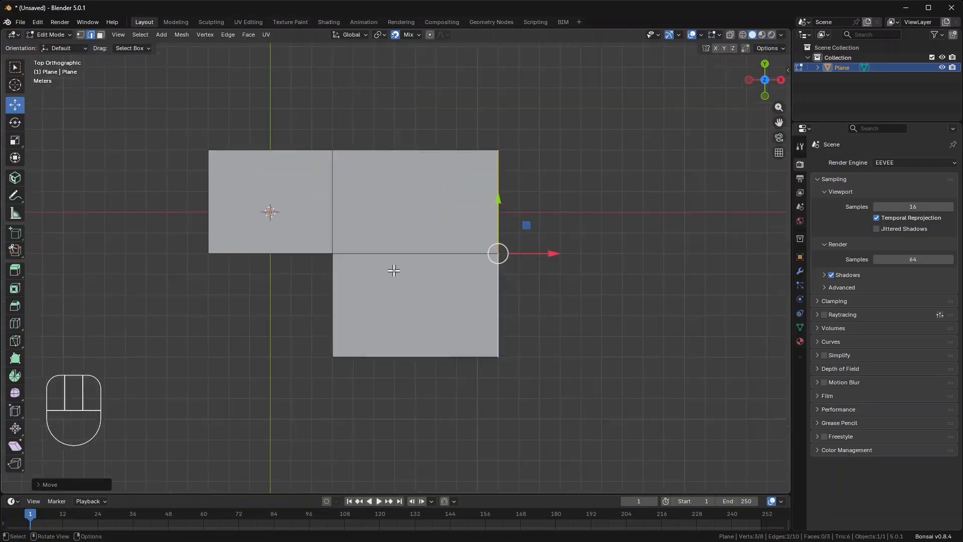
Return the L-shaped plane to Object Mode and view it in perspective
middle_drag(391, 266, 466, 157)
middle_drag(417, 229, 425, 240)
shift+middle_drag(310, 224, 318, 227)
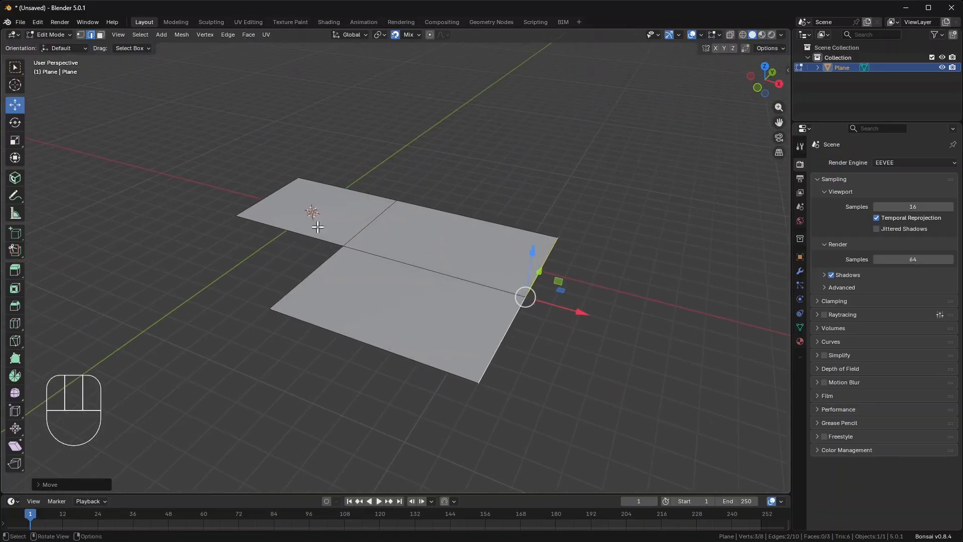
click(53, 35)
click(57, 47)
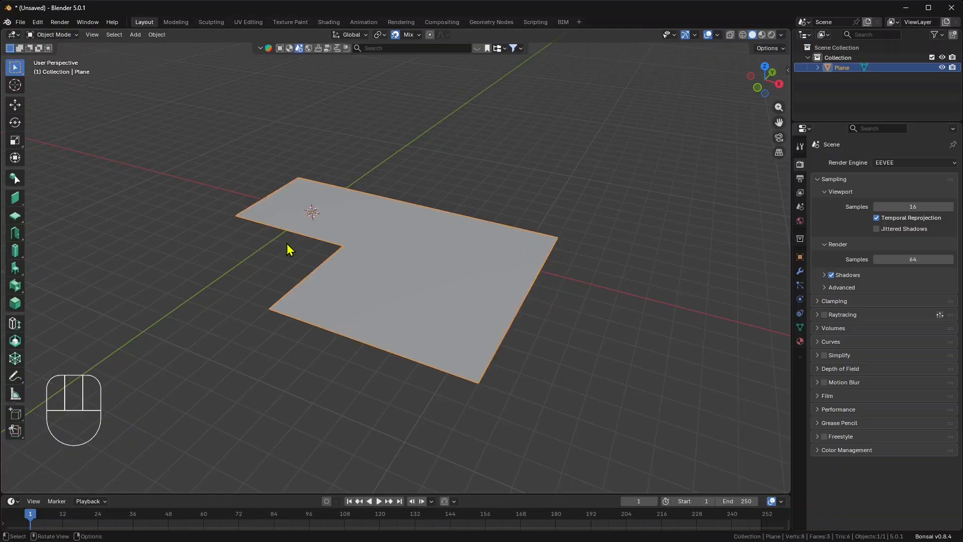
middle_drag(420, 284, 377, 275)
middle_click(381, 276)
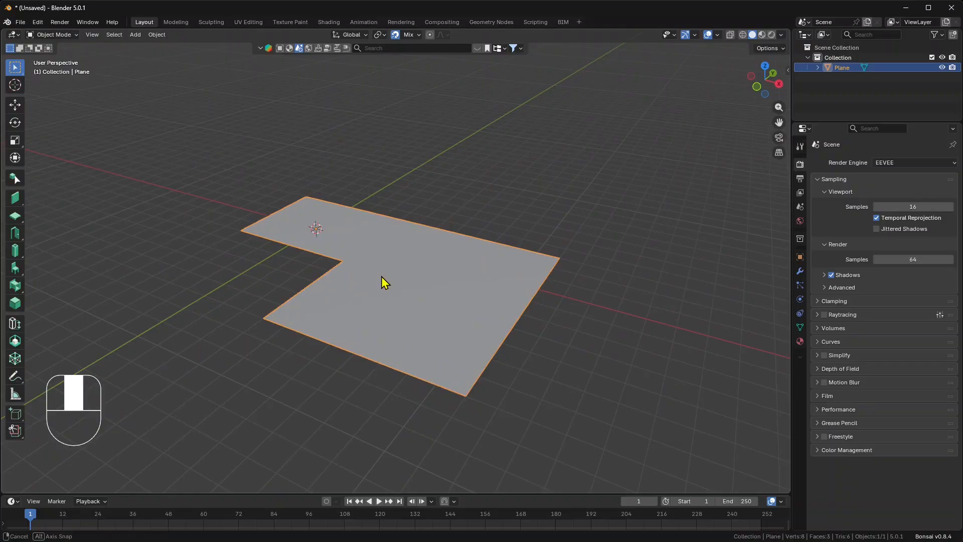
scroll(363, 249, up, 1)
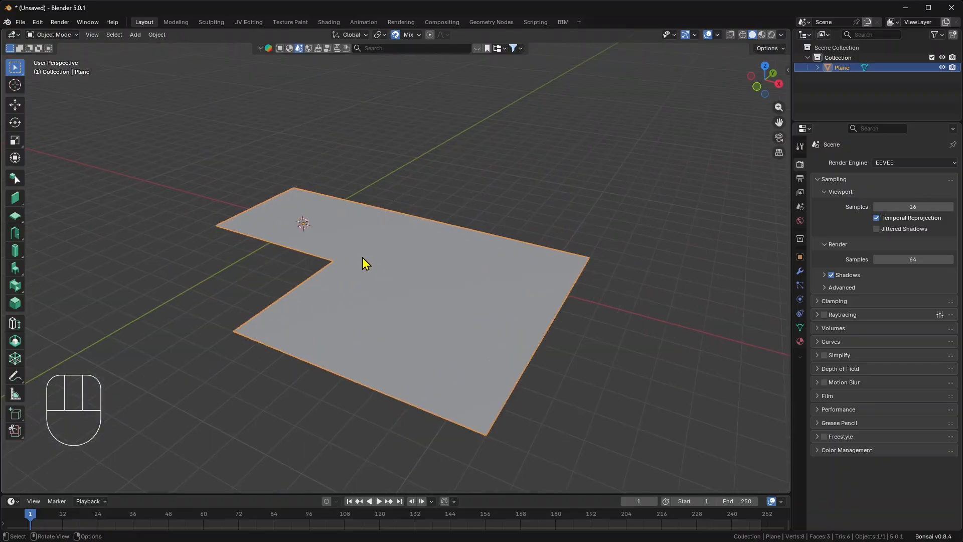
In Edit Mode, select all three faces of the L-shaped plane and extrude them upward into a block
click(55, 35)
click(48, 51)
click(102, 35)
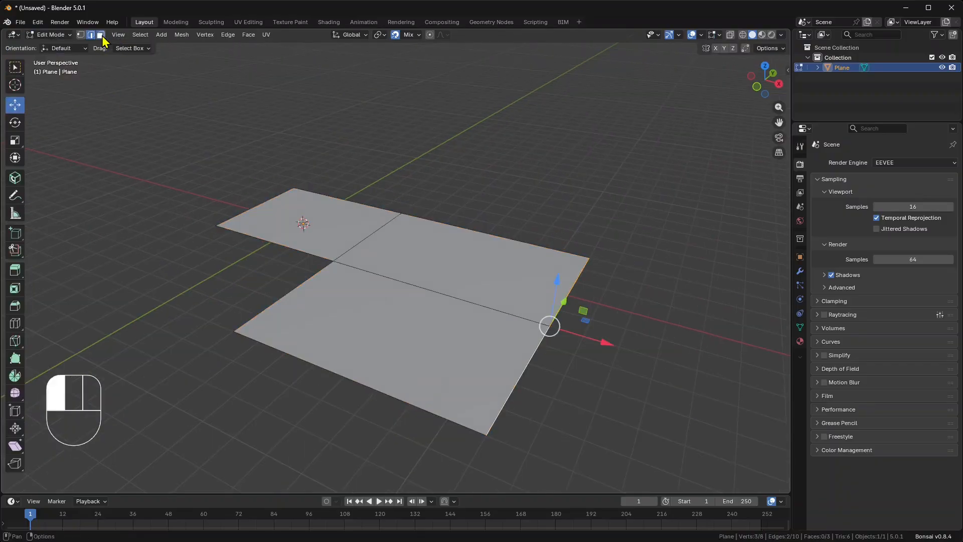
click(303, 210)
shift+click(402, 256)
shift+click(405, 303)
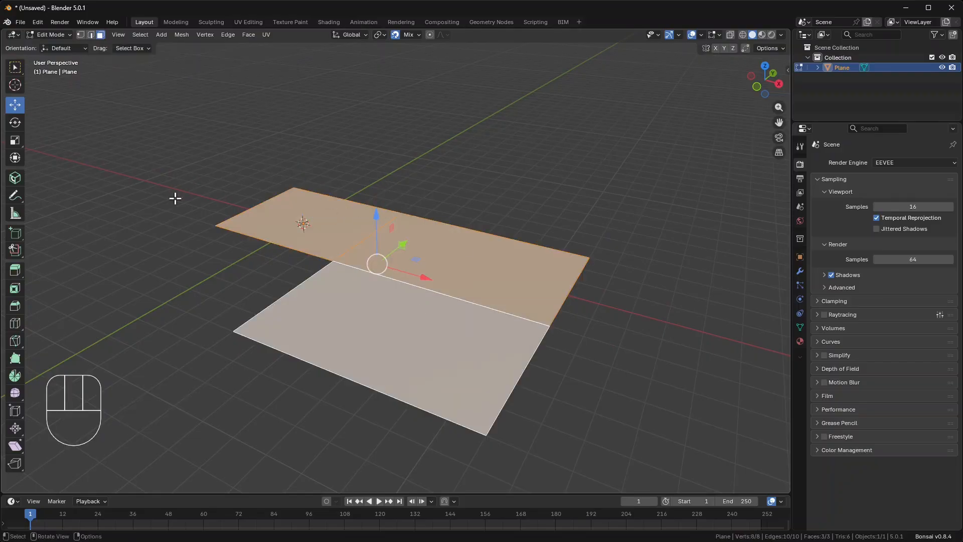
key(e)
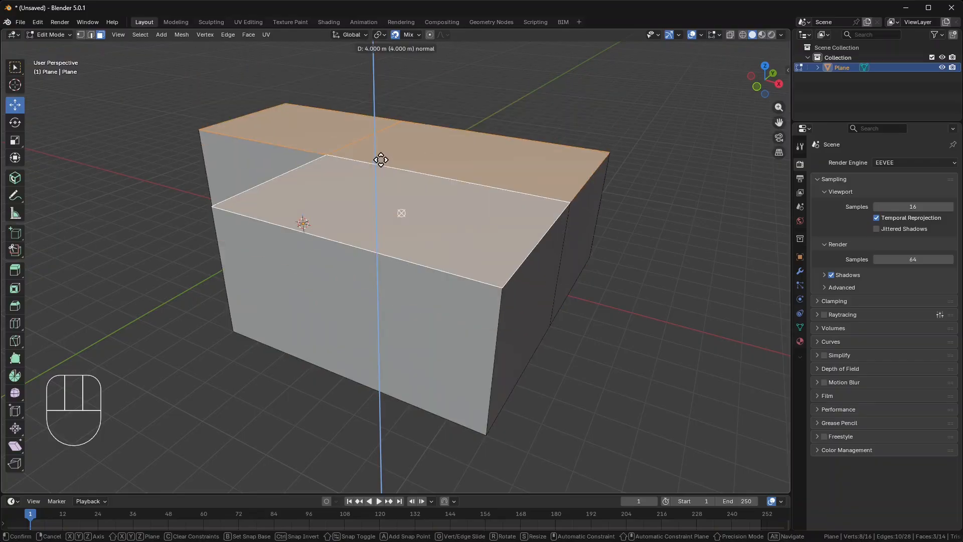
click(376, 174)
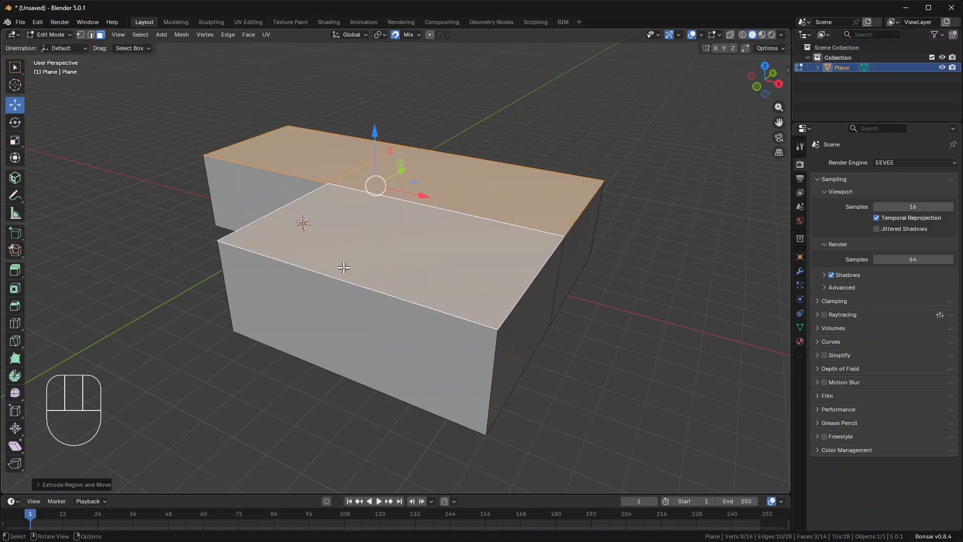
Return to Object Mode and inspect the extruded L-shaped block from several angles
middle_drag(376, 174, 357, 88)
middle_drag(278, 224, 211, 169)
click(50, 34)
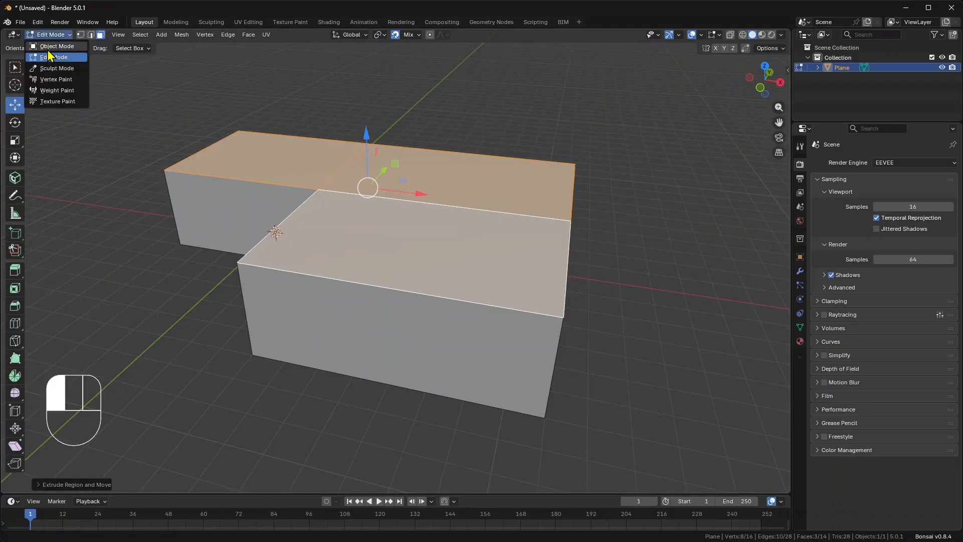
click(47, 51)
scroll(342, 241, down, 2)
click(346, 249)
middle_drag(361, 281, 338, 258)
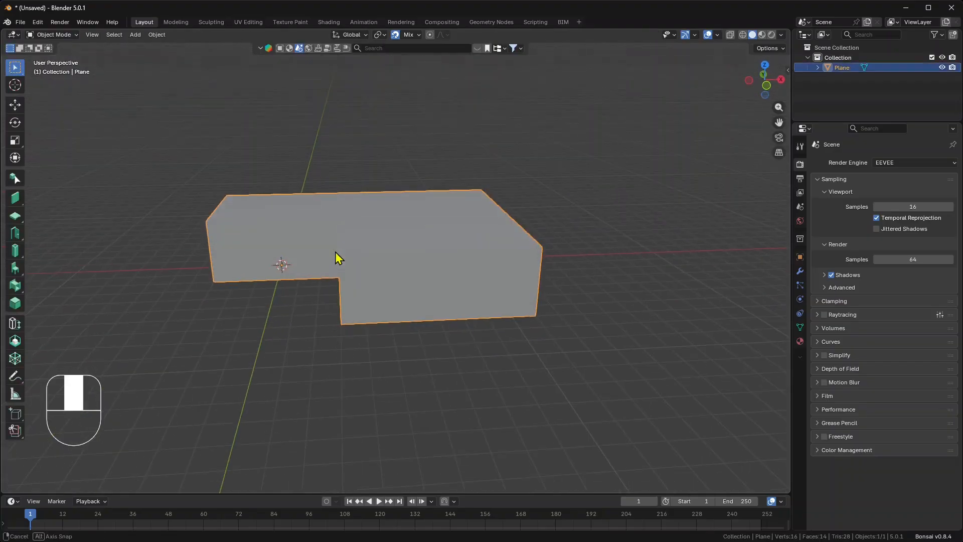
In Edit Mode with snapping turned off, add two evenly spaced horizontal loop cuts around the walls of the L-shaped block
click(56, 36)
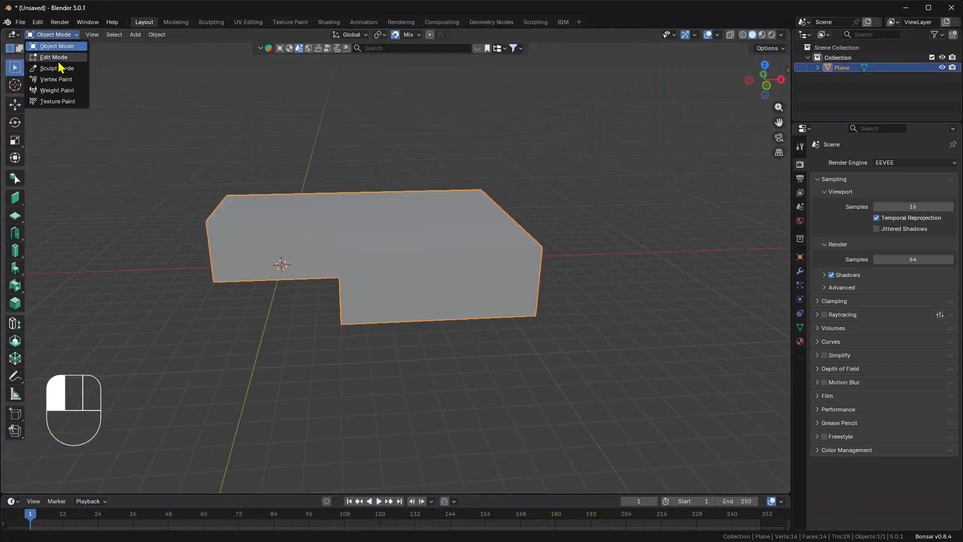
click(53, 57)
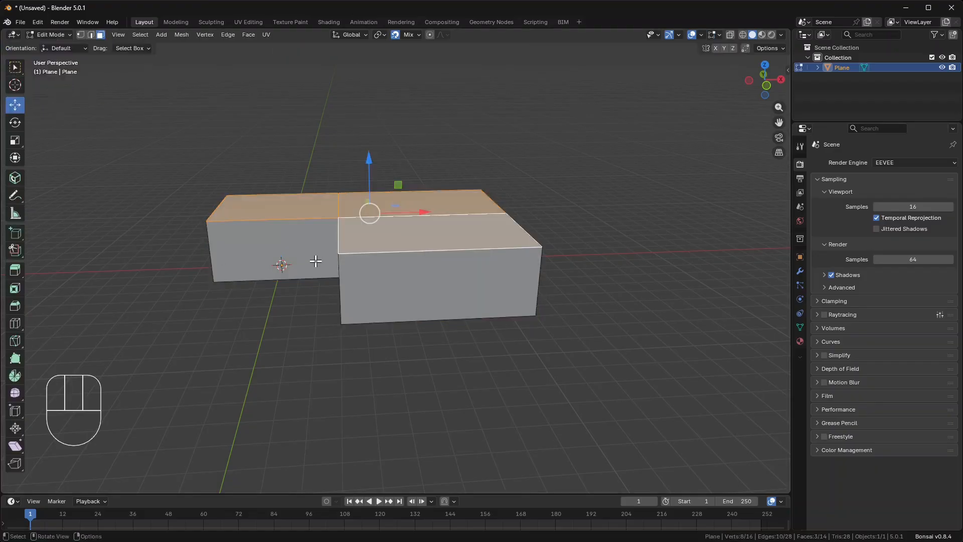
scroll(315, 261, up, 2)
middle_drag(310, 268, 313, 258)
scroll(315, 263, down, 1)
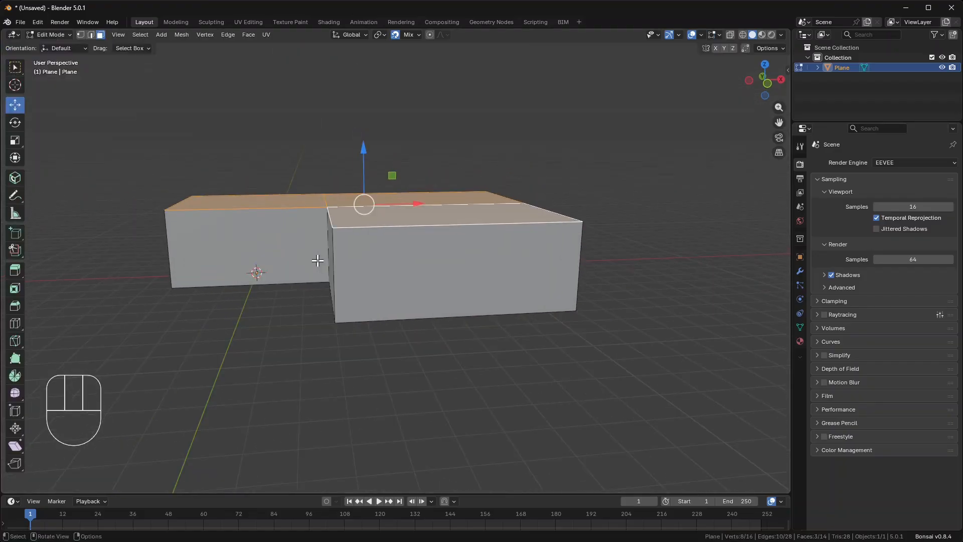
click(15, 324)
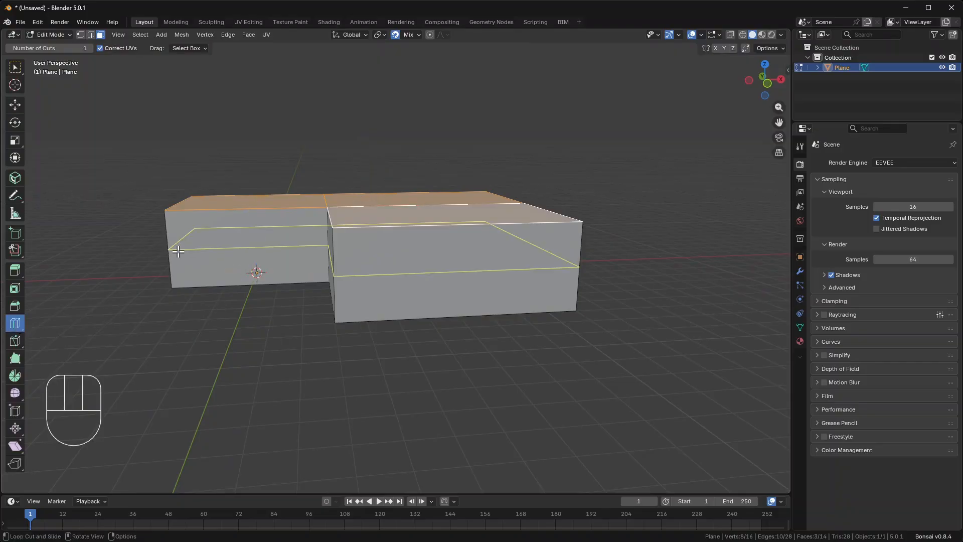
drag(179, 251, 161, 337)
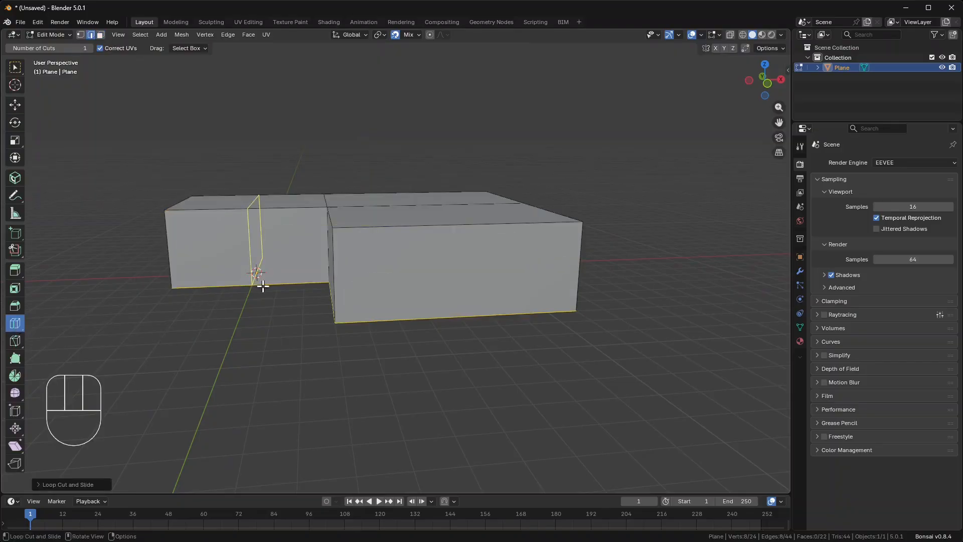
key(ctrl+z)
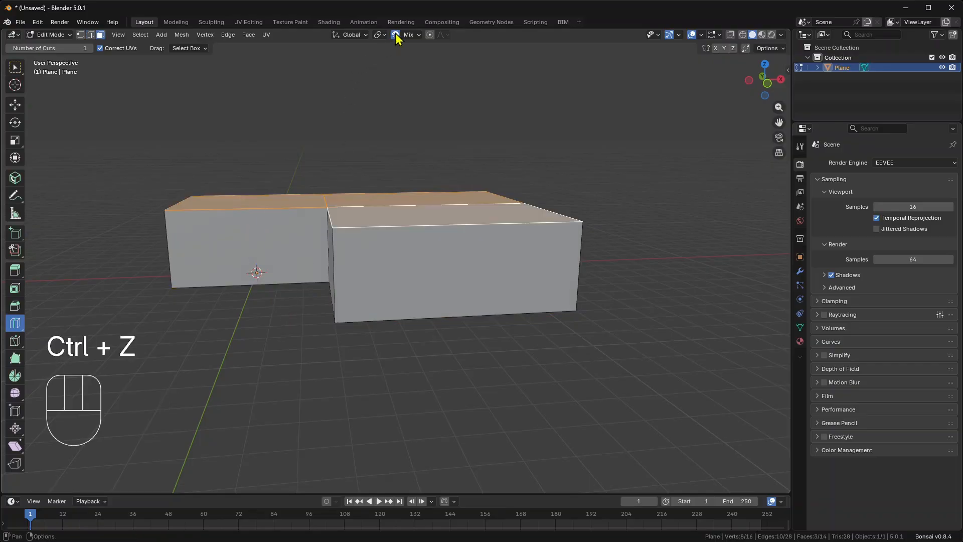
click(334, 266)
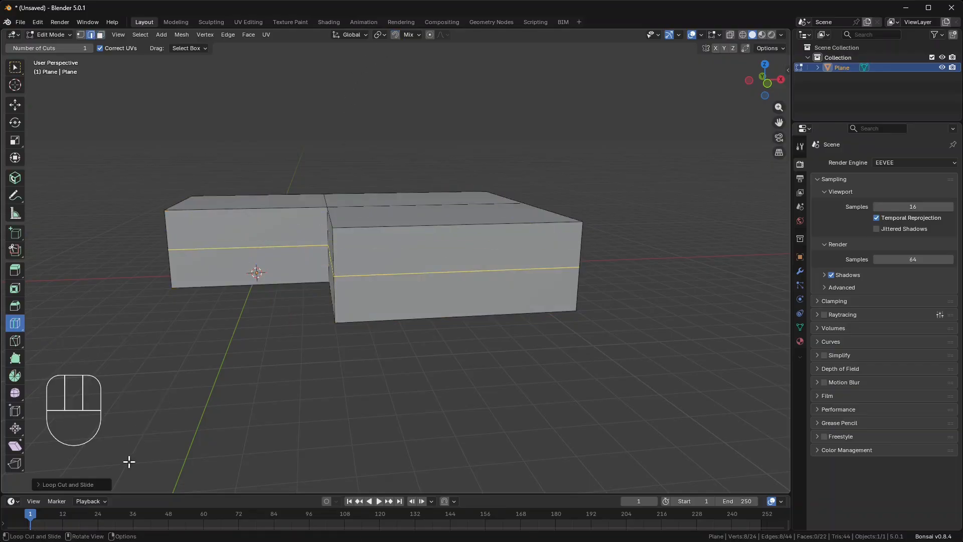
click(78, 485)
click(163, 394)
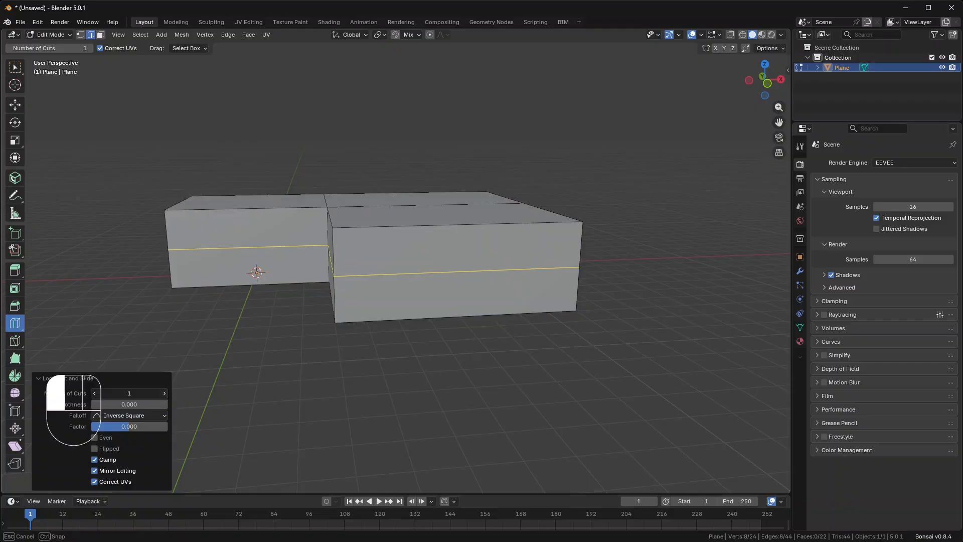
Add two evenly spaced vertical loop cuts along X to both the narrow wing and the wide section of the block
click(256, 211)
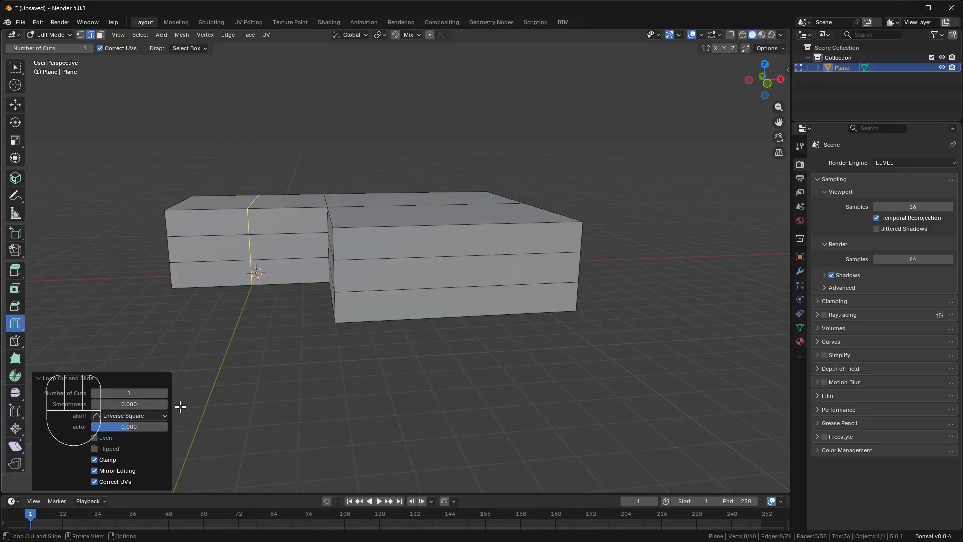
click(164, 394)
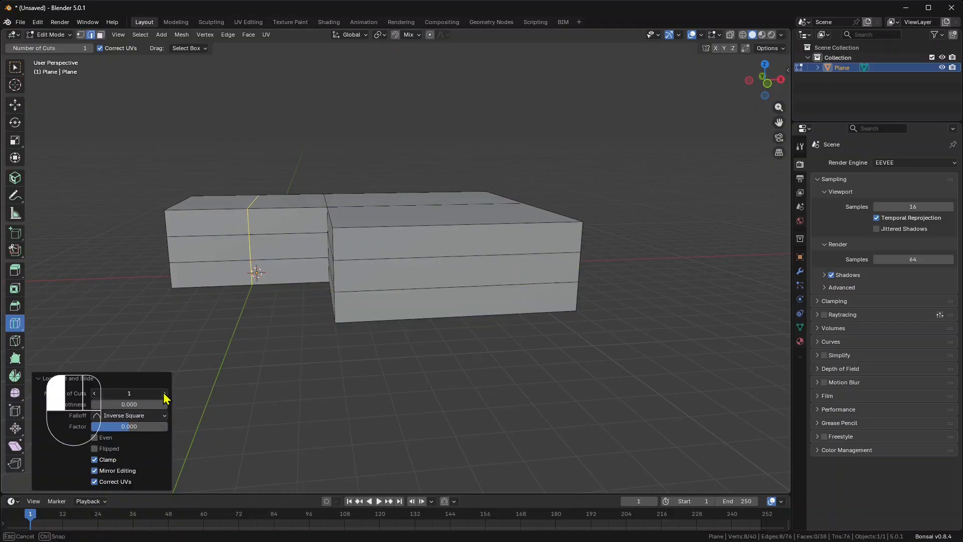
click(164, 394)
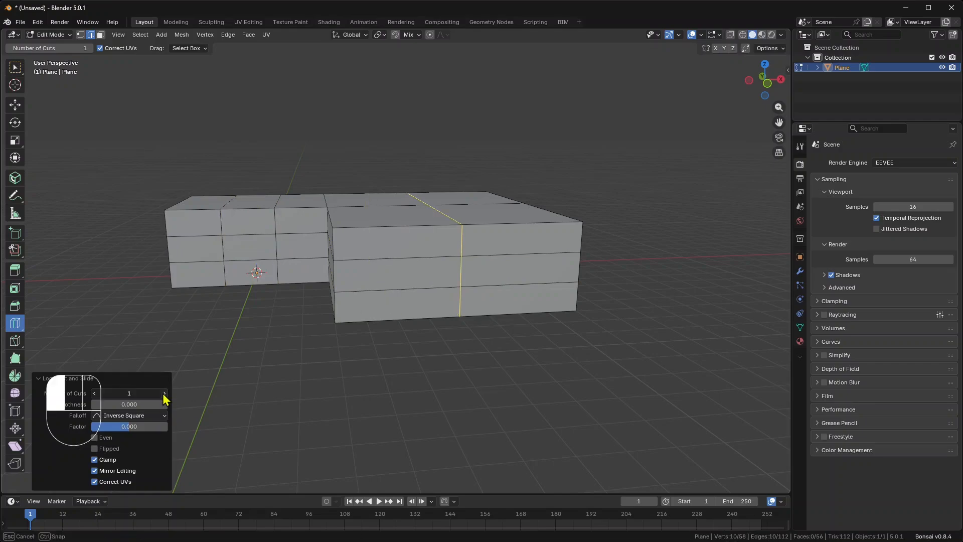
Add two evenly spaced vertical loop cuts to each of the two sections along the block's Y depth
middle_drag(533, 318, 388, 286)
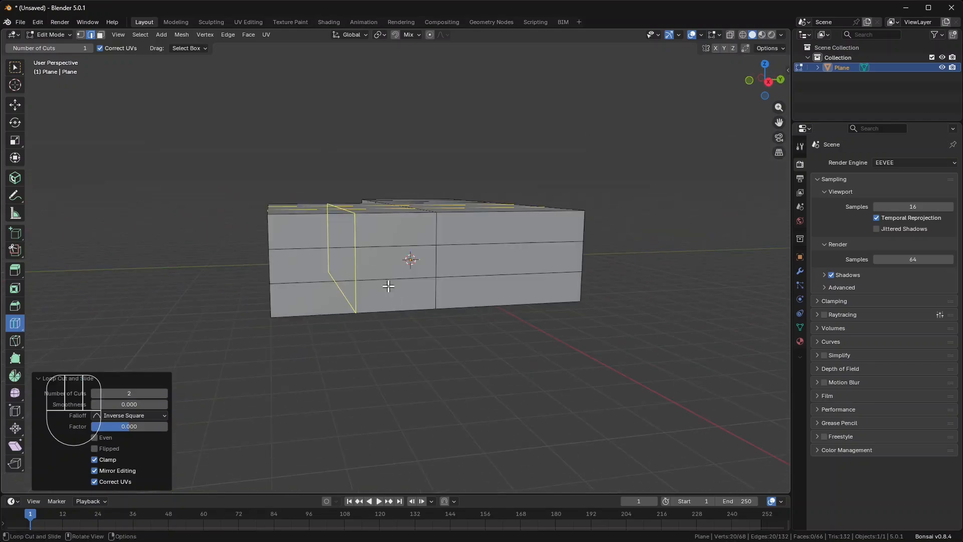
click(495, 243)
click(164, 394)
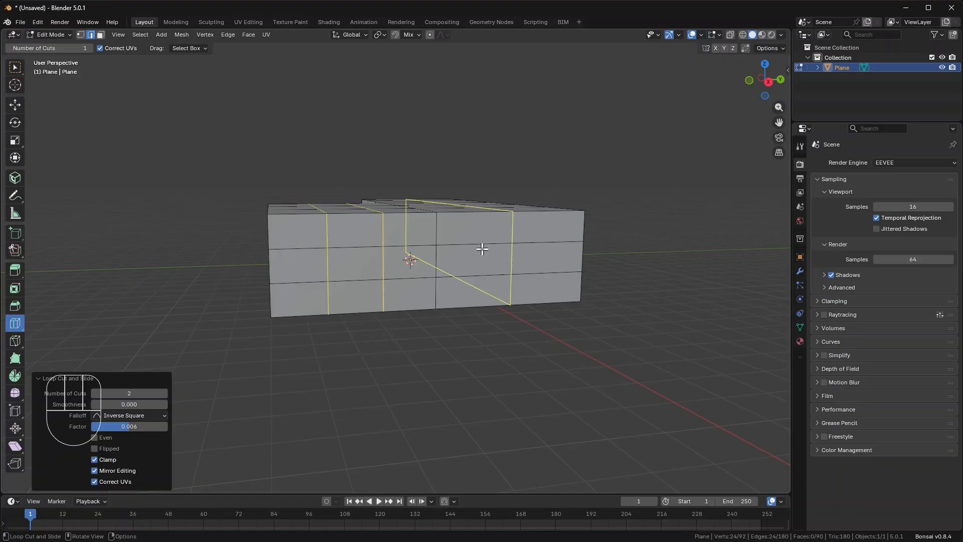
click(555, 299)
middle_drag(555, 299, 318, 239)
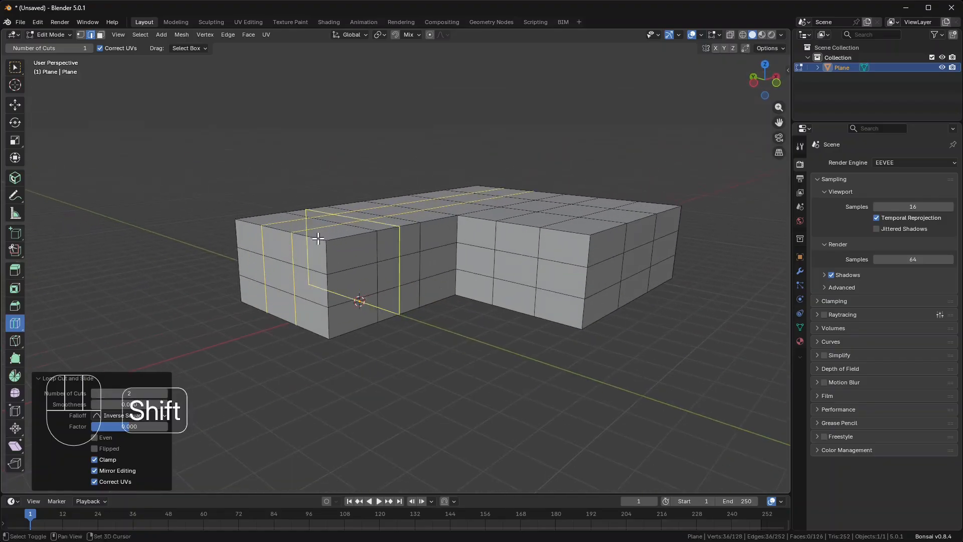
Delete the middle and bottom faces of the central column in the narrow wing's end wall to open a doorway
click(100, 35)
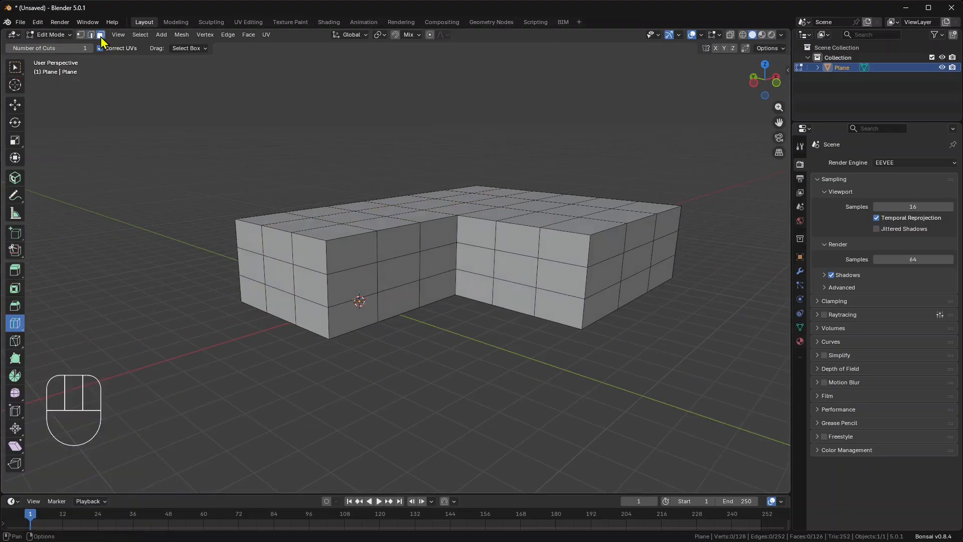
click(100, 36)
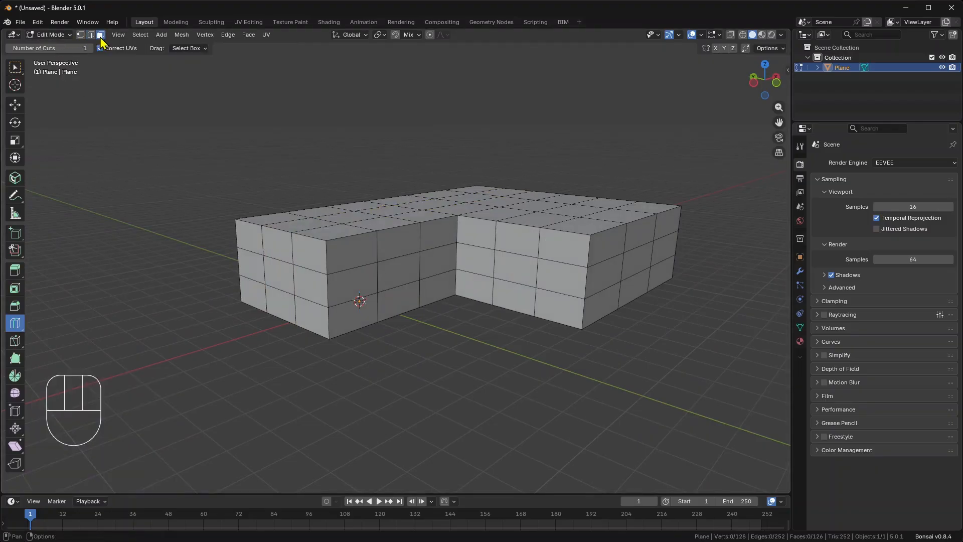
click(15, 111)
click(289, 271)
shift+click(284, 309)
key(x)
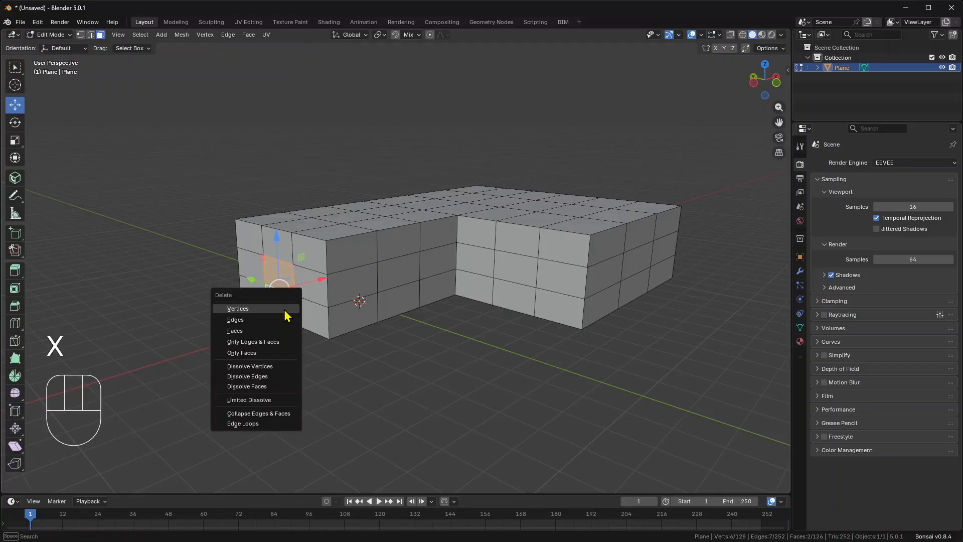
click(279, 322)
Delete the middle and bottom faces in the second column of the long side wall, near the projecting wing's corner, to open a doorway
middle_drag(283, 266, 462, 321)
middle_drag(572, 348, 456, 328)
click(463, 314)
shift+click(463, 335)
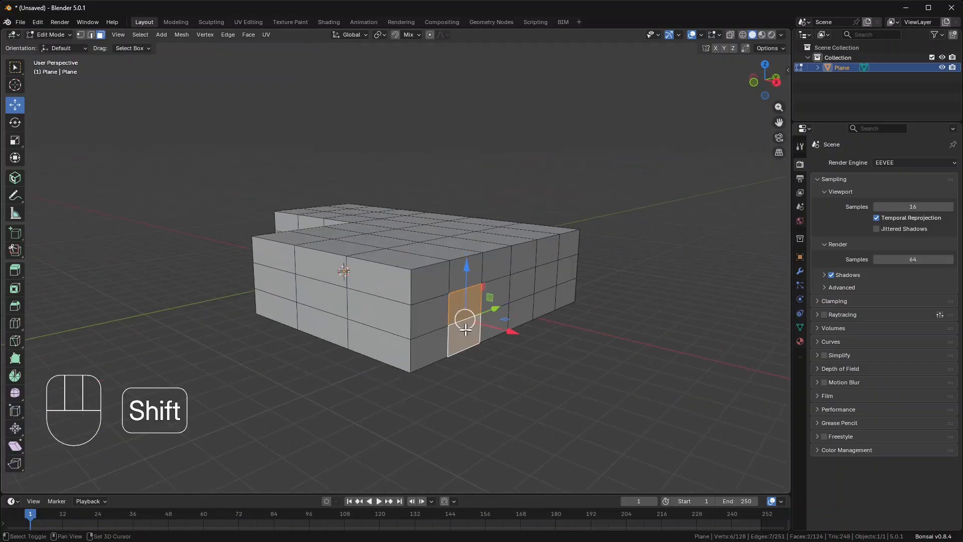
key(x)
click(436, 334)
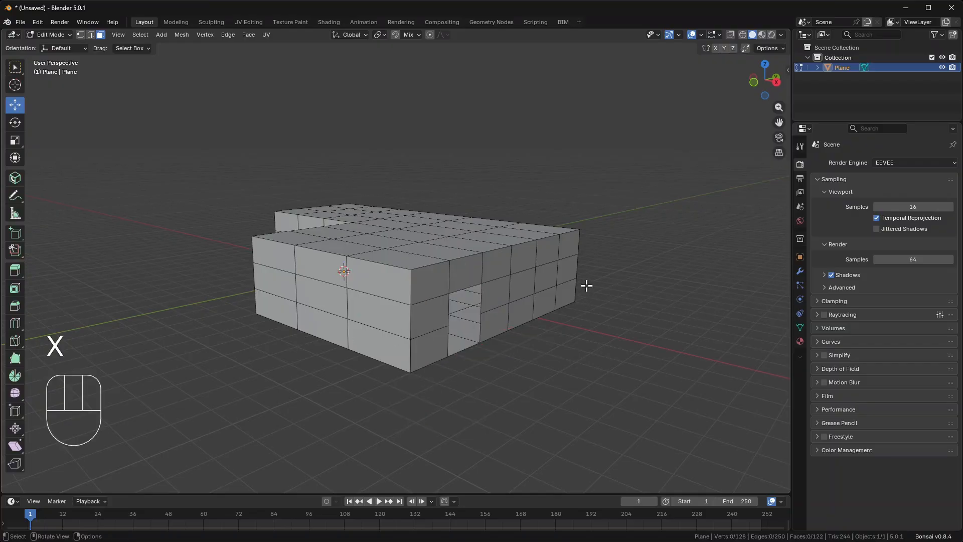
Delete two adjacent middle-row faces in the fourth and fifth columns of the long side wall to open a wide window
click(514, 286)
shift+click(544, 277)
key(x)
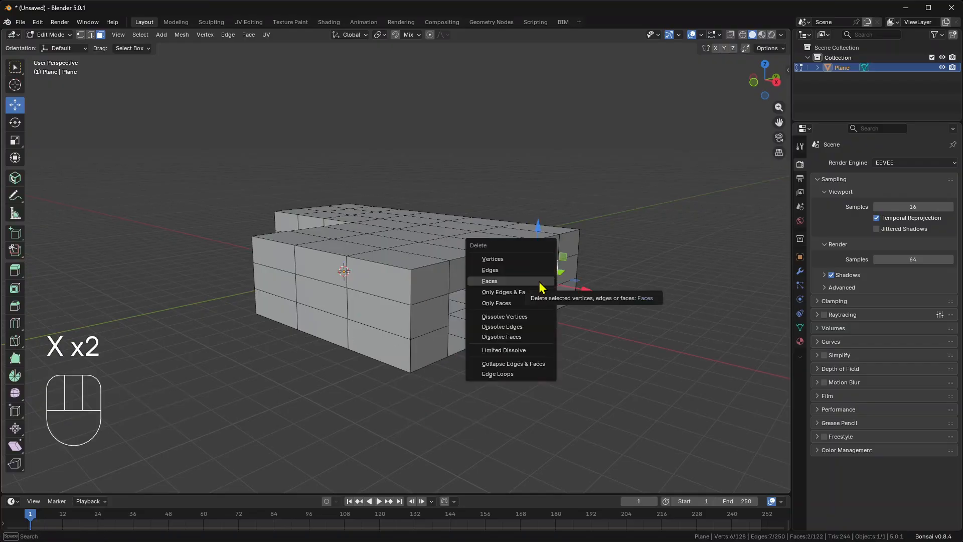
click(541, 288)
Delete the central middle-row face in both the projecting wing's front wall and the recessed wing's front wall to open windows
middle_drag(542, 287, 359, 269)
click(464, 289)
key(x)
click(452, 294)
click(360, 269)
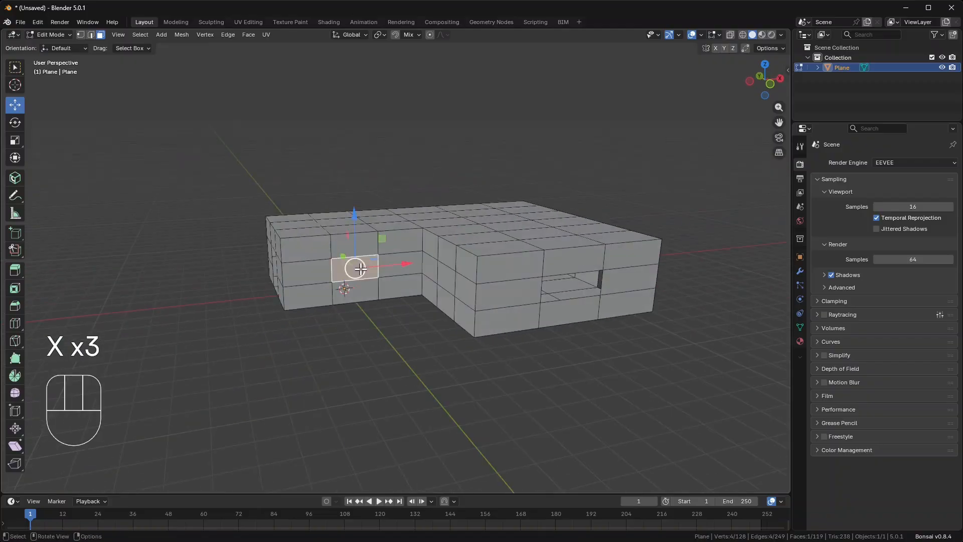
key(x)
click(356, 274)
Delete the middle-row face in the third column of the back wall to open a window
middle_drag(291, 316, 366, 273)
click(323, 261)
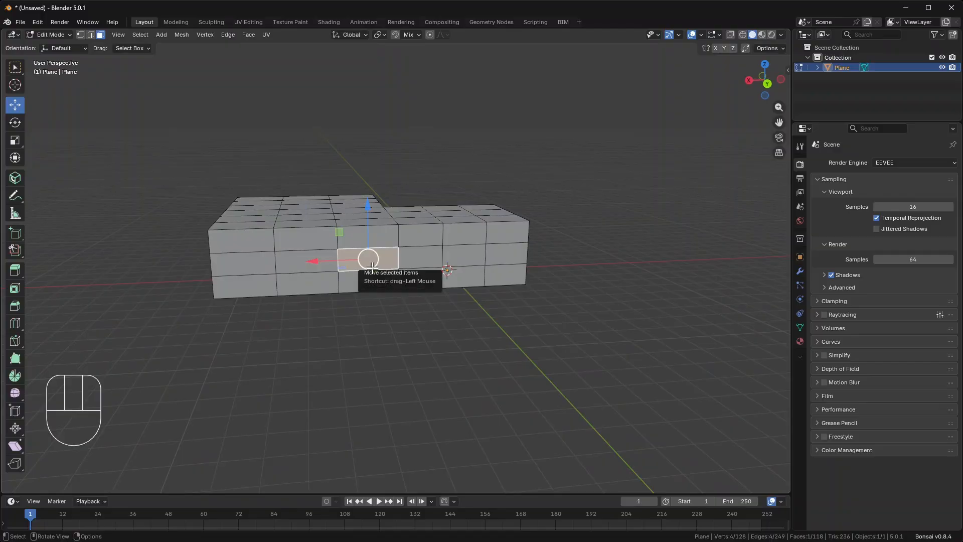
key(x)
click(346, 276)
Select all roof faces coplanar with one corner face and separate the selection into its own object
middle_drag(437, 297, 373, 272)
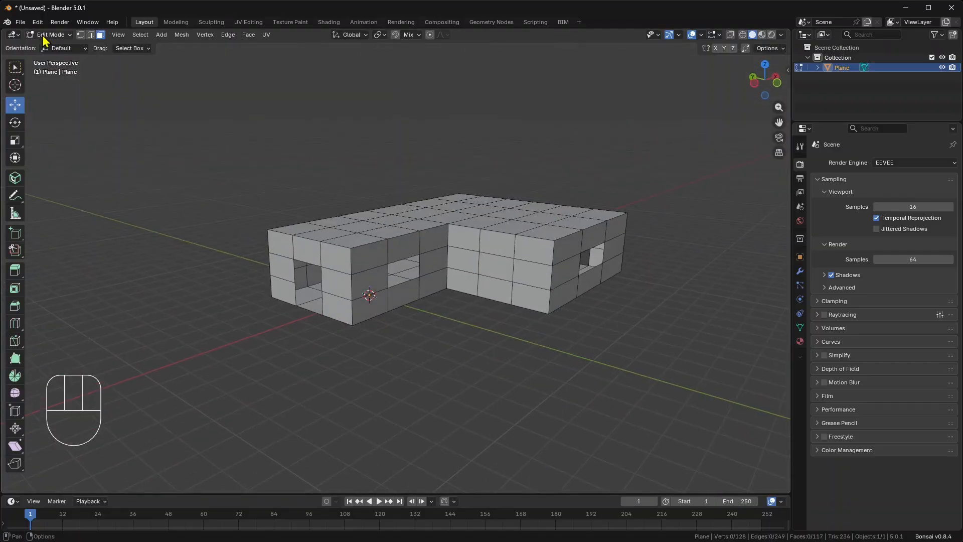
click(306, 226)
shift+middle_drag(525, 216, 318, 272)
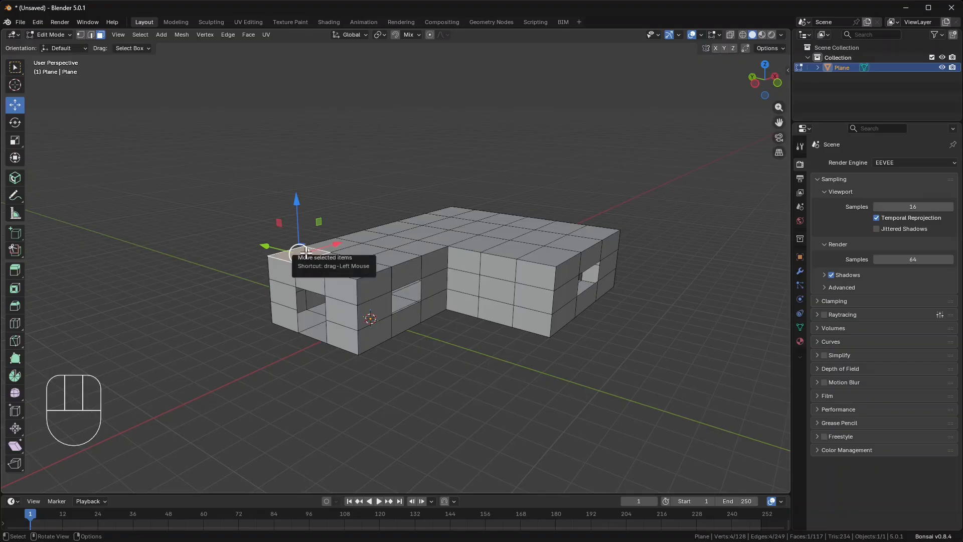
click(146, 36)
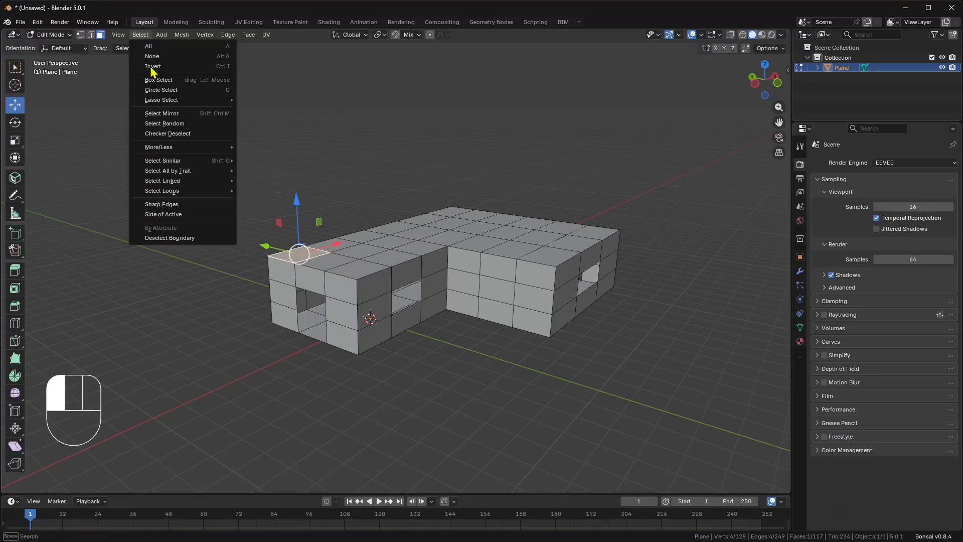
mouse_move(181, 166)
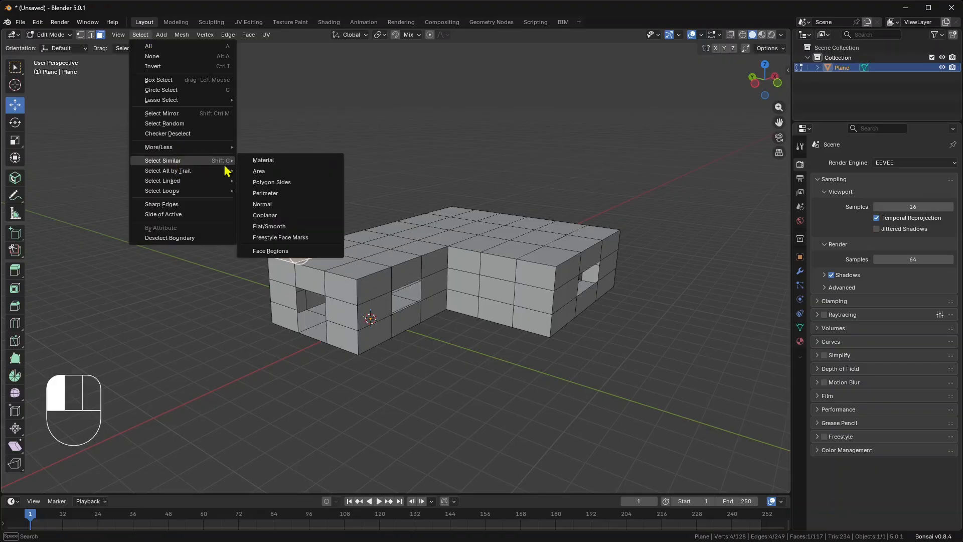
click(271, 219)
middle_drag(399, 244, 398, 243)
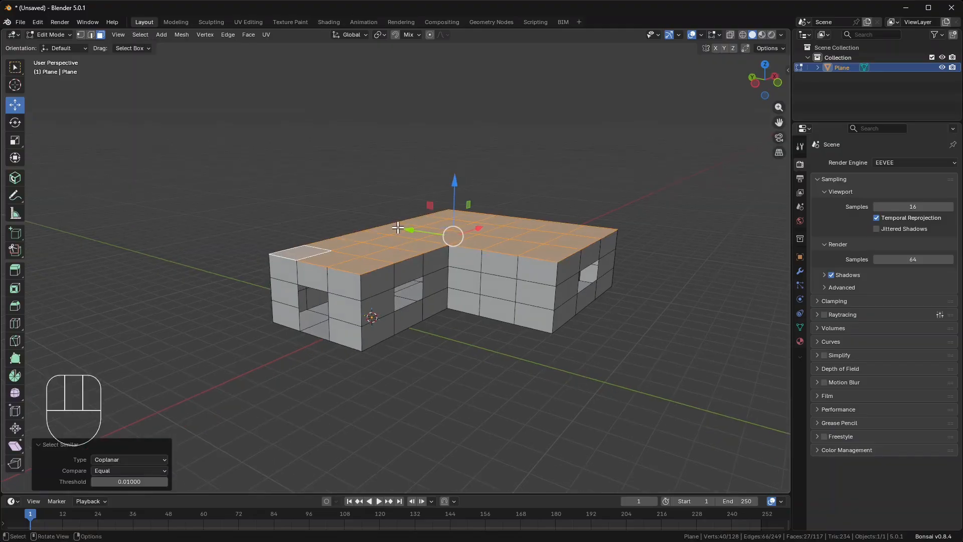
right_click(388, 242)
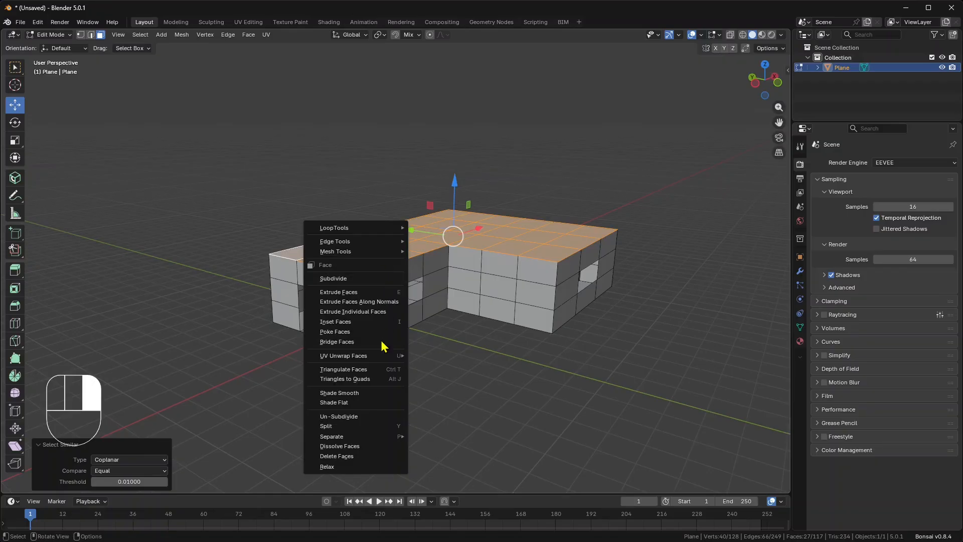
mouse_move(377, 436)
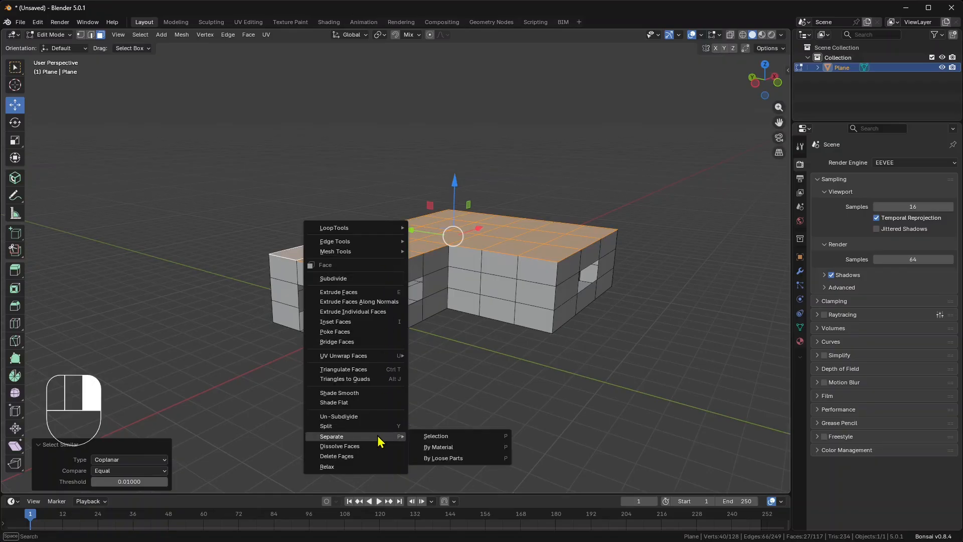
click(436, 437)
Select all coplanar floor faces on the building's underside and separate the selection into its own object
middle_drag(328, 262, 323, 247)
click(308, 248)
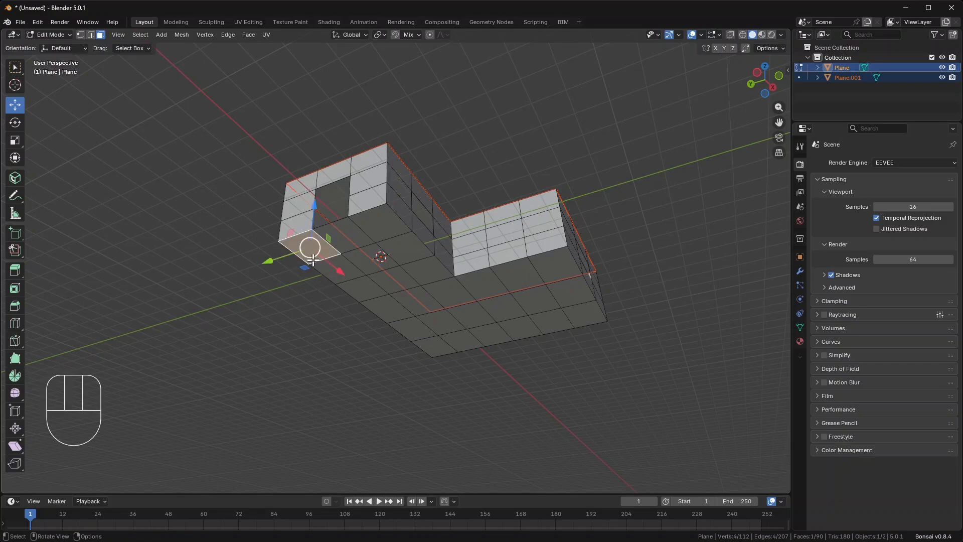
key(shift+g)
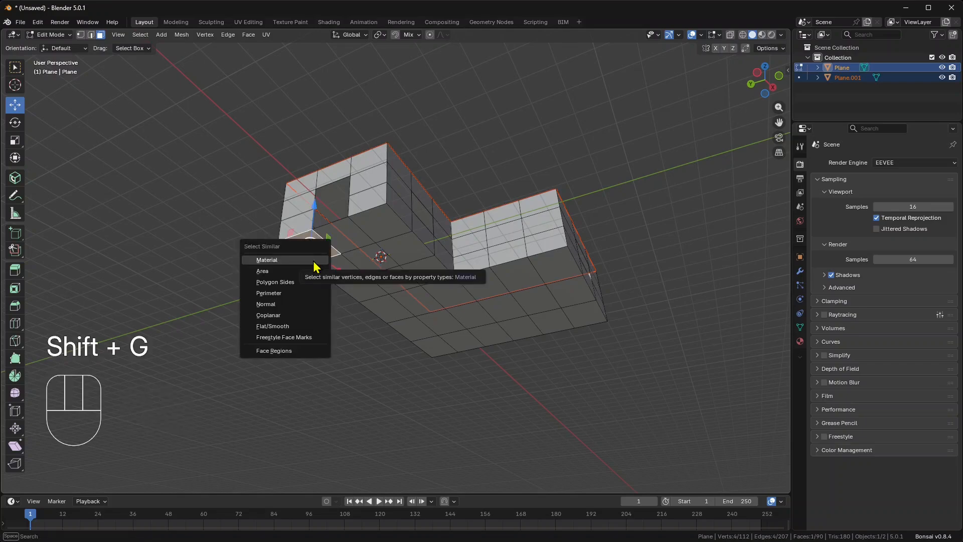
click(310, 314)
middle_drag(372, 293, 391, 296)
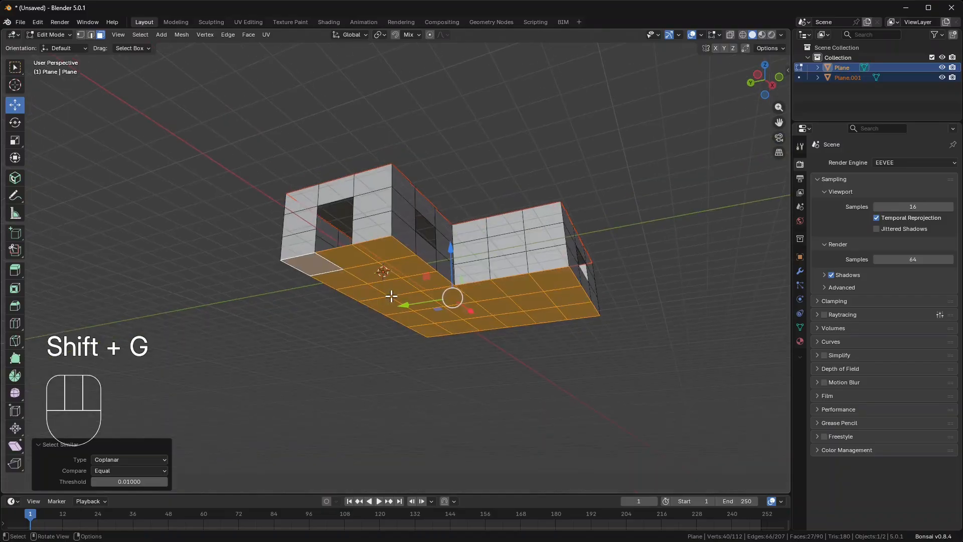
key(p)
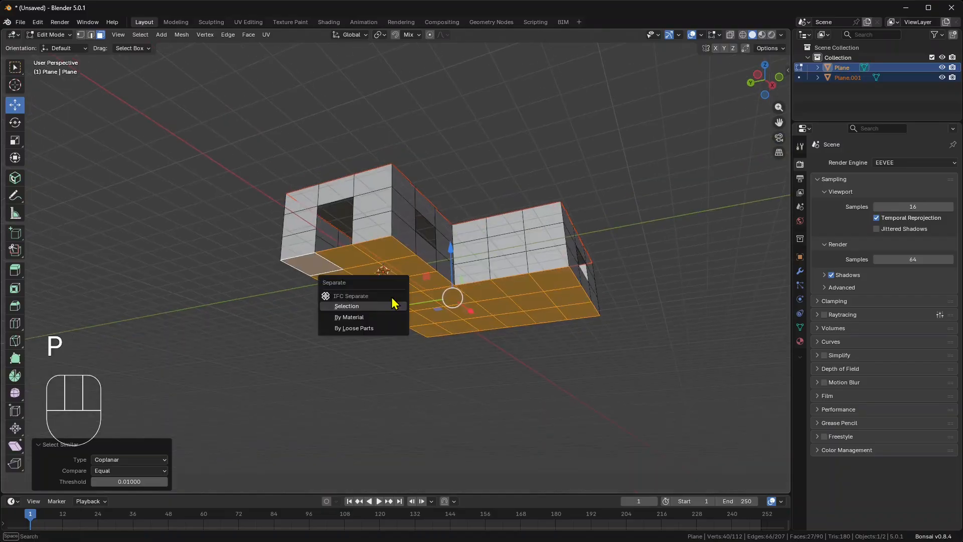
click(345, 307)
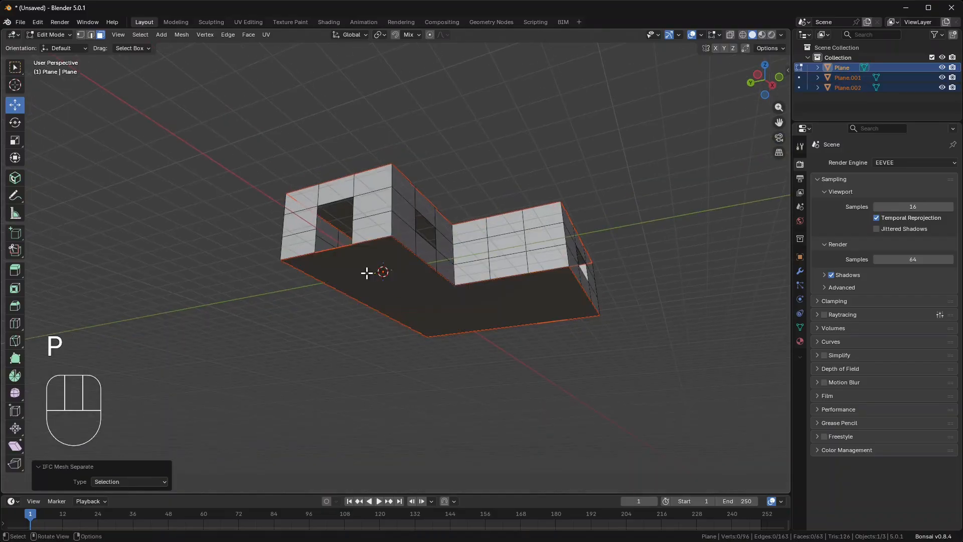
Return to Object Mode and move the separated roof straight up, clear of the walls
middle_drag(362, 266, 367, 291)
click(50, 34)
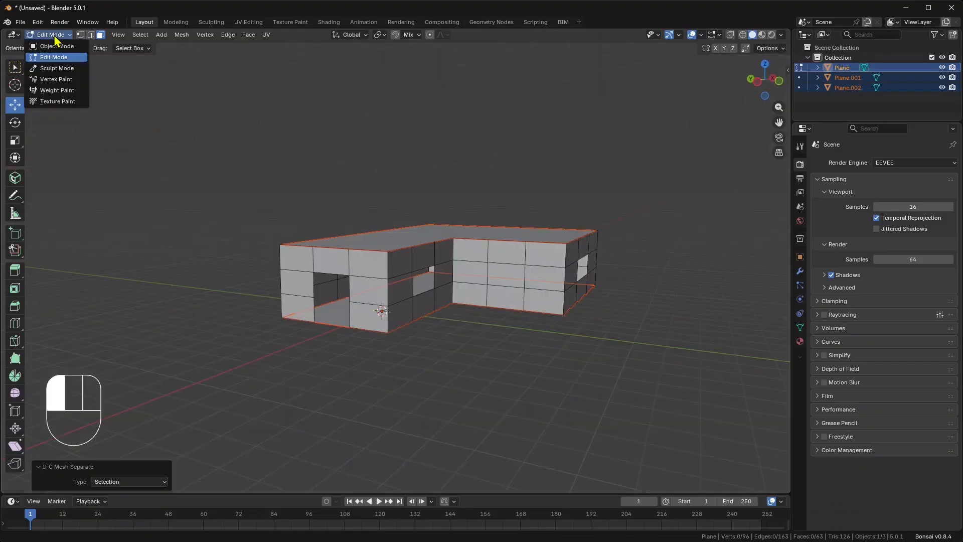
click(55, 46)
click(377, 253)
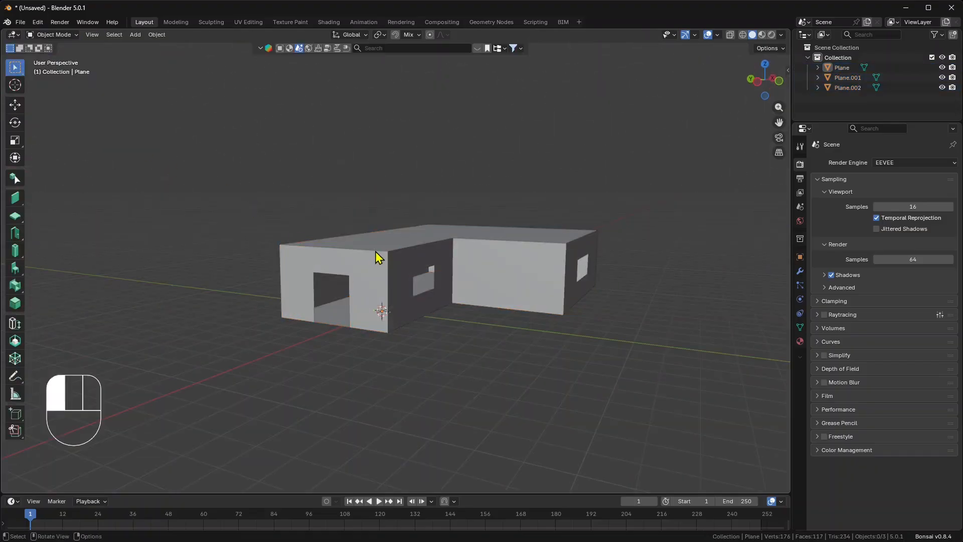
middle_drag(417, 275, 396, 288)
click(15, 105)
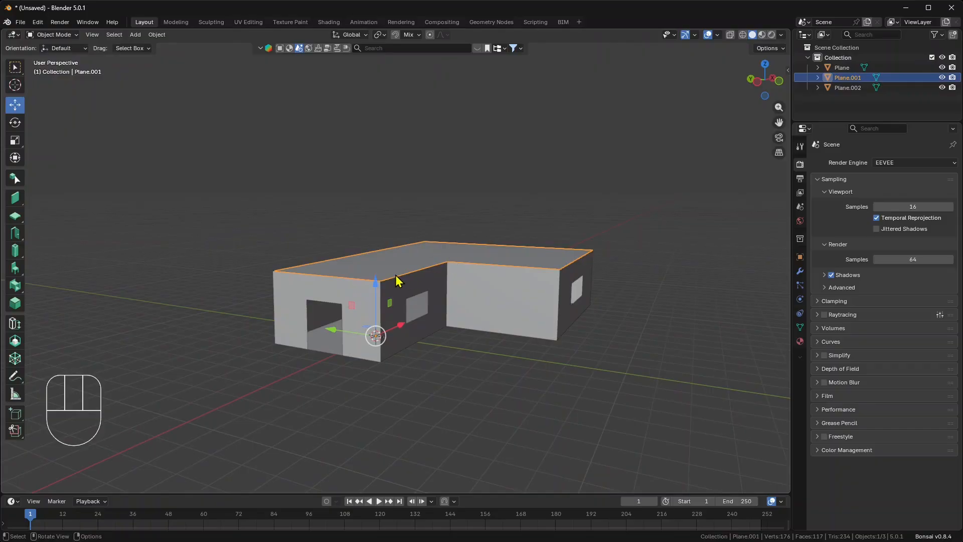
drag(376, 287, 378, 245)
Move the separated floor straight down, clear of the walls, and deselect it
middle_drag(401, 356, 393, 315)
click(384, 311)
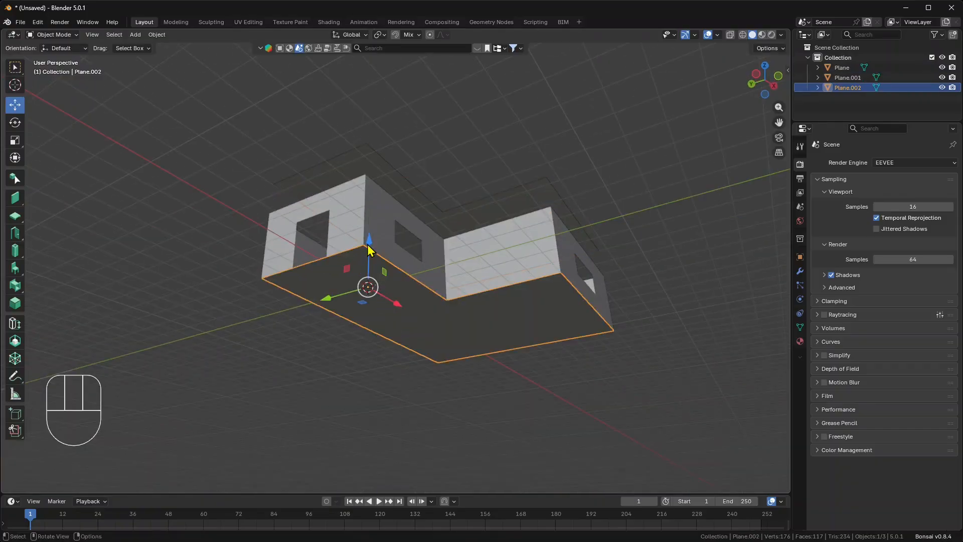
drag(368, 244, 368, 282)
click(205, 249)
Add a Solidify modifier to the walls object
middle_drag(194, 178, 180, 229)
middle_drag(396, 316, 462, 369)
click(427, 295)
middle_drag(387, 334, 576, 277)
middle_drag(477, 392, 359, 334)
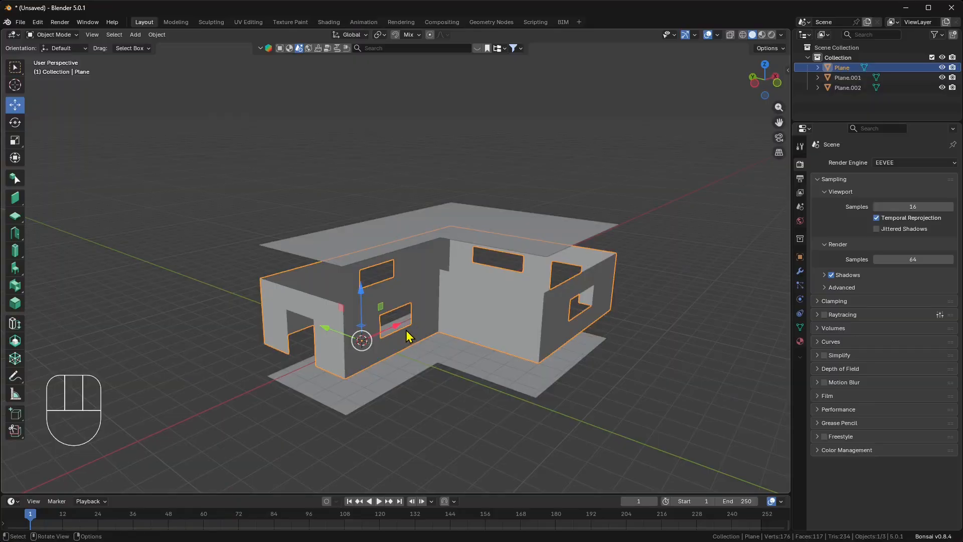
middle_drag(407, 315, 428, 329)
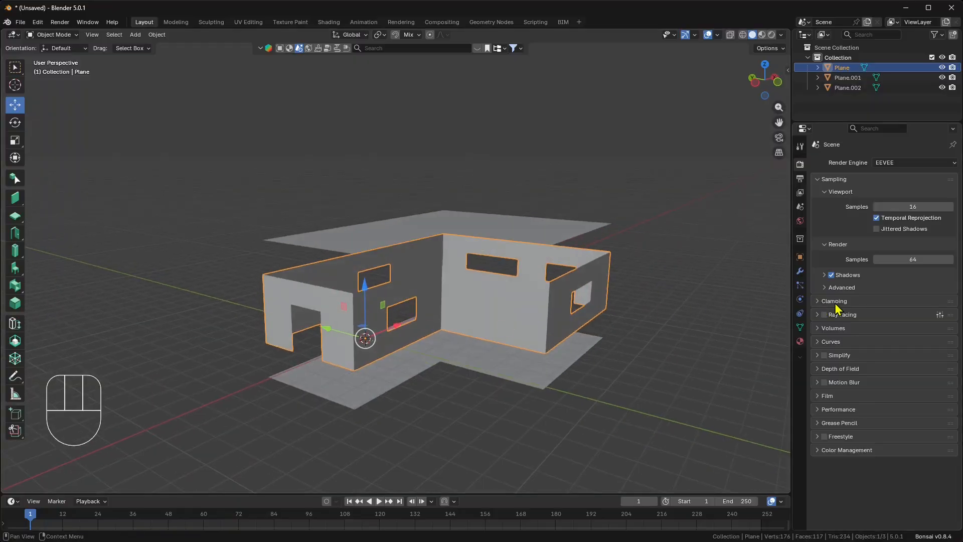
click(800, 274)
click(862, 164)
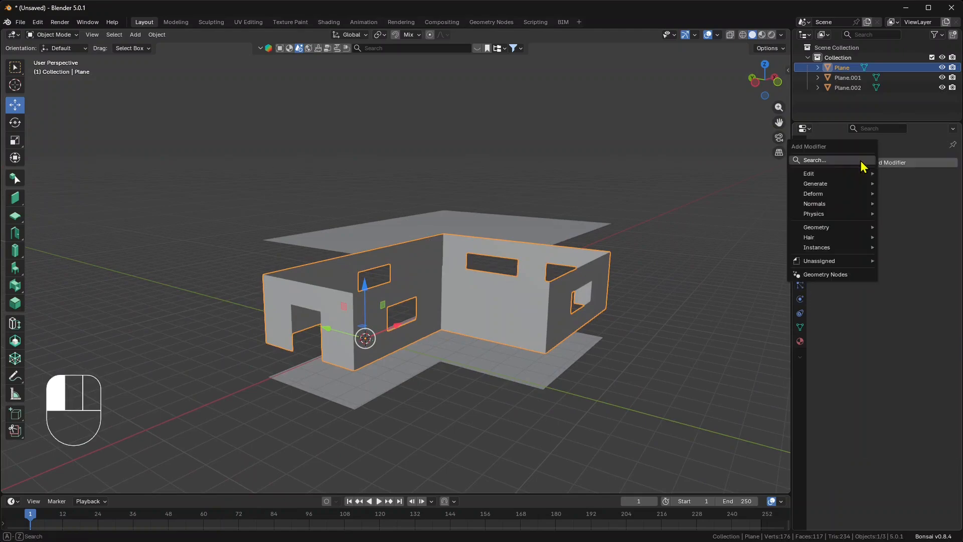
click(831, 160)
text(solid)
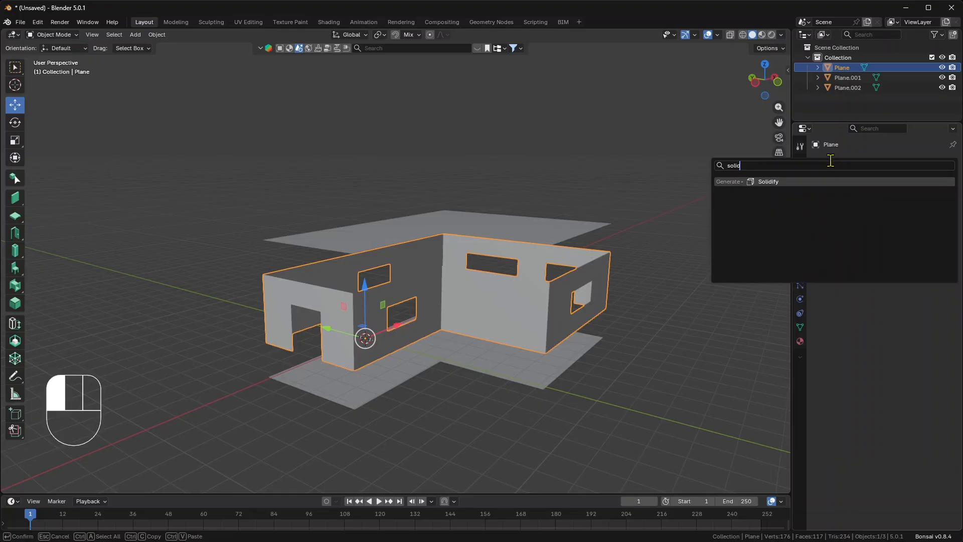
click(771, 181)
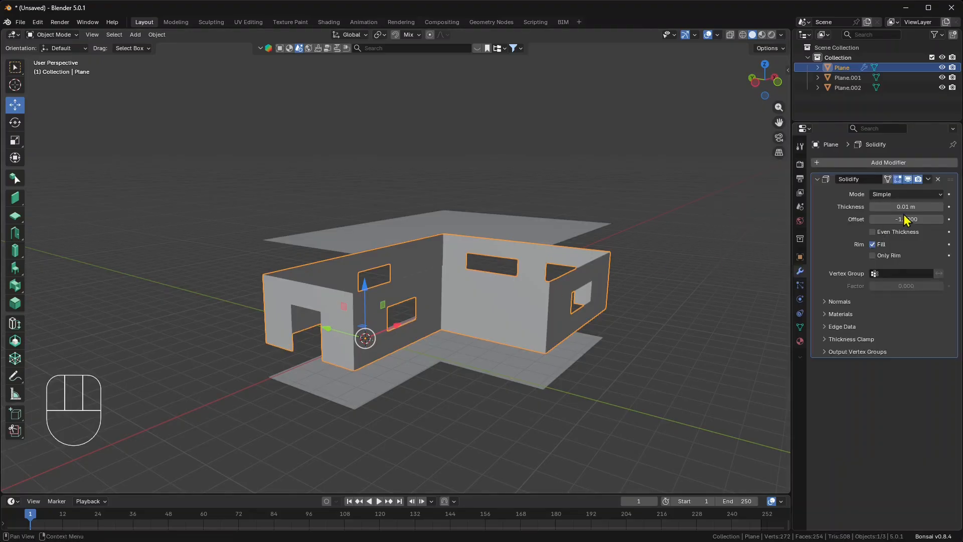
Set the walls' Solidify thickness to 0.3 m, enable Even Thickness and apply the modifier
drag(906, 206, 941, 207)
double_click(897, 206)
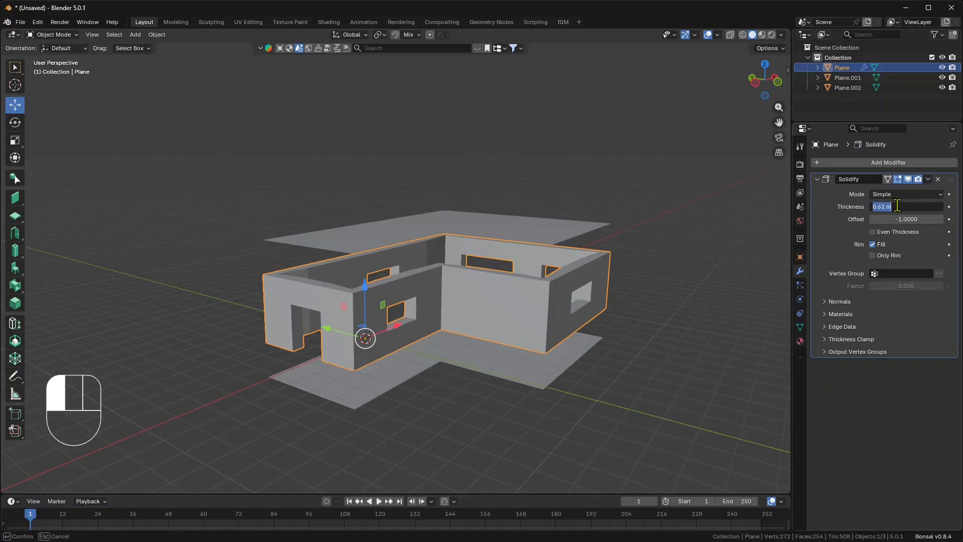
text(0.3)
key(Return)
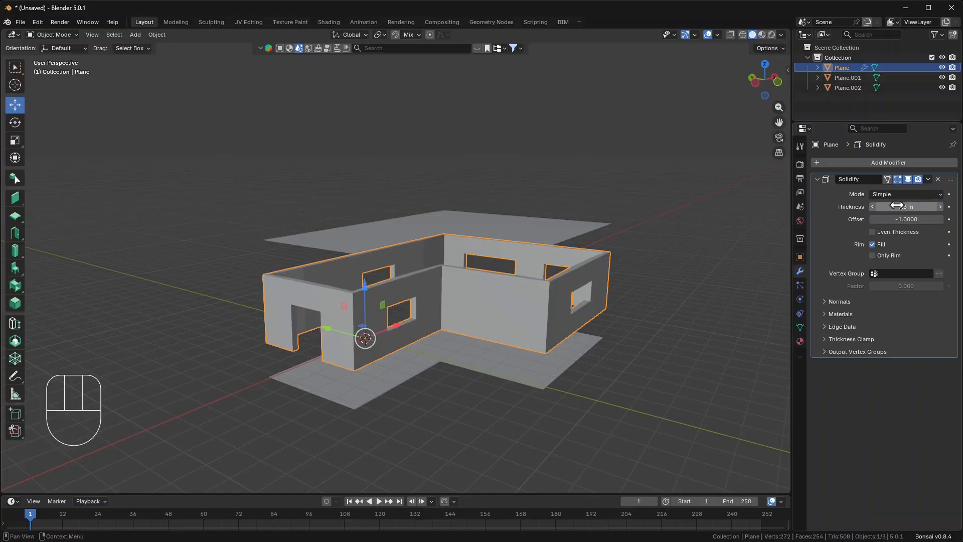
click(876, 233)
middle_drag(405, 337, 389, 316)
click(929, 179)
click(898, 193)
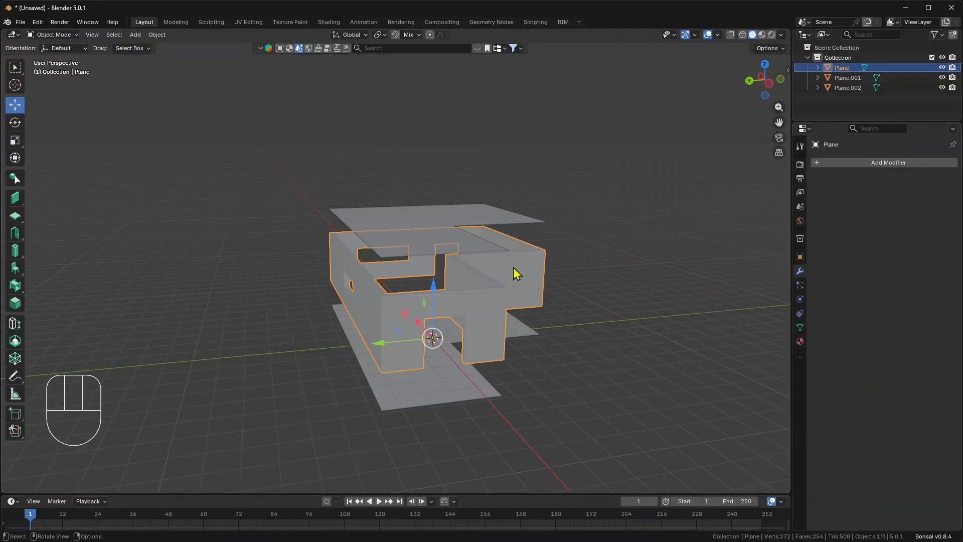
Add a Solidify modifier to the L-shaped floor below the walls
middle_drag(627, 345, 566, 350)
click(563, 354)
click(411, 312)
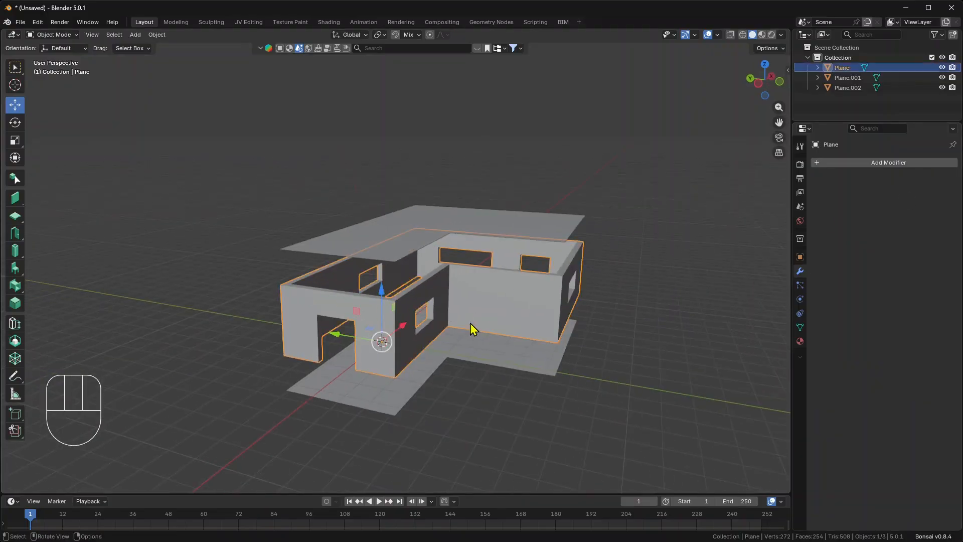
middle_drag(470, 323, 410, 329)
click(389, 358)
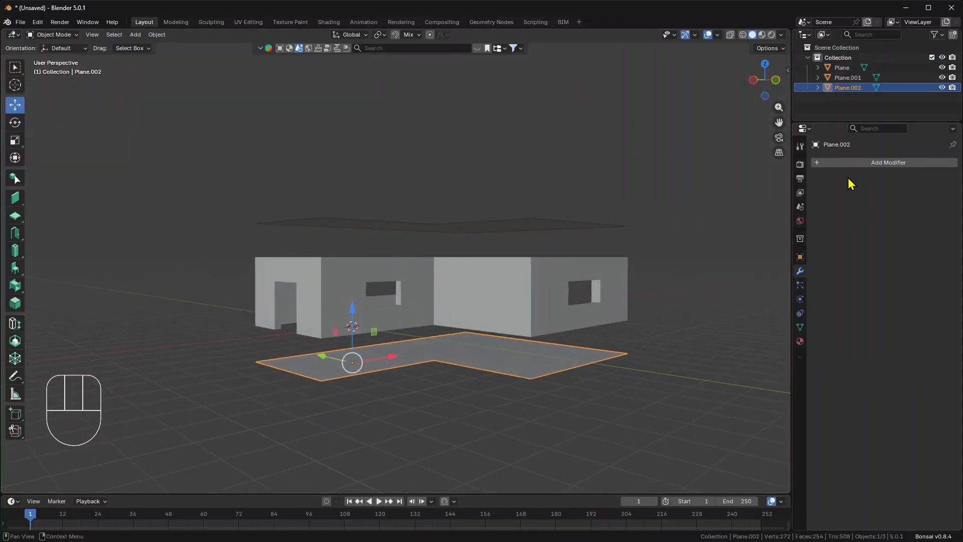
click(856, 164)
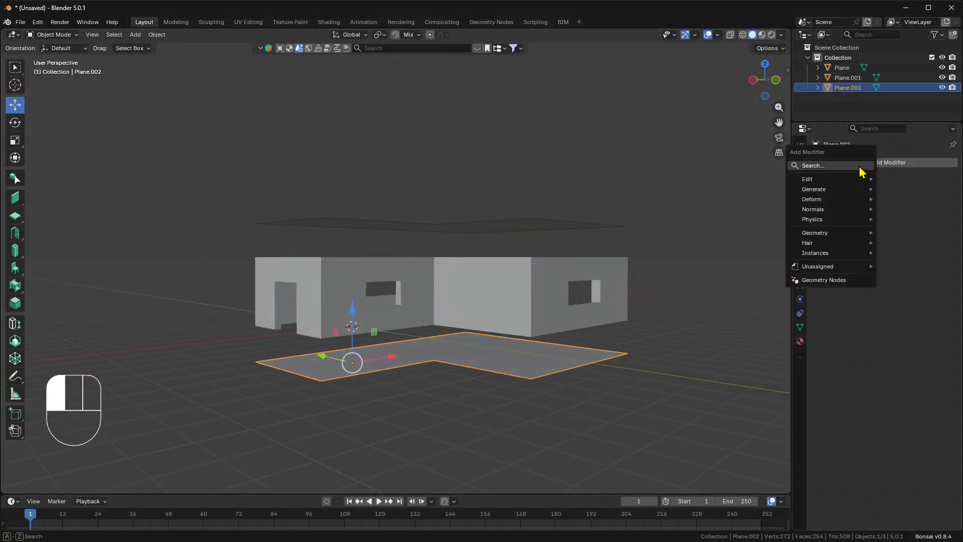
click(826, 167)
key(Return)
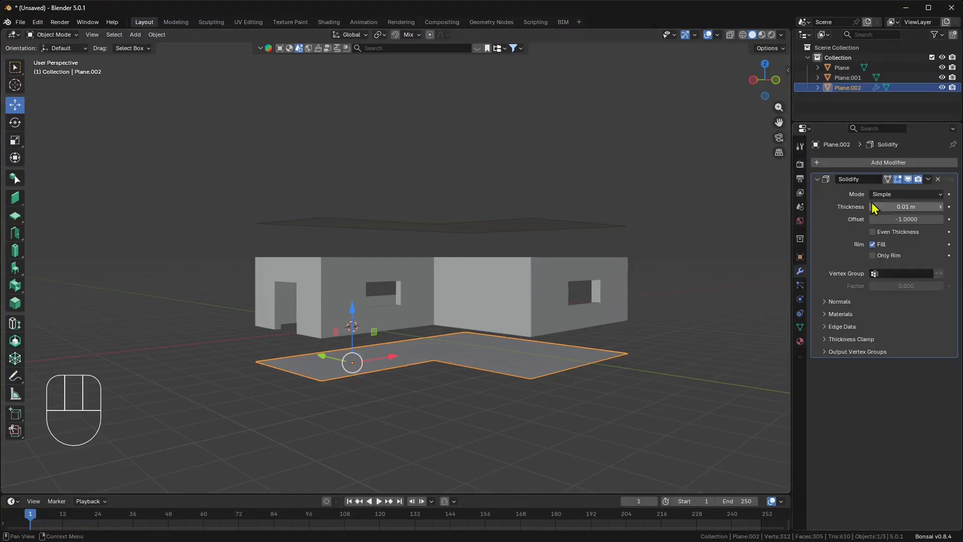
Set the floor's Solidify thickness to 0.3 m and apply the modifier
click(918, 204)
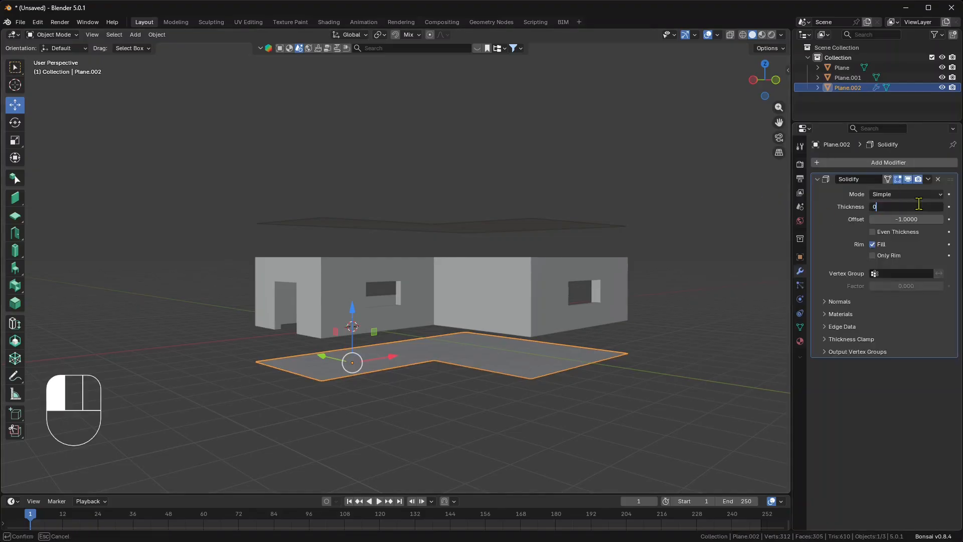
text(0.3)
key(Return)
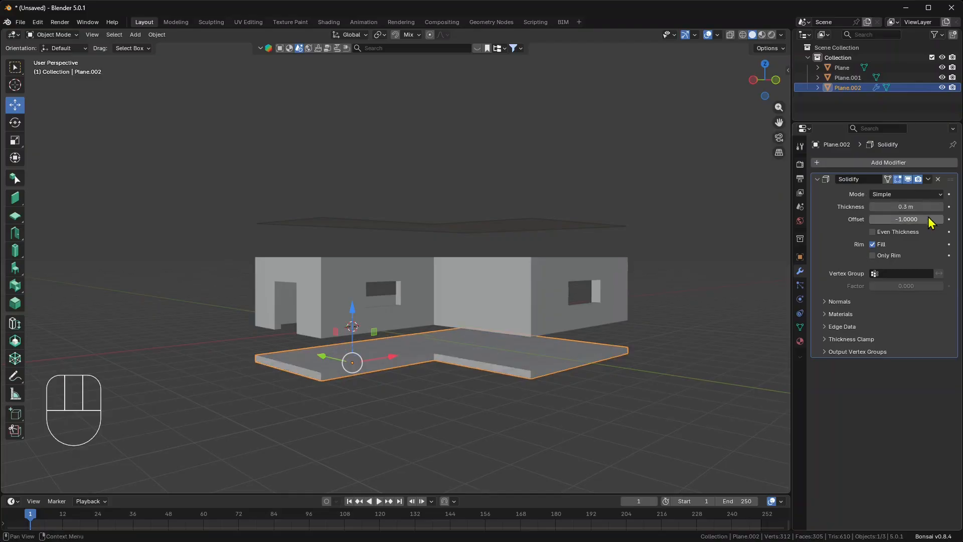
click(929, 180)
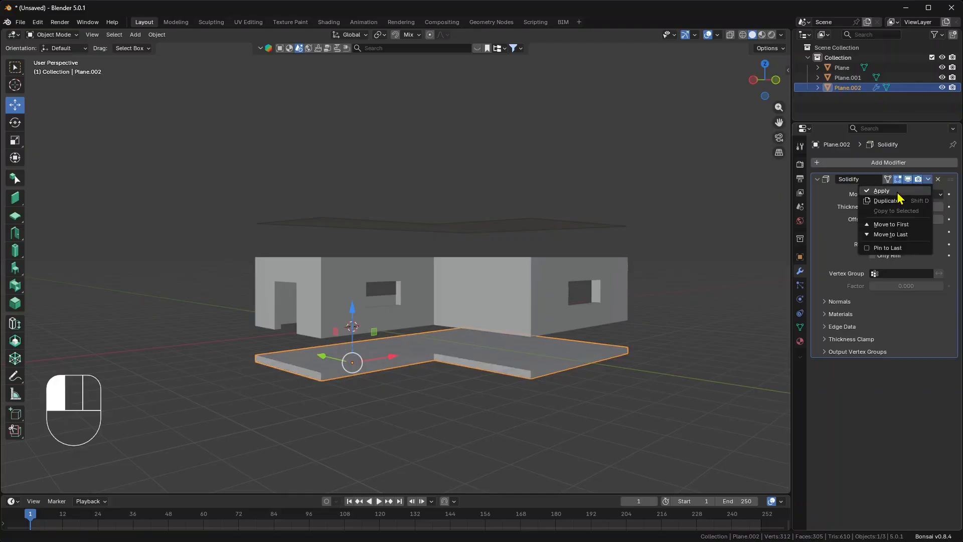
click(871, 191)
Delete the thin roof plane above the walls
middle_drag(555, 329, 428, 217)
click(428, 216)
middle_drag(374, 236, 447, 354)
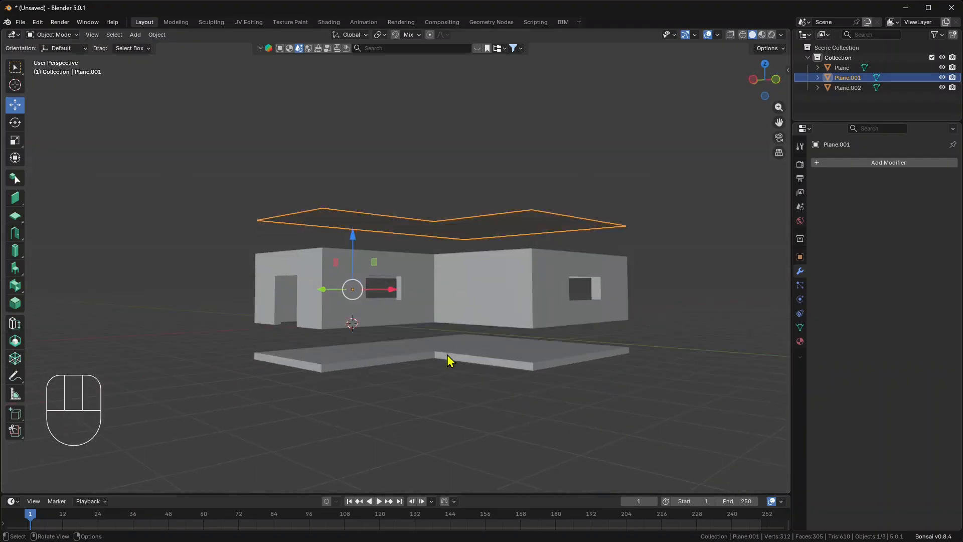
key(x)
click(439, 223)
Copy and paste the thick floor slab, and move the copy straight up above the walls as the roof
click(401, 353)
key(ctrl+c)
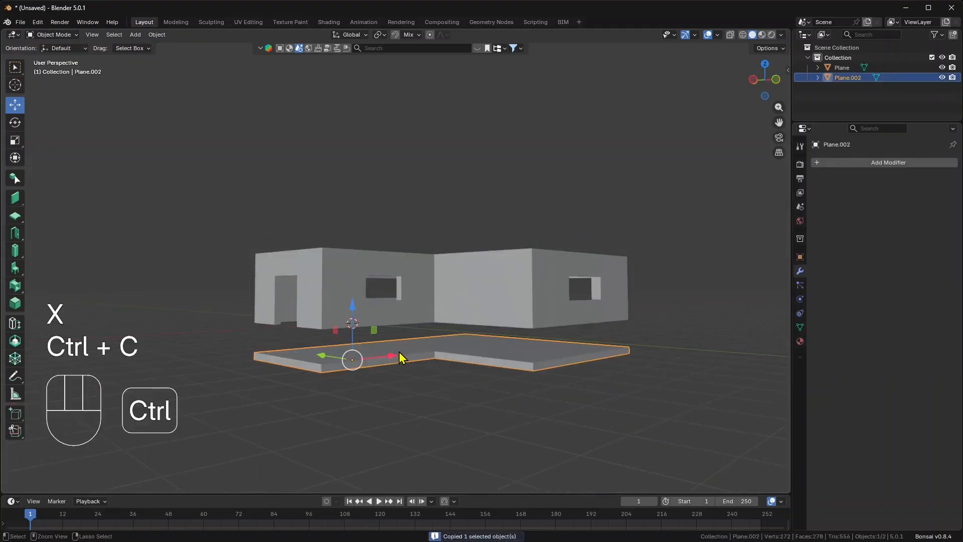
key(ctrl+v)
drag(353, 304, 359, 119)
click(357, 119)
Hide the L-shaped roof slab above the walls
middle_drag(357, 118, 439, 289)
scroll(500, 301, up, 5)
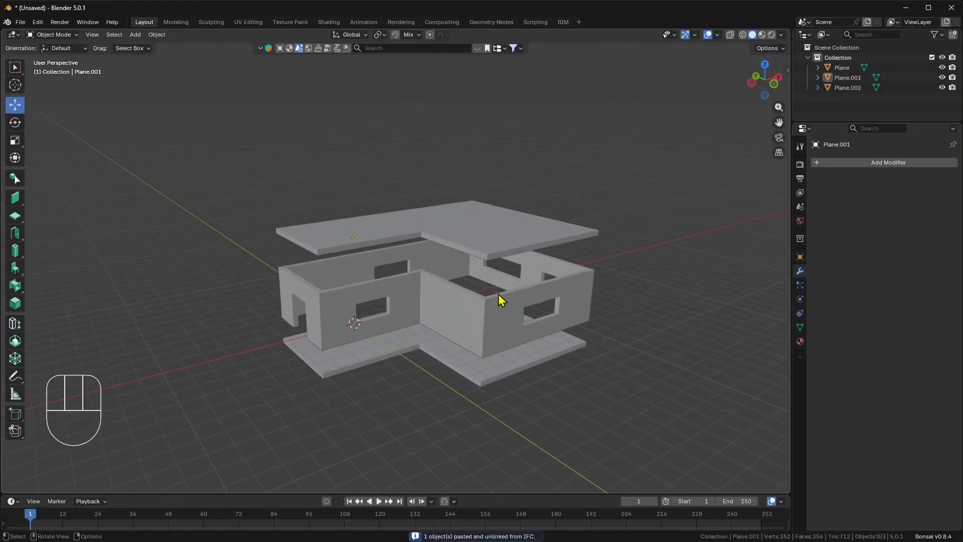
click(450, 389)
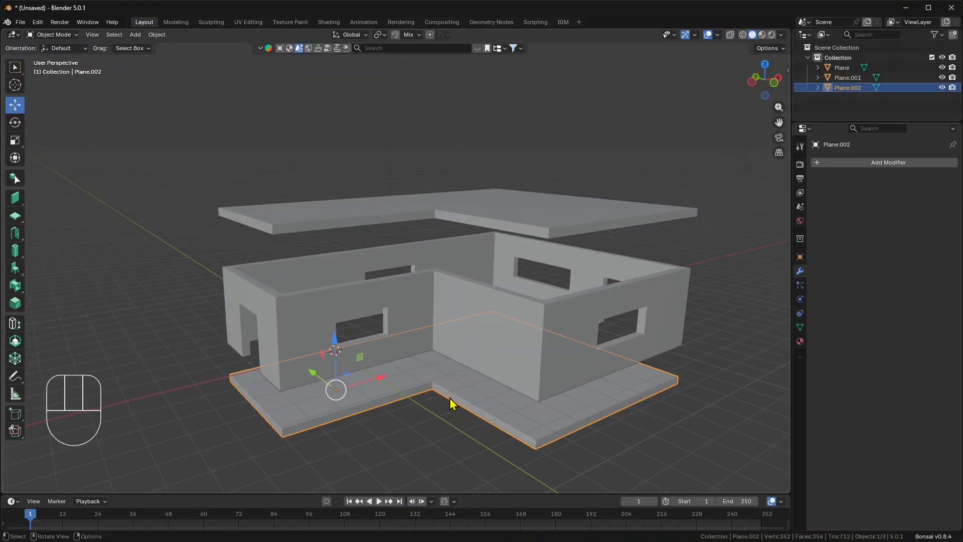
shift+middle_drag(451, 399, 456, 334)
click(389, 150)
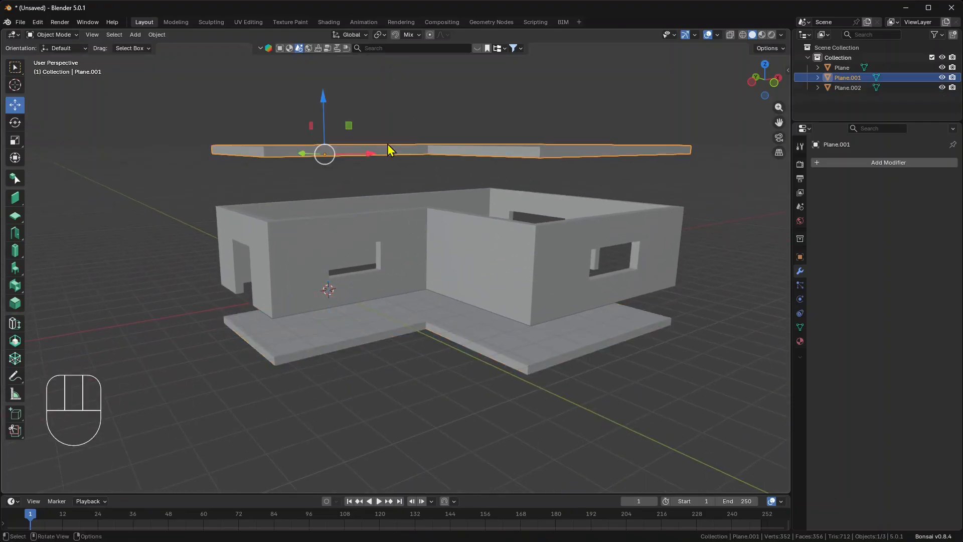
middle_drag(408, 160, 388, 151)
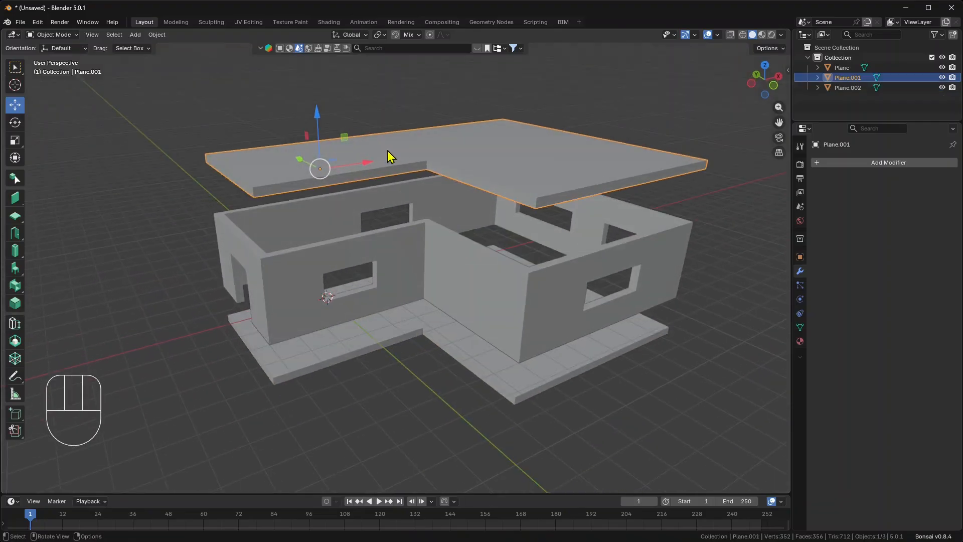
key(h)
Turn on snapping and raise the floor slab 1.2592 m along Z to meet the base of the walls
click(441, 330)
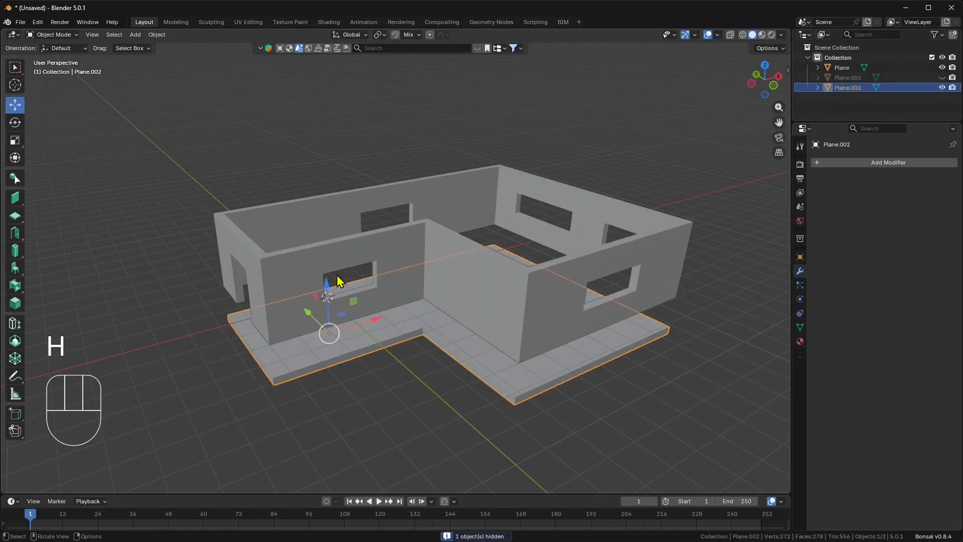
click(395, 34)
drag(325, 297, 279, 348)
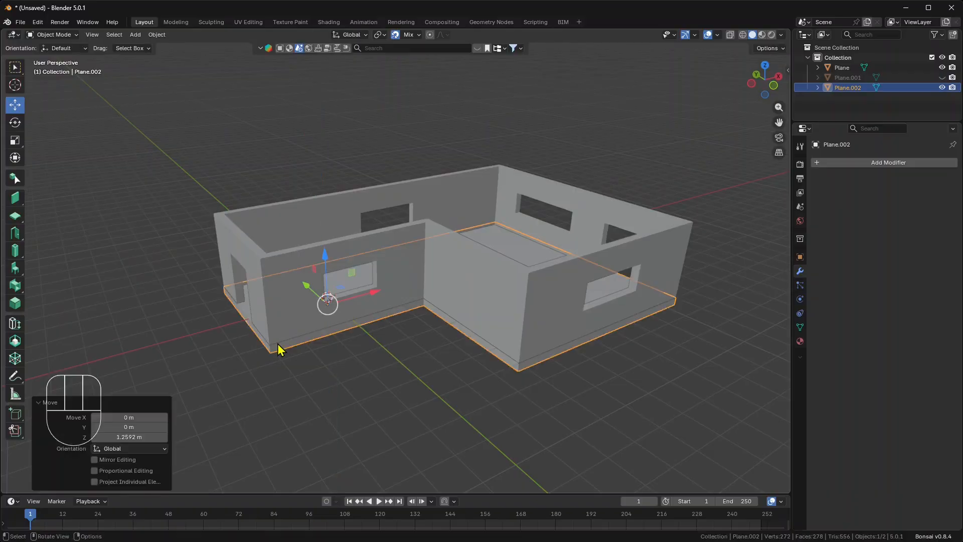
click(307, 103)
Show the building from above in perspective and enable shadows in the solid viewport shading, leaving X-ray off
middle_drag(308, 103, 393, 265)
click(764, 80)
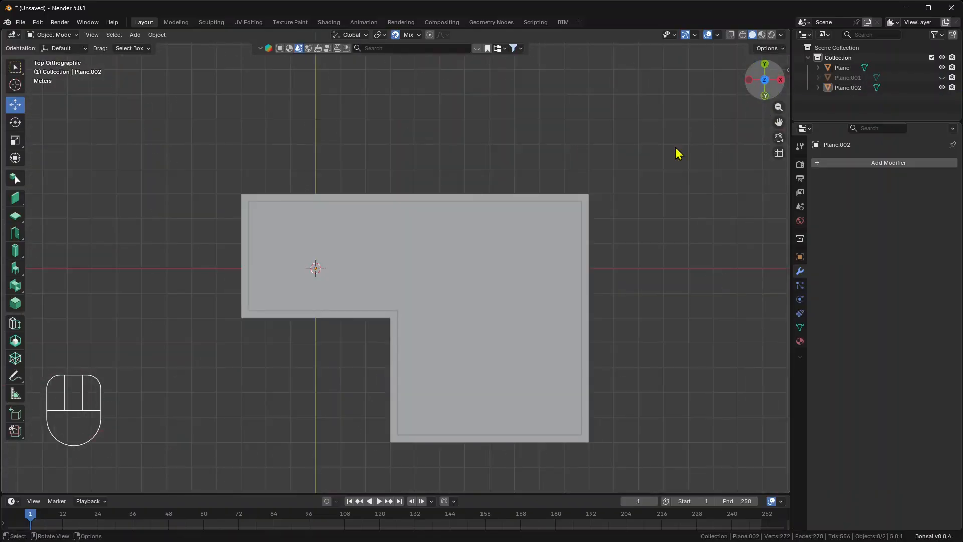
shift+middle_drag(434, 345, 474, 336)
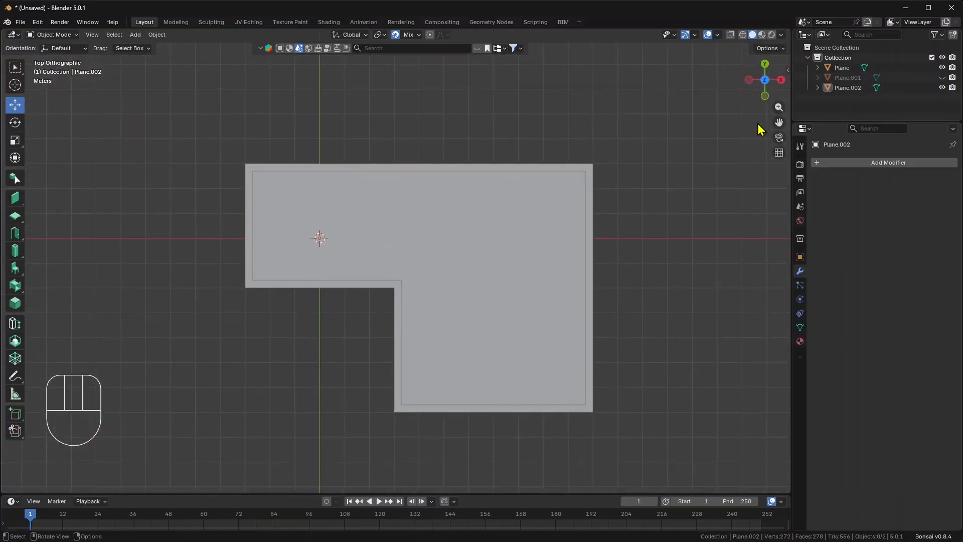
click(779, 153)
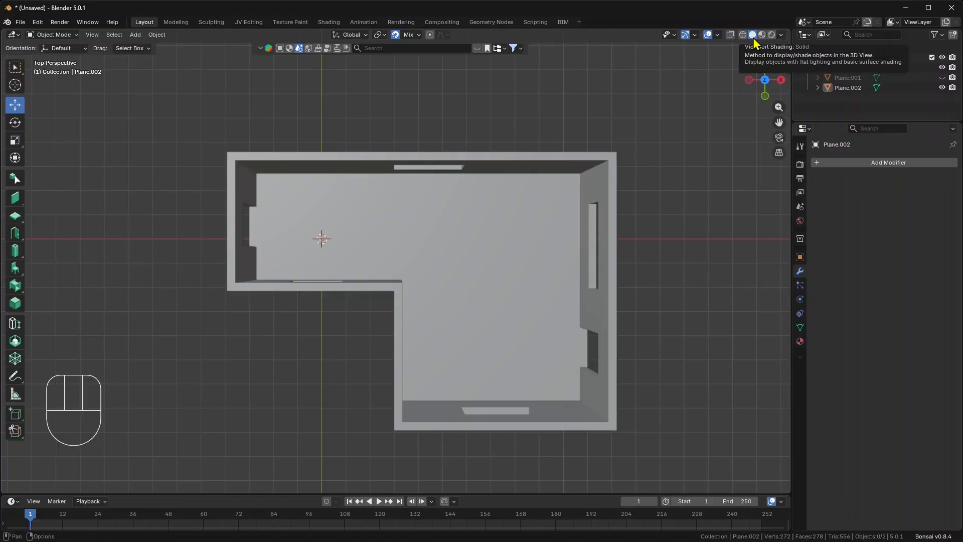
click(782, 35)
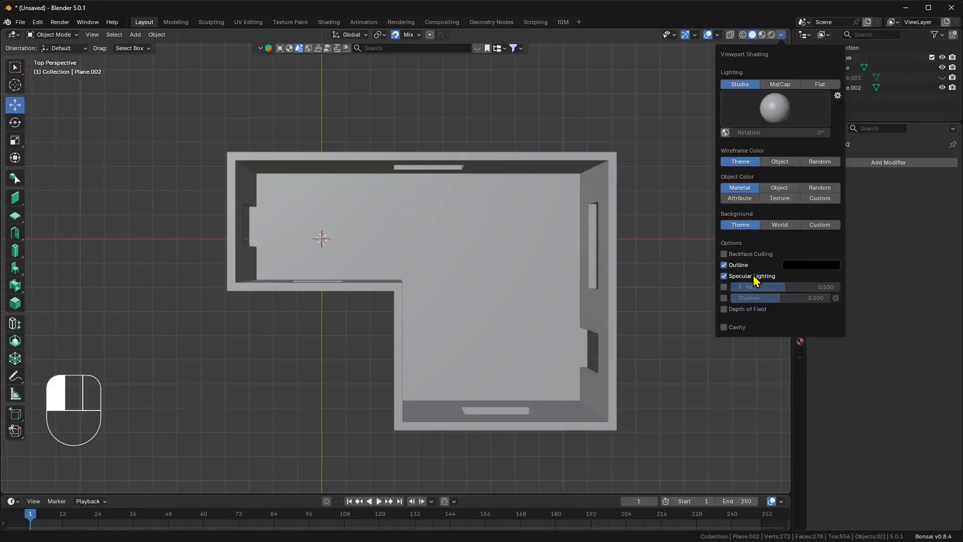
click(724, 298)
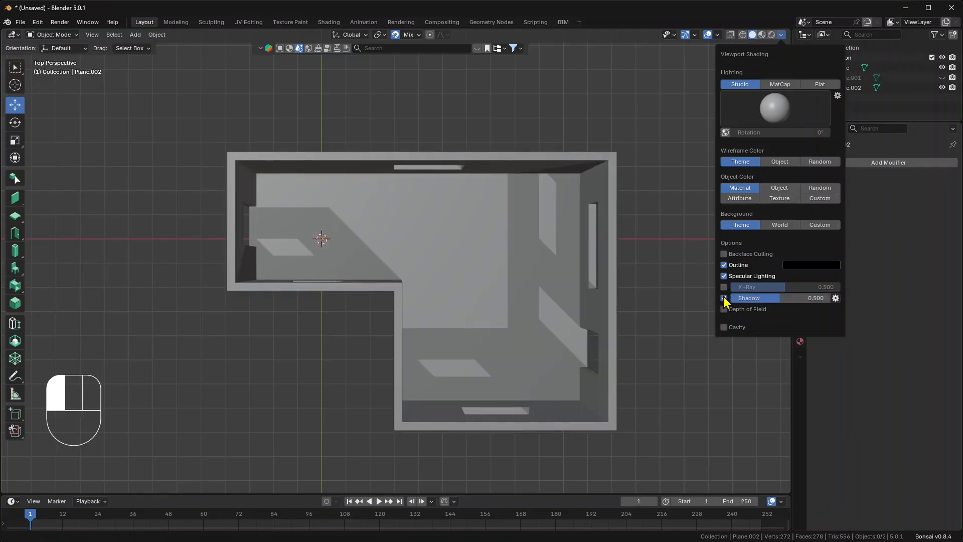
click(724, 287)
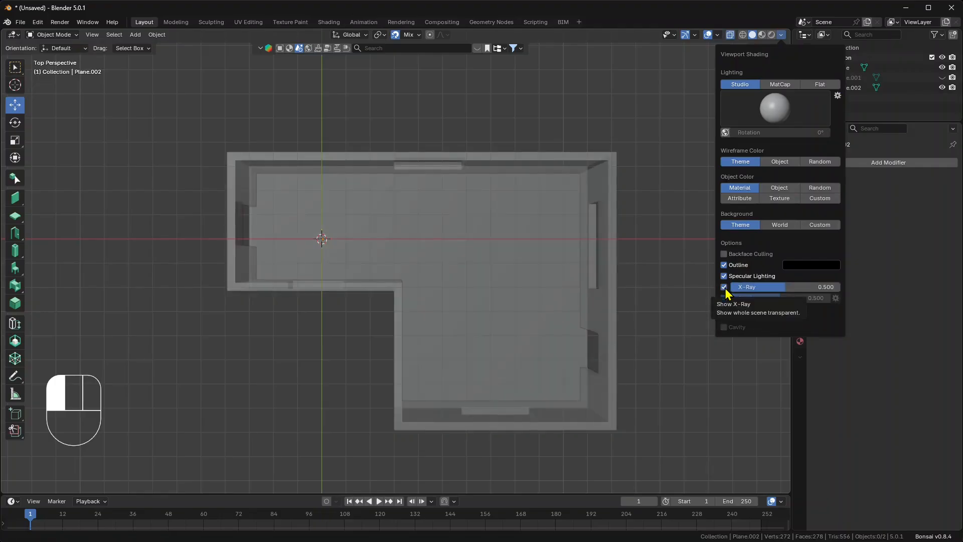
click(724, 287)
Set the viewport shadow strength to 0.415 and adjust the light direction to shorten the shadows inside the building
mouse_move(781, 298)
mouse_down()
mouse_move(748, 298)
mouse_move(773, 298)
mouse_up()
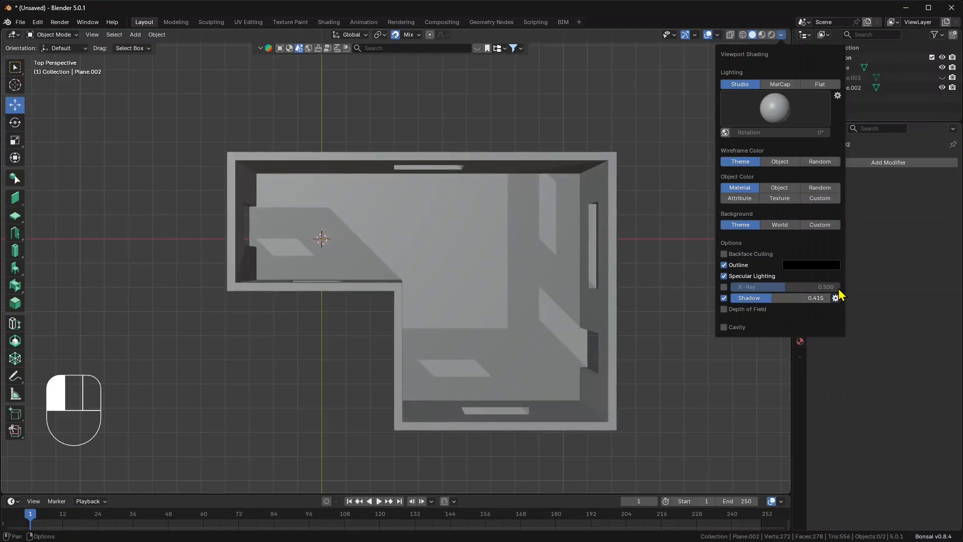
click(836, 301)
drag(853, 323, 834, 307)
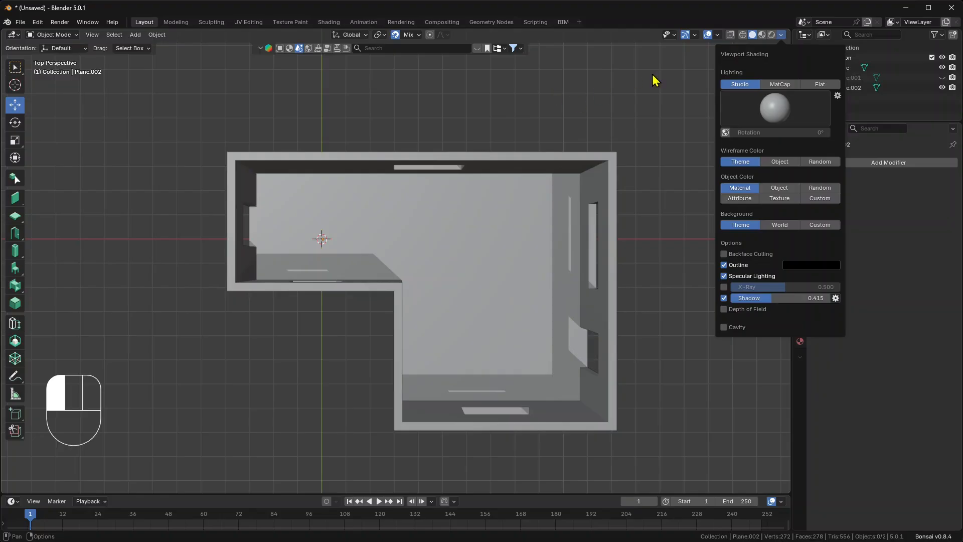
click(674, 92)
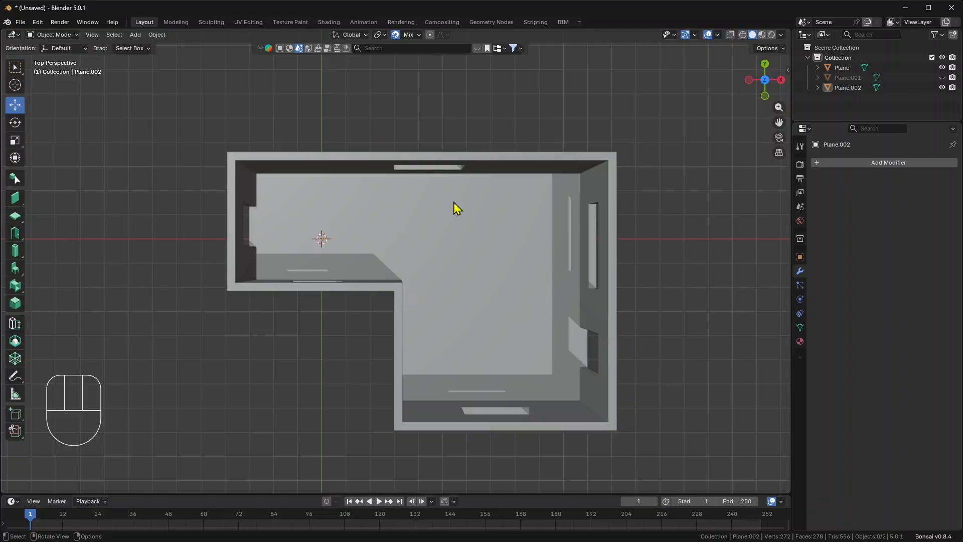
Add a 2 m cube and move it -5 m along X, outside the short end wall with the door
middle_drag(424, 339, 474, 278)
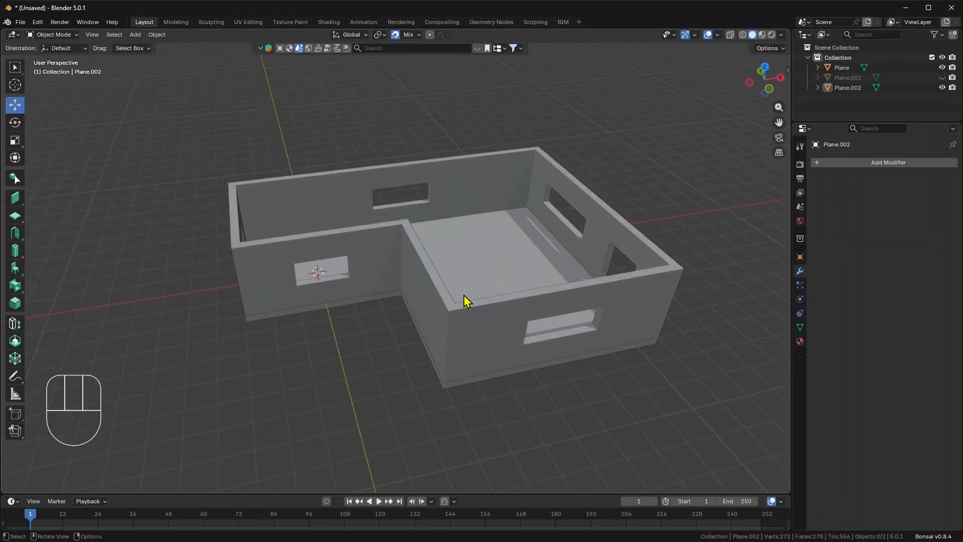
click(764, 66)
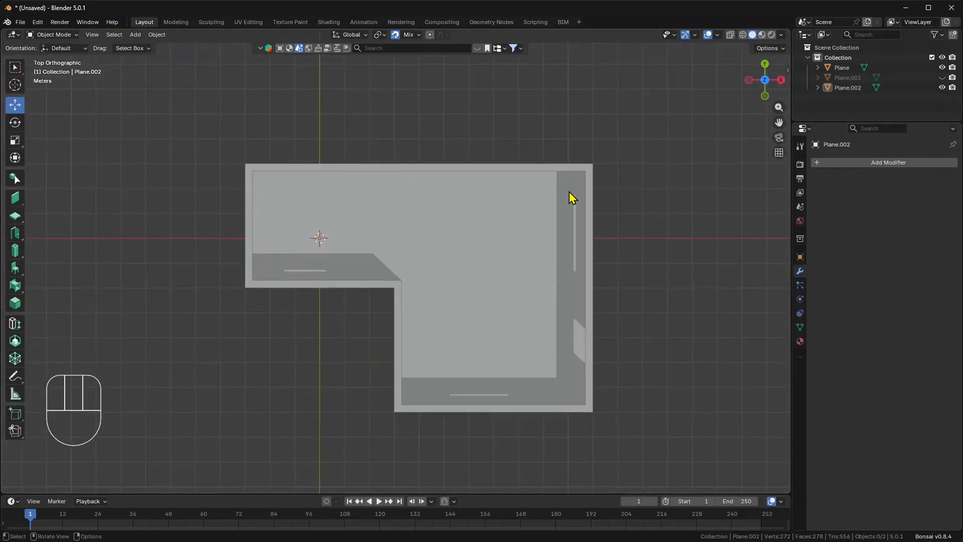
click(137, 35)
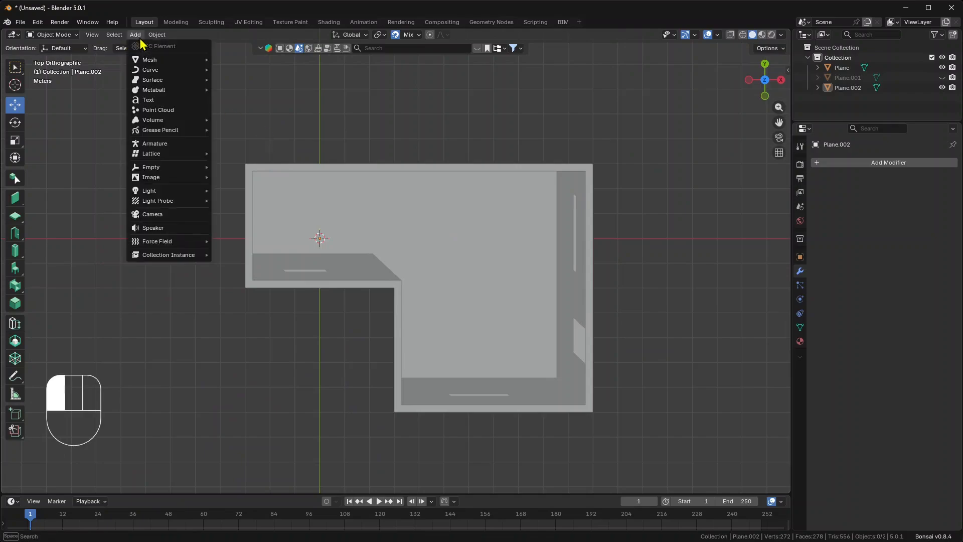
mouse_move(148, 60)
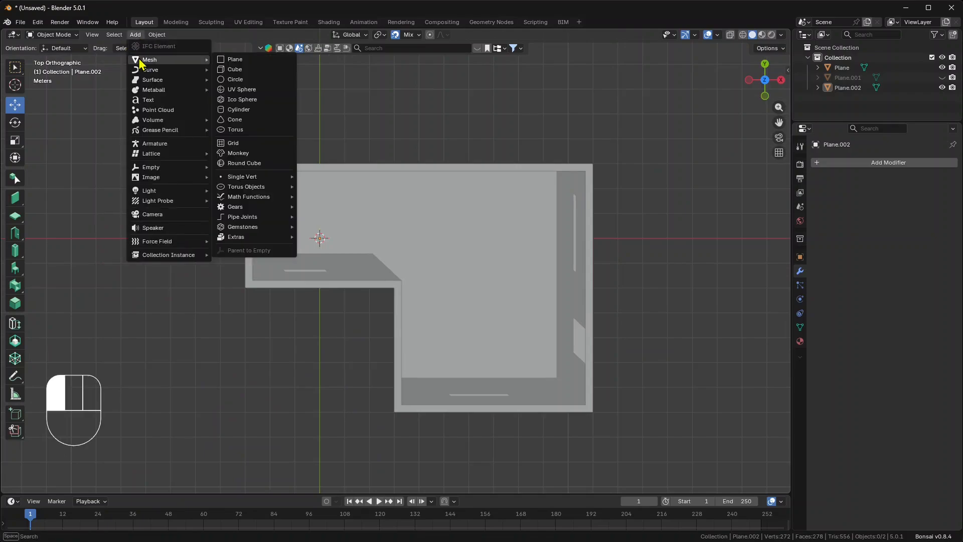
click(233, 73)
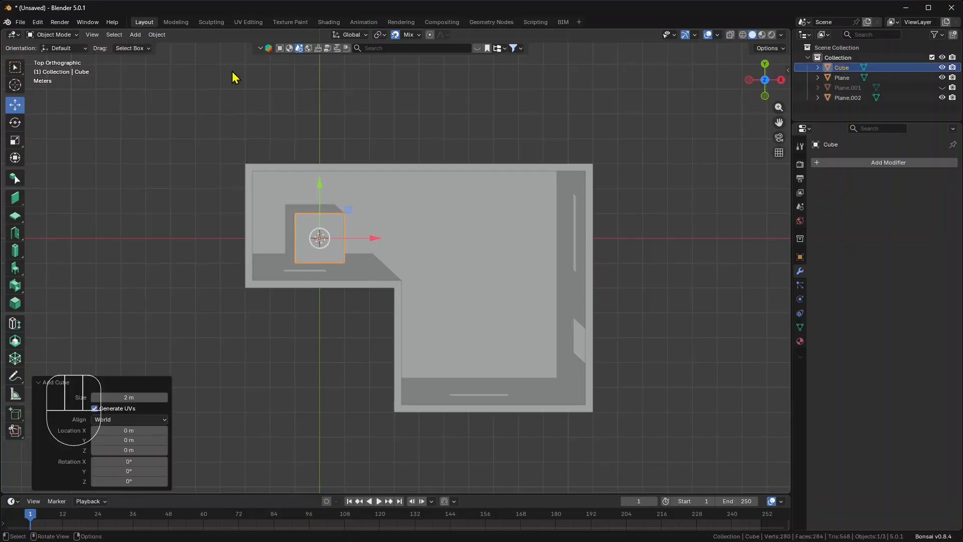
drag(361, 243, 201, 238)
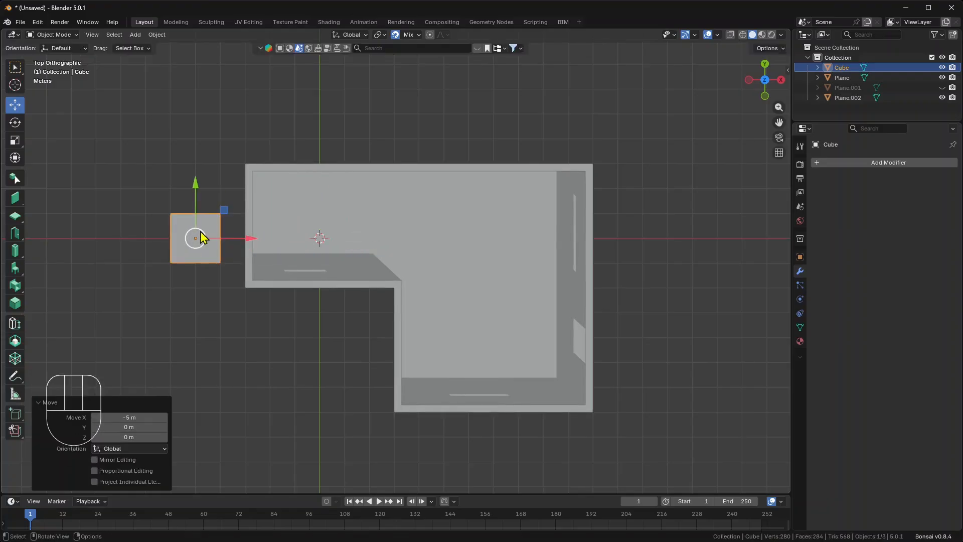
Edit the cube's mesh and stretch its -Y face past the far end of the L-shaped building
click(53, 40)
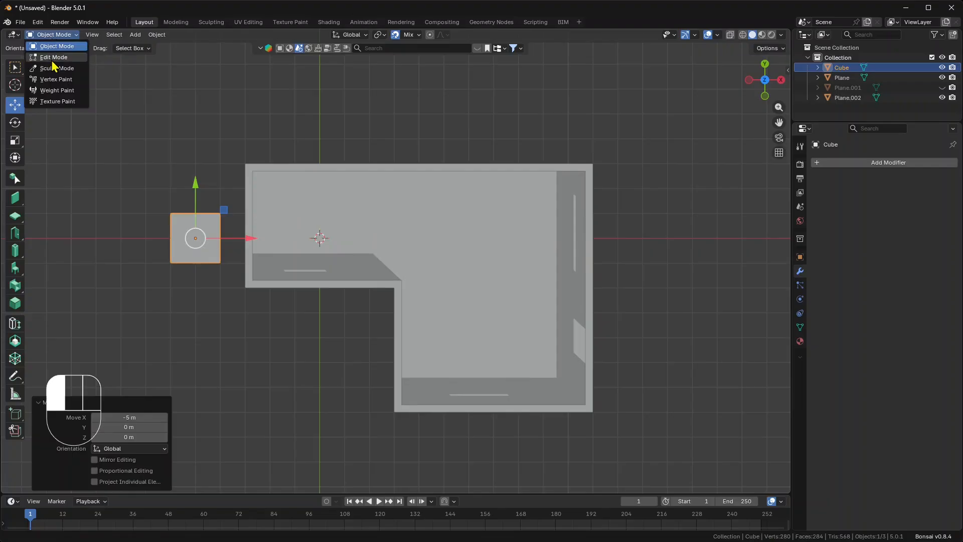
click(56, 52)
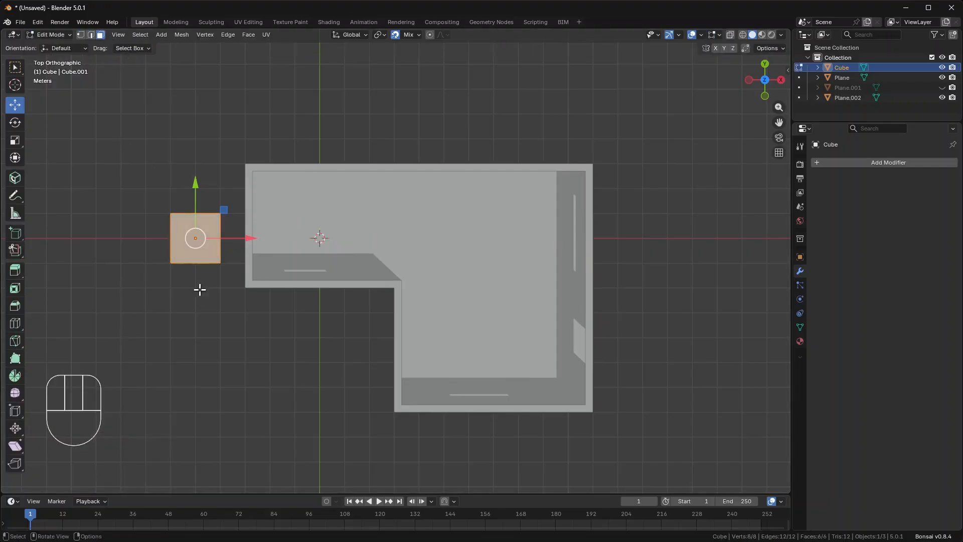
middle_drag(200, 286, 255, 338)
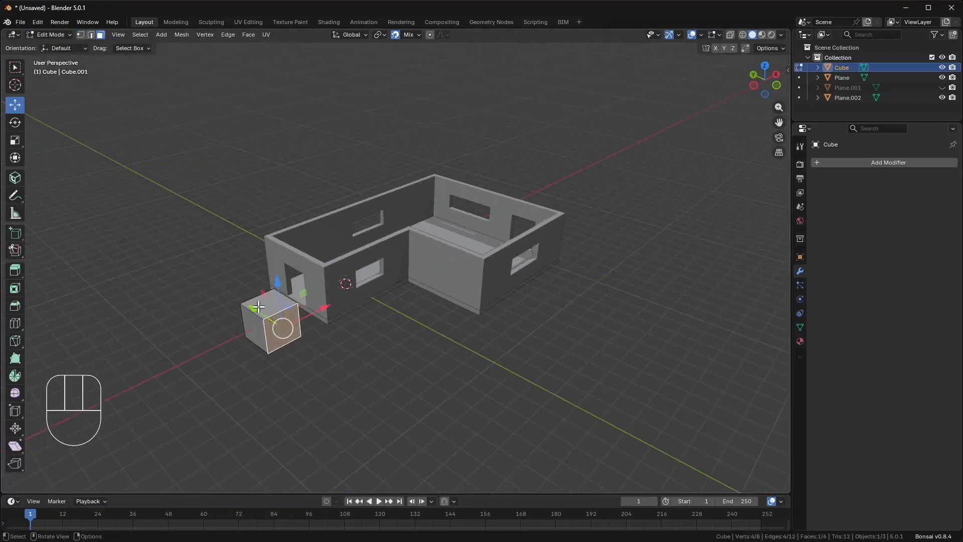
key(e)
click(440, 398)
middle_drag(441, 399, 245, 326)
Stretch the cube's +X and +Y faces until its footprint extends beyond the building on all sides
click(261, 271)
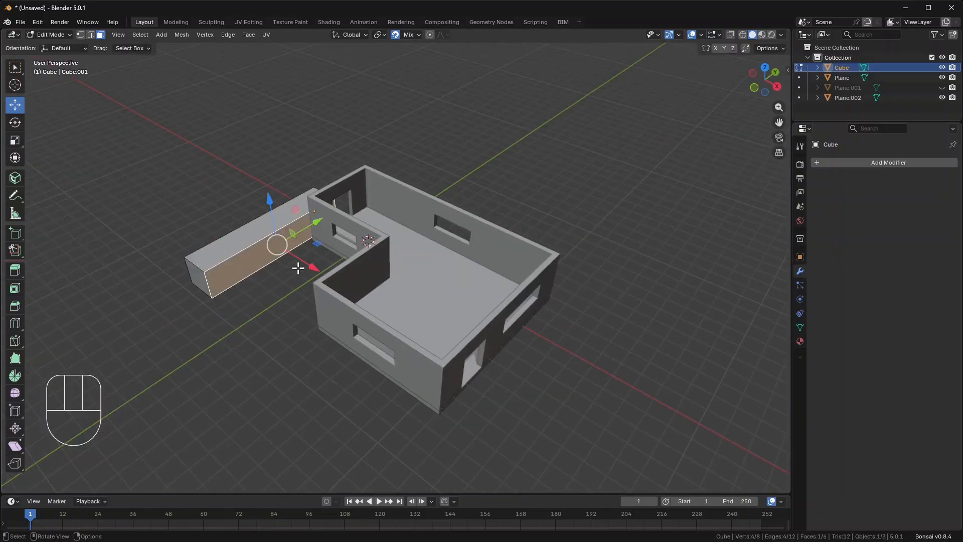
middle_drag(298, 269, 295, 338)
click(296, 344)
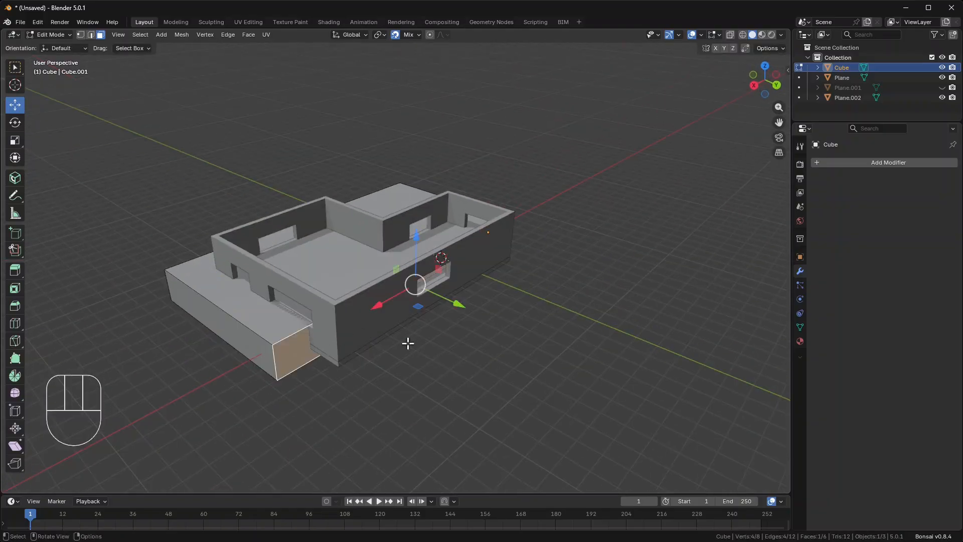
key(g)
click(507, 326)
Raise the cube's top face 5 m along Z and return to Object Mode
click(476, 275)
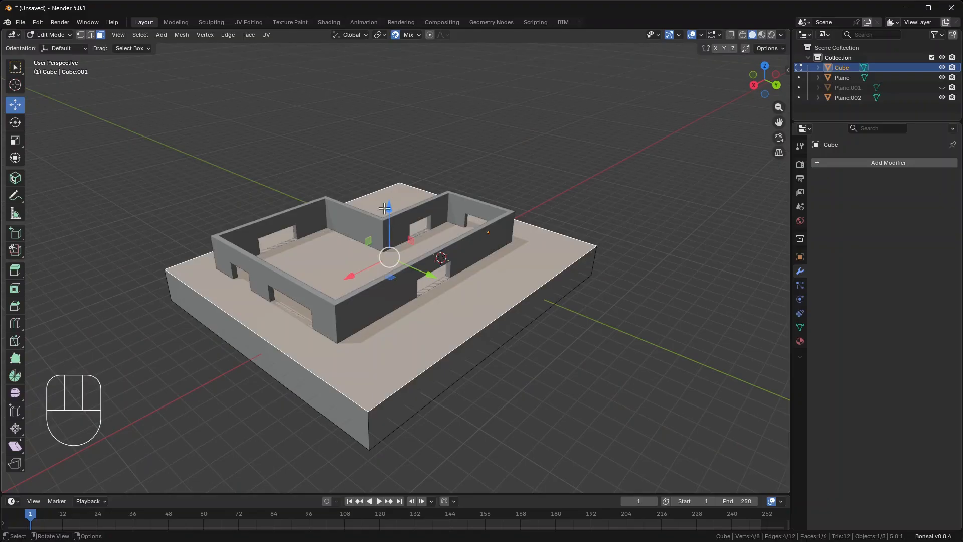
drag(385, 207, 383, 167)
click(51, 34)
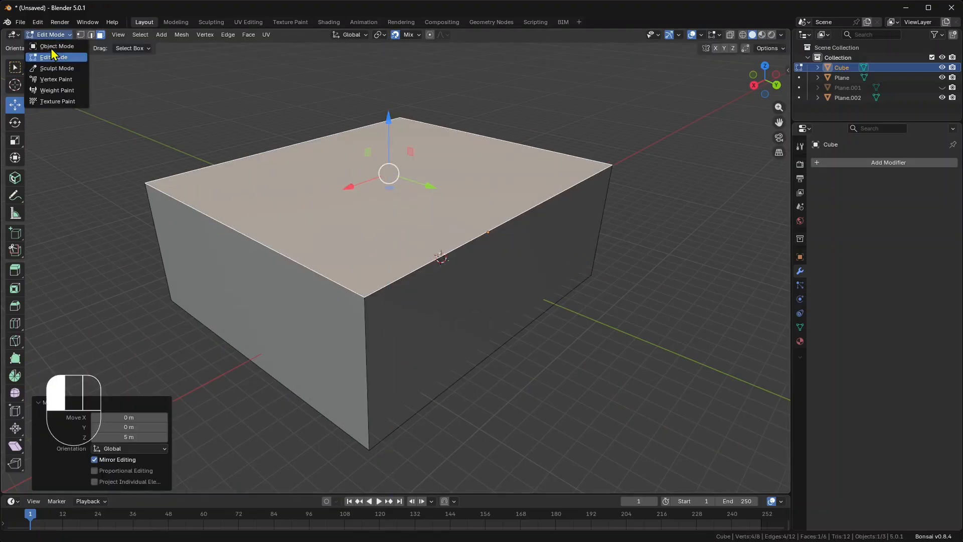
click(54, 47)
In front view, move the large cube up 3 m along Z, then down 0.45421 m so its base crosses the walls
middle_drag(251, 261, 397, 247)
click(762, 83)
scroll(362, 320, up, 2)
shift+middle_drag(280, 328, 323, 333)
drag(239, 237, 245, 209)
scroll(307, 256, up, 1)
scroll(411, 209, up, 2)
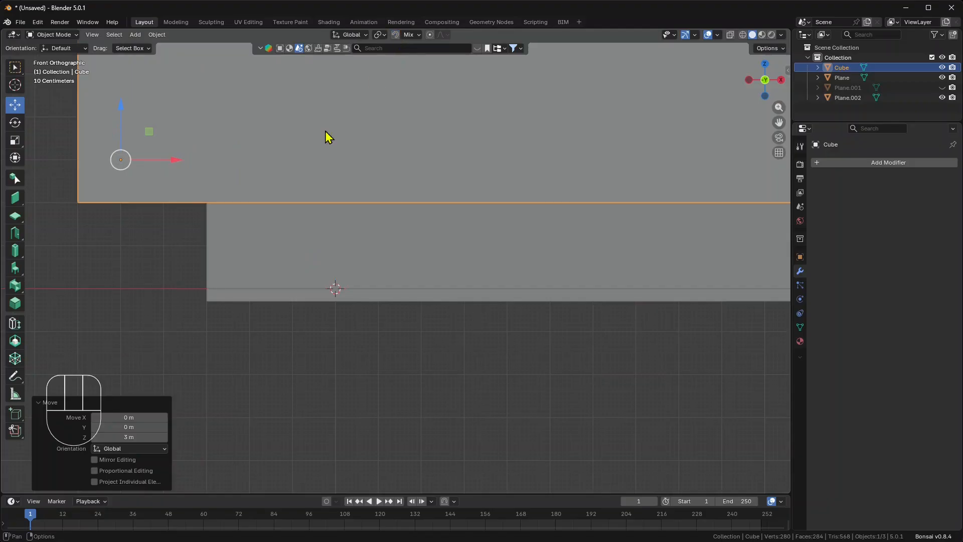
scroll(237, 301, down, 2)
drag(236, 165, 241, 174)
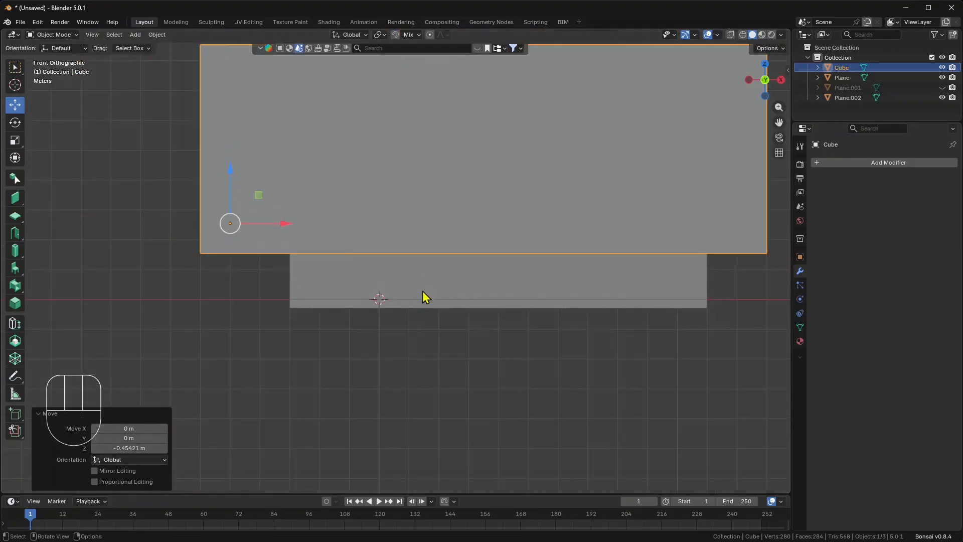
Select the large cube together with the walls, keeping the walls as the active object, and expand the available Boolean operations
middle_drag(424, 297, 490, 311)
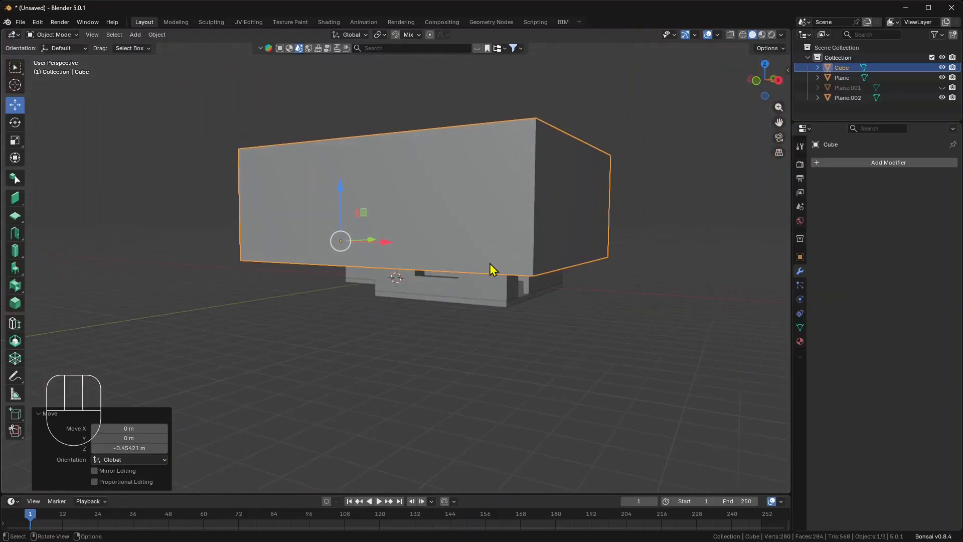
click(482, 301)
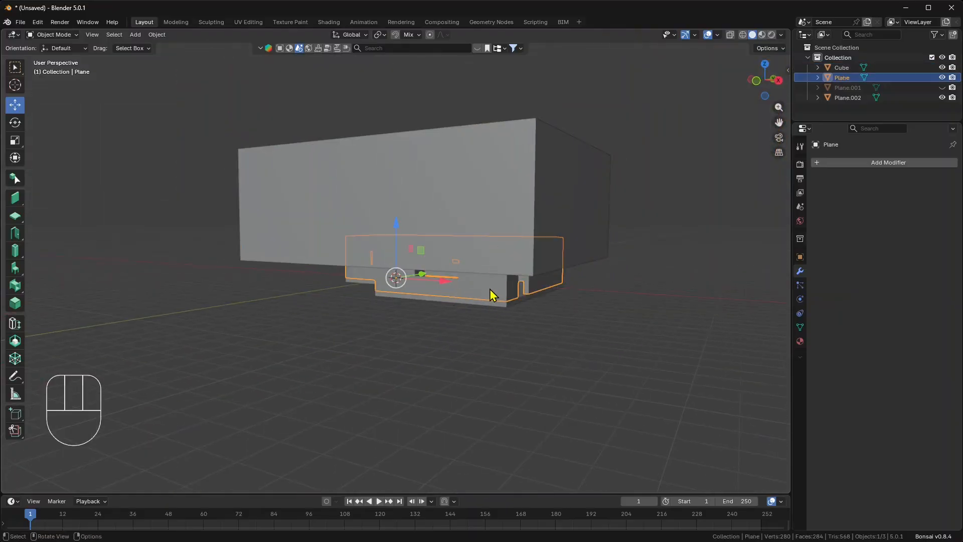
shift+click(483, 216)
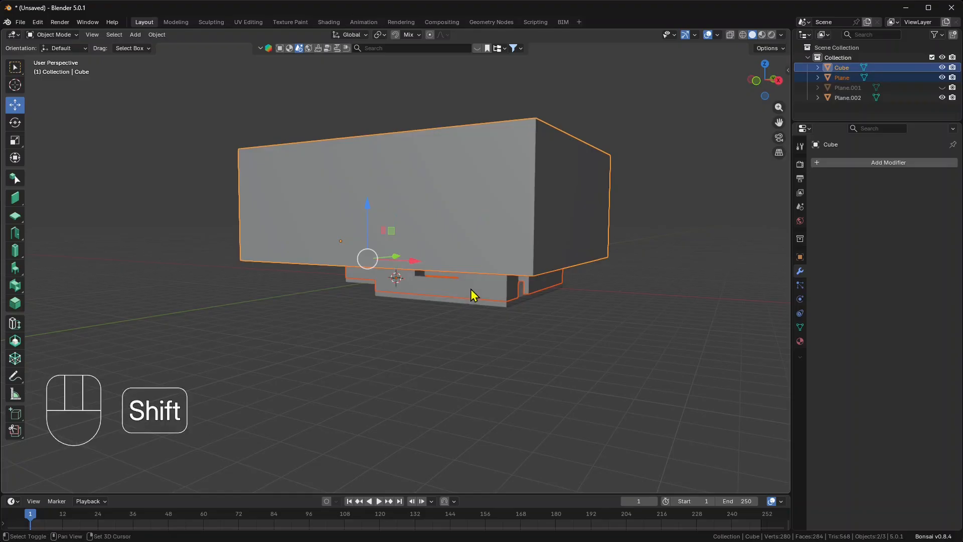
shift+click(355, 280)
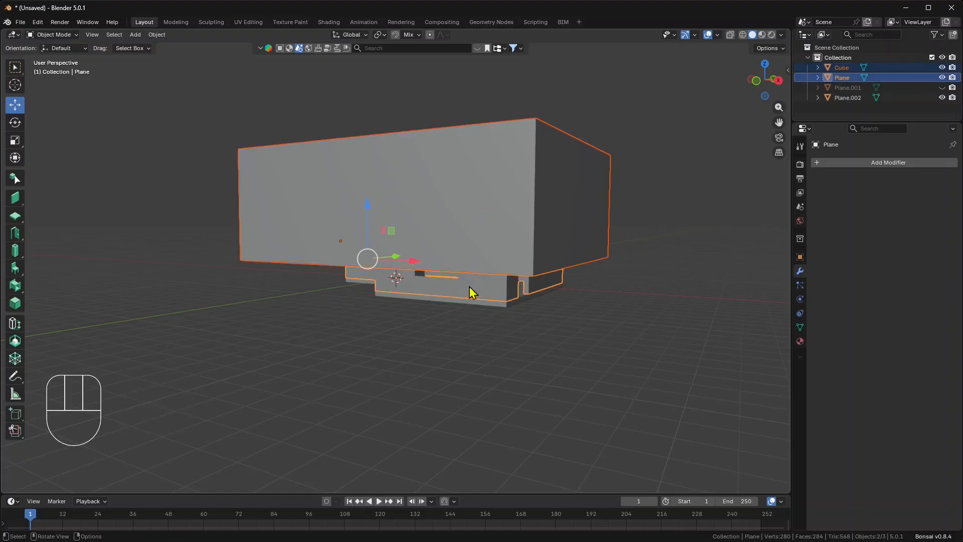
middle_drag(576, 345, 386, 301)
middle_drag(489, 254, 469, 200)
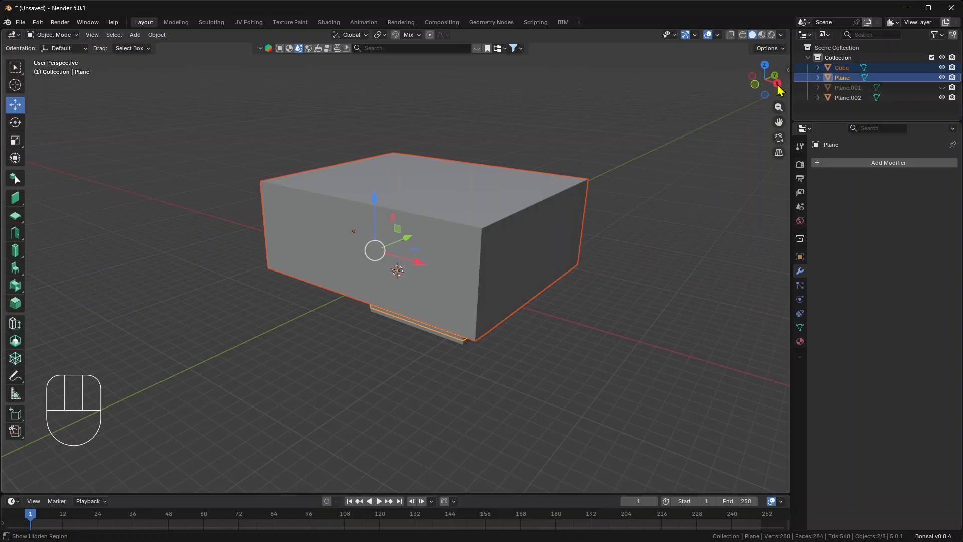
key(n)
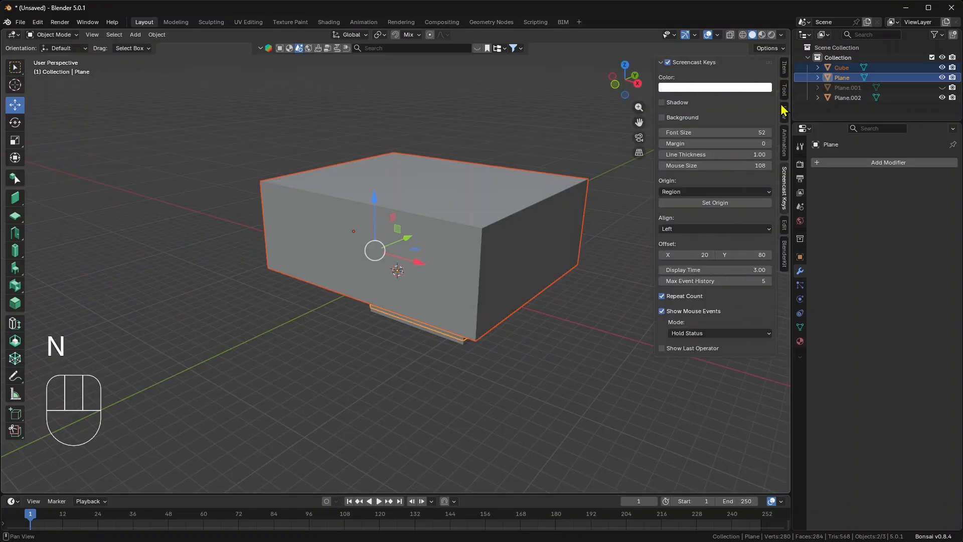
click(785, 228)
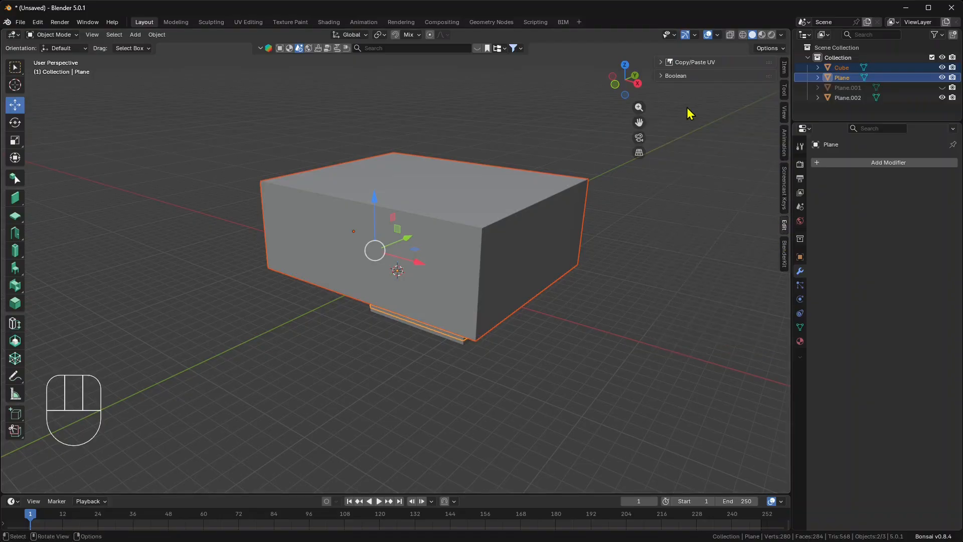
click(663, 77)
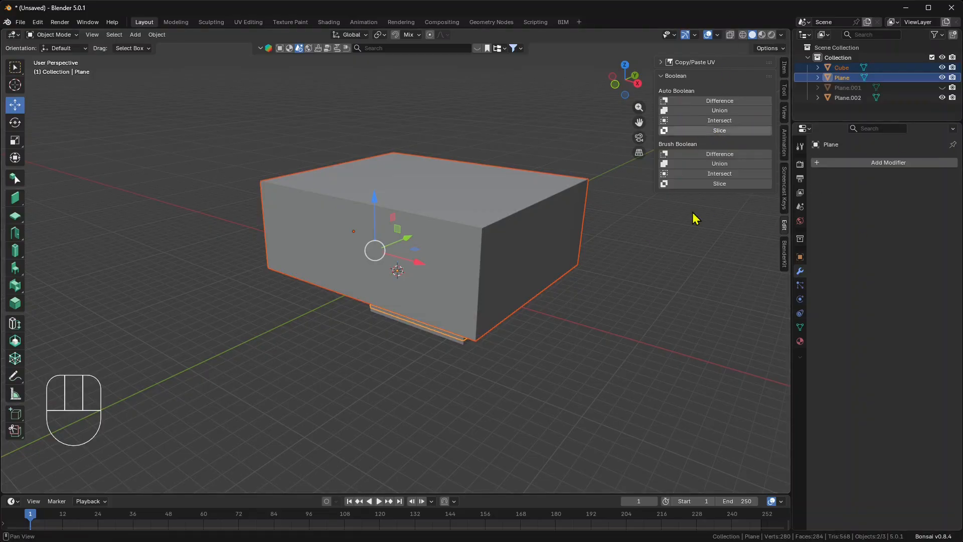
Try an Auto Boolean Slice of the walls with the cube and lift the upper wall piece along Z
click(719, 131)
middle_drag(442, 306, 454, 315)
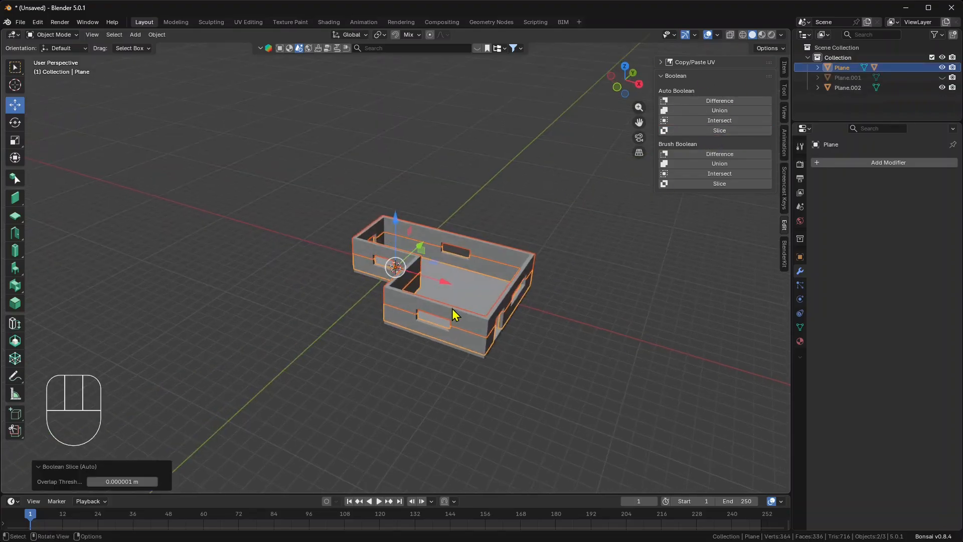
scroll(371, 307, up, 4)
middle_drag(473, 359, 477, 342)
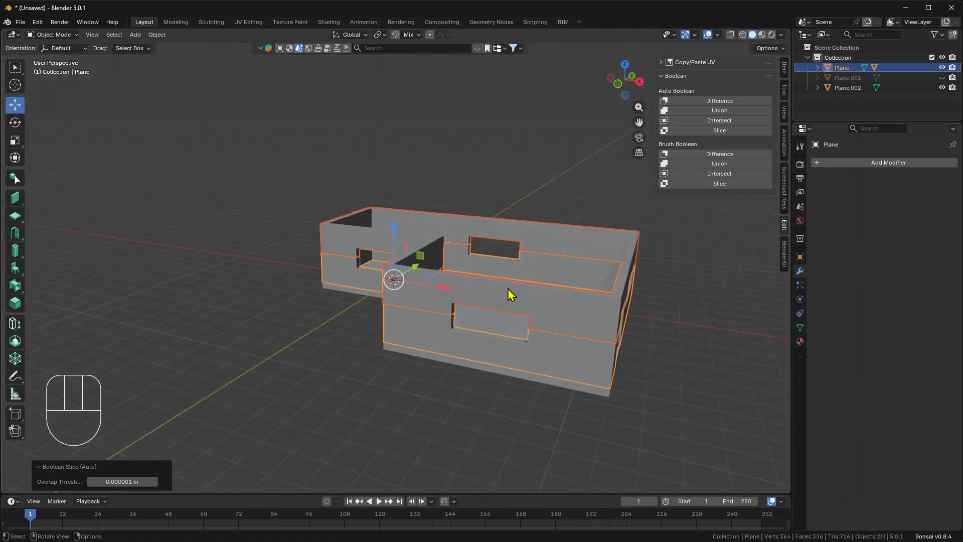
click(527, 296)
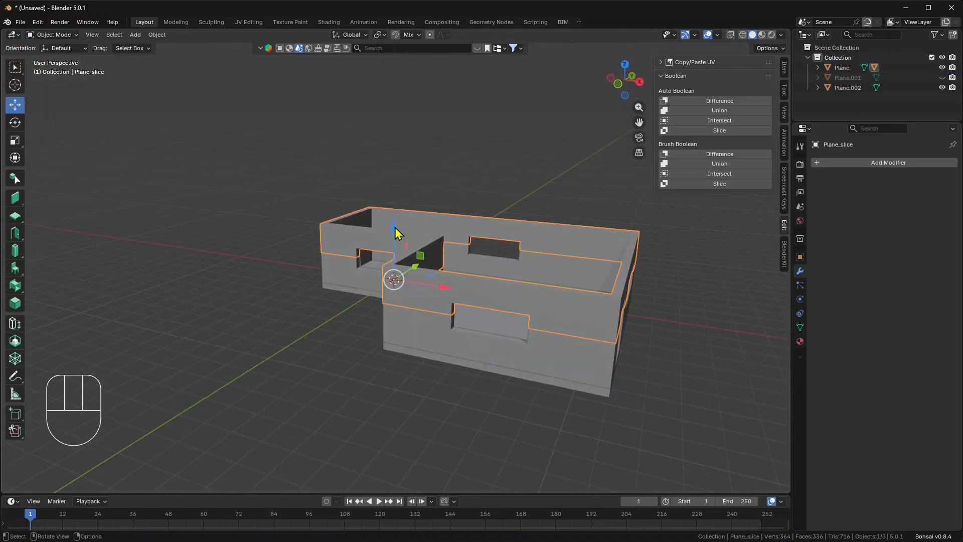
drag(394, 227, 396, 166)
click(436, 312)
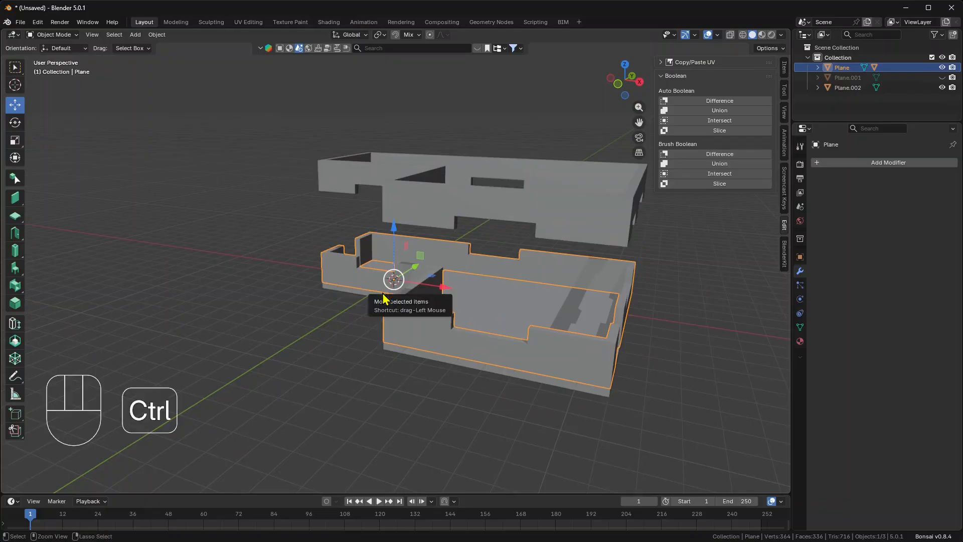
Undo the lift of the upper wall piece and the Auto Boolean Slice
key(ctrl+z)
key(ctrl+z)
key(ctrl+z)
key(ctrl+z)
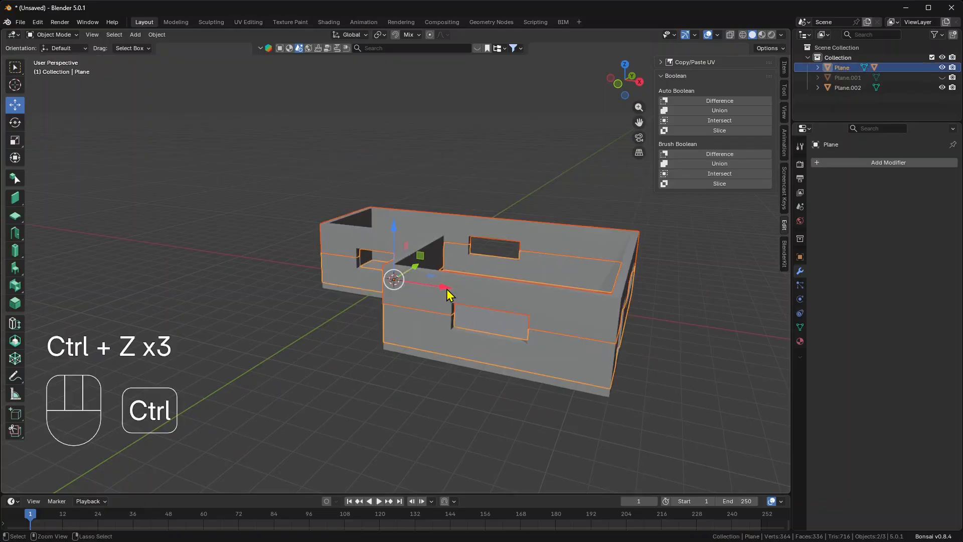
Slice the walls with the large cube using the Brush Boolean Slice operation
middle_drag(449, 290, 526, 285)
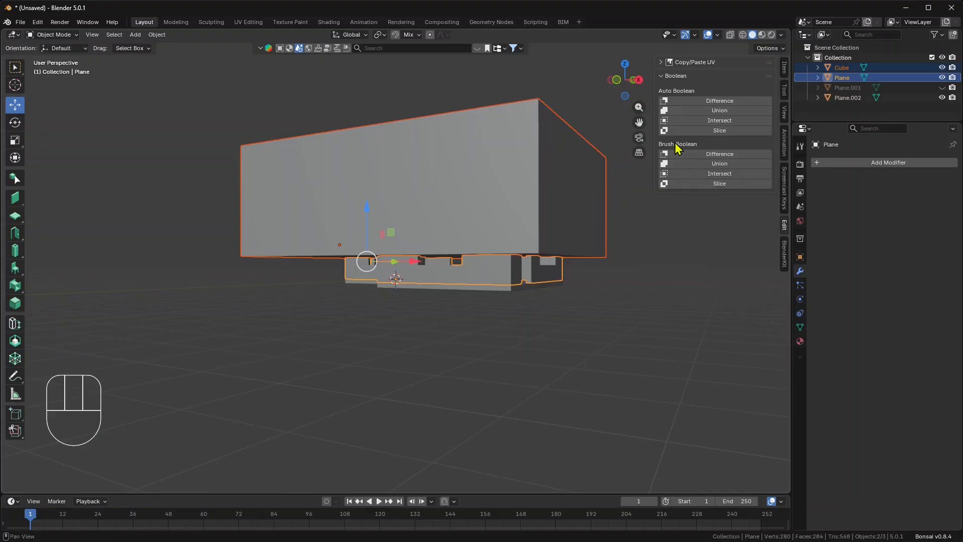
click(719, 184)
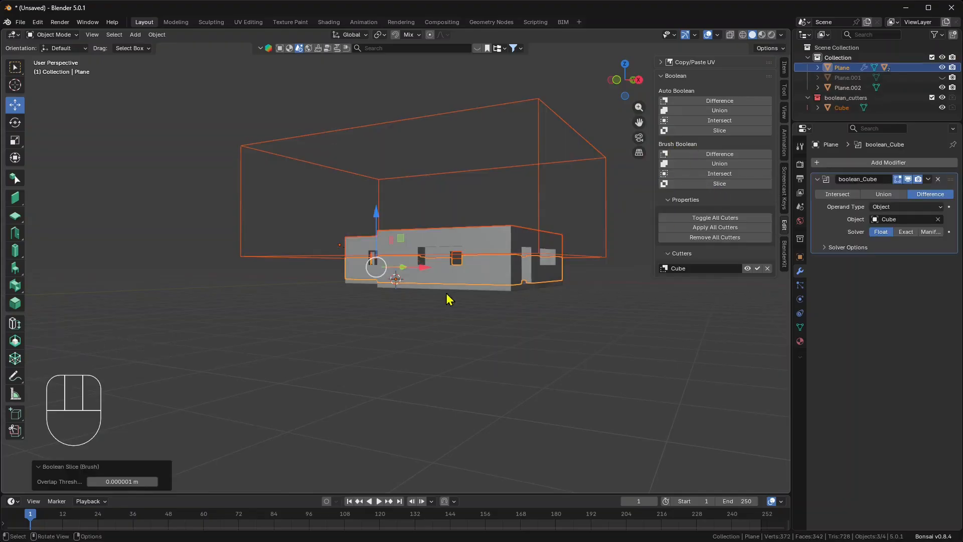
mouse_move(449, 297)
middle_down()
mouse_move(456, 275)
mouse_move(445, 322)
mouse_move(399, 297)
mouse_move(464, 233)
middle_up()
Lower the cube cutter 0.25239 m along Z and inspect the cut line around the building's openings
click(464, 233)
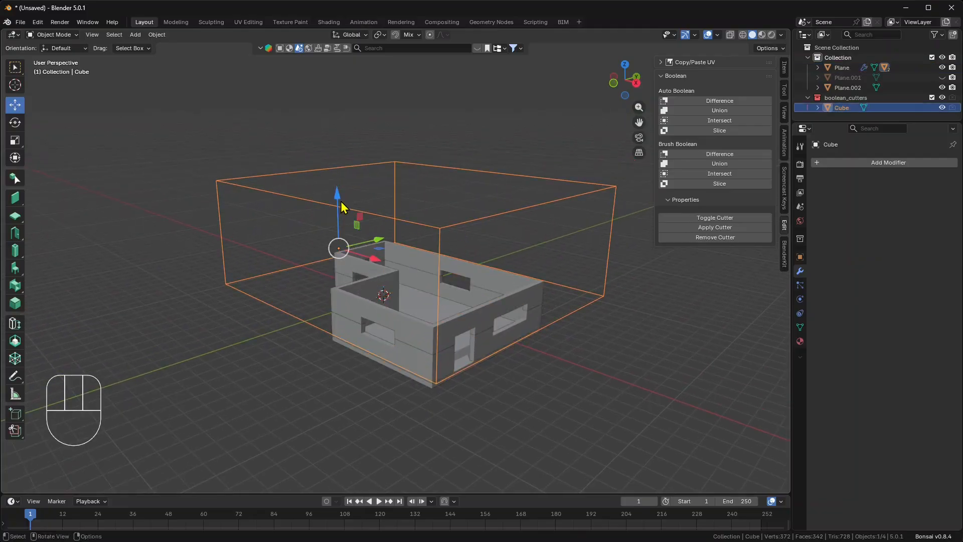
drag(342, 206, 344, 206)
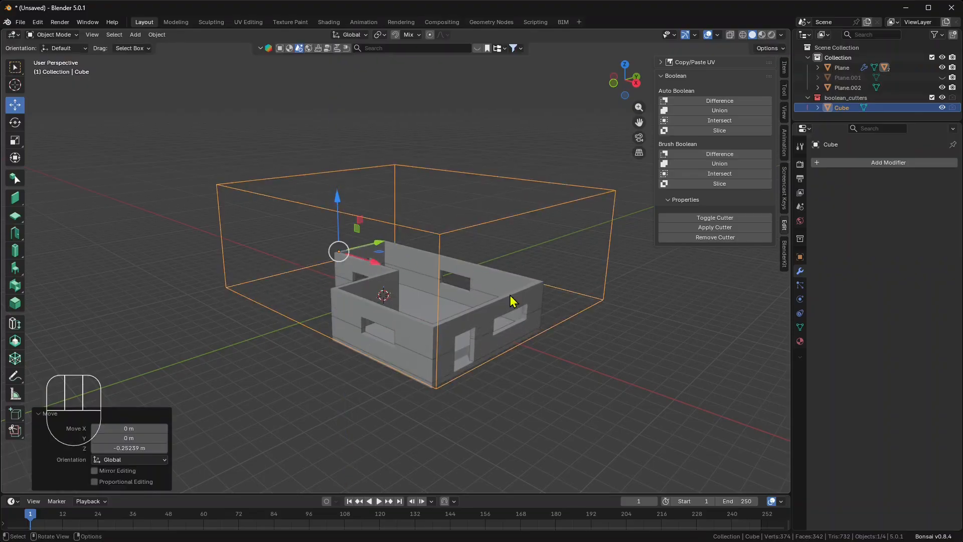
middle_drag(462, 338, 382, 348)
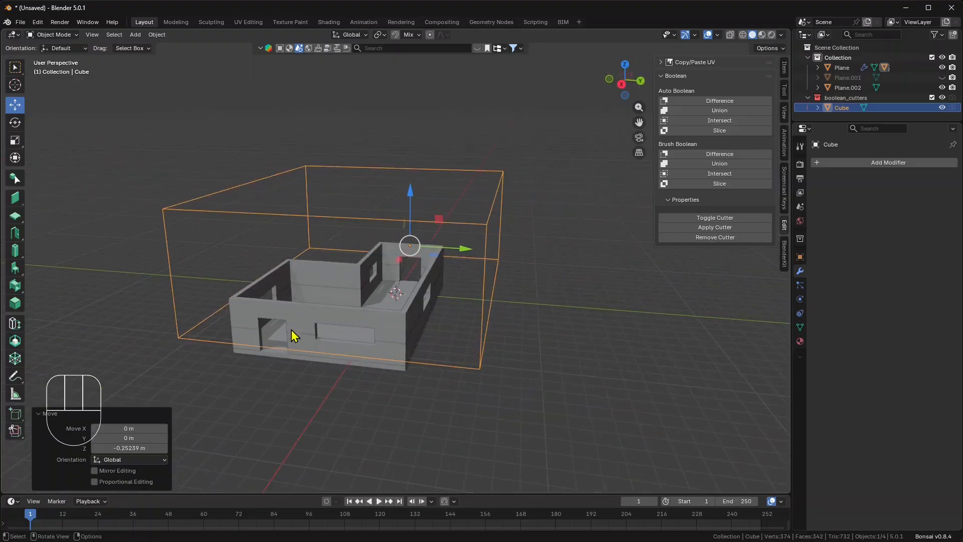
middle_drag(233, 349, 304, 345)
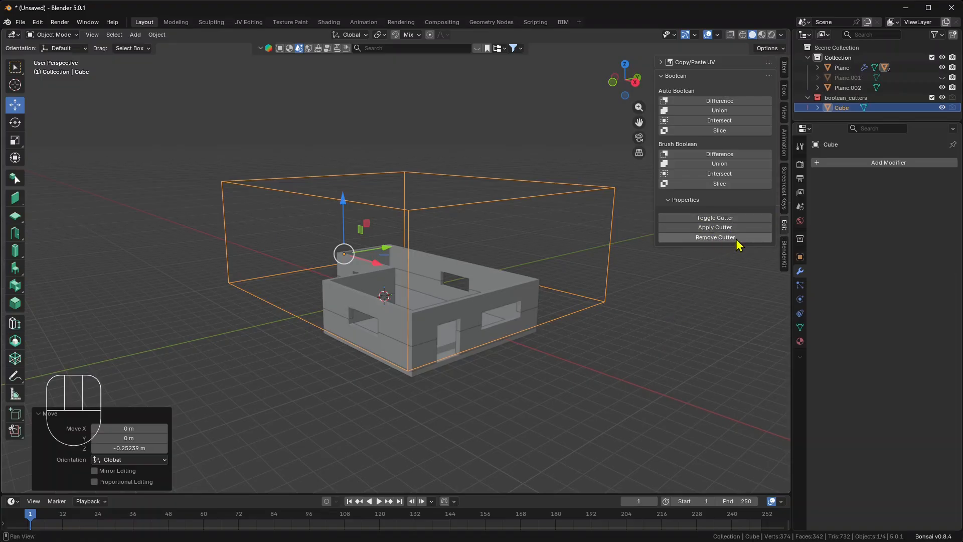
Set the lower wall piece's boolean_Cube modifier to the Difference operation with the Manifold solver
click(533, 321)
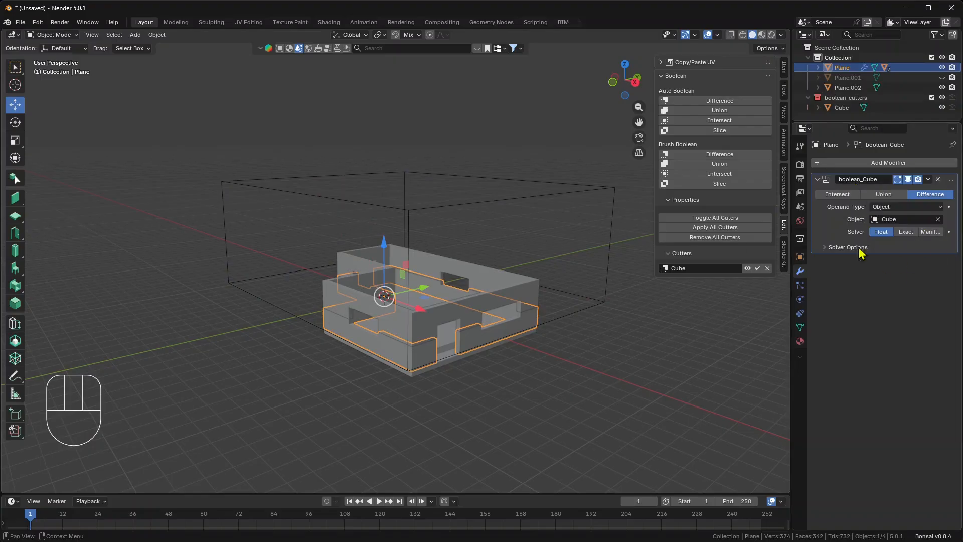
click(838, 195)
click(893, 195)
click(929, 195)
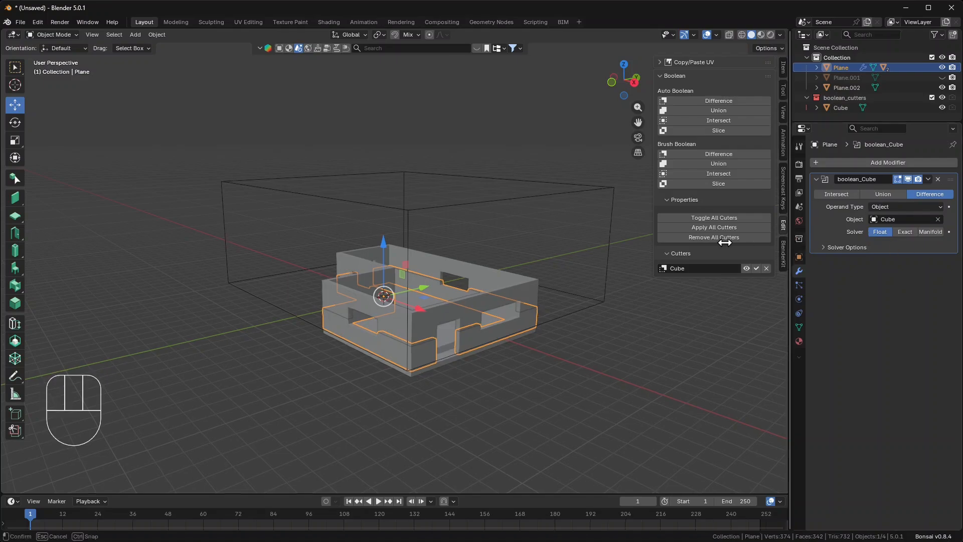
drag(793, 238, 722, 238)
click(885, 233)
click(925, 232)
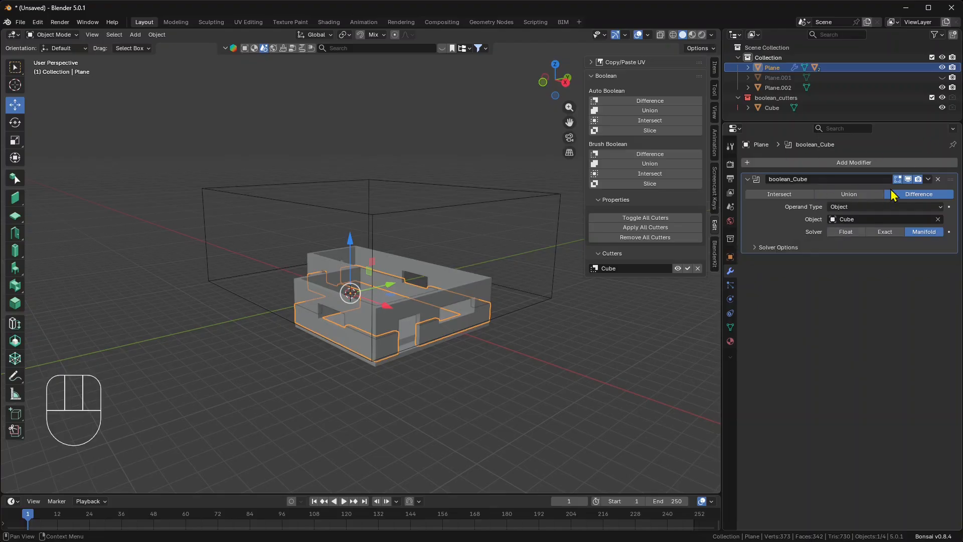
middle_drag(491, 360, 502, 357)
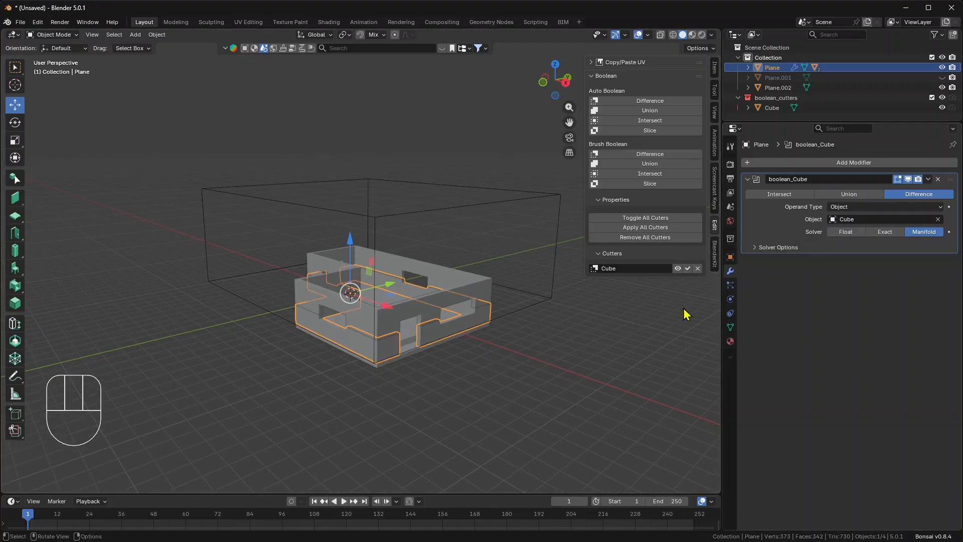
Apply the boolean_Cube modifier on the lower wall piece
click(928, 179)
click(883, 192)
middle_drag(577, 301, 549, 331)
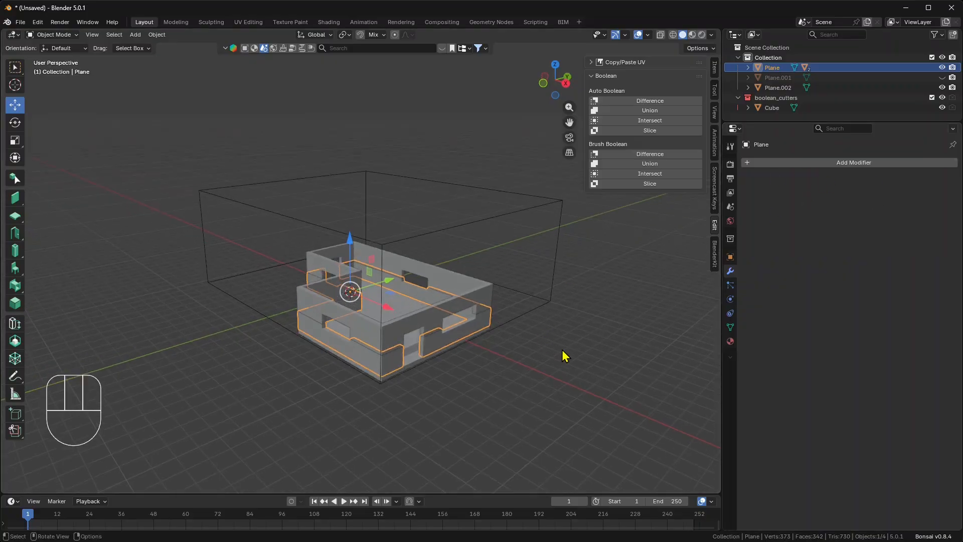
Exclude the boolean_cutters collection containing the cube from the view layer
click(563, 344)
click(552, 303)
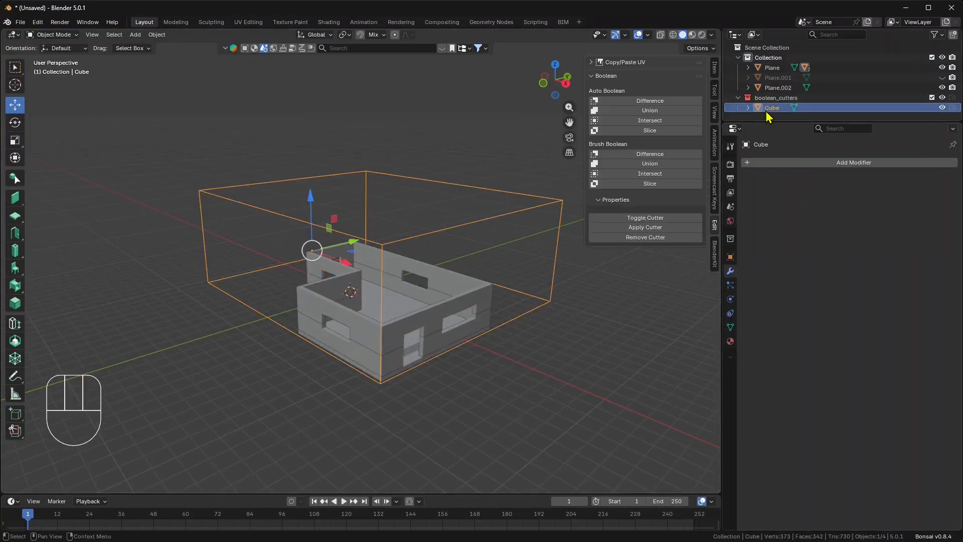
drag(767, 123, 768, 144)
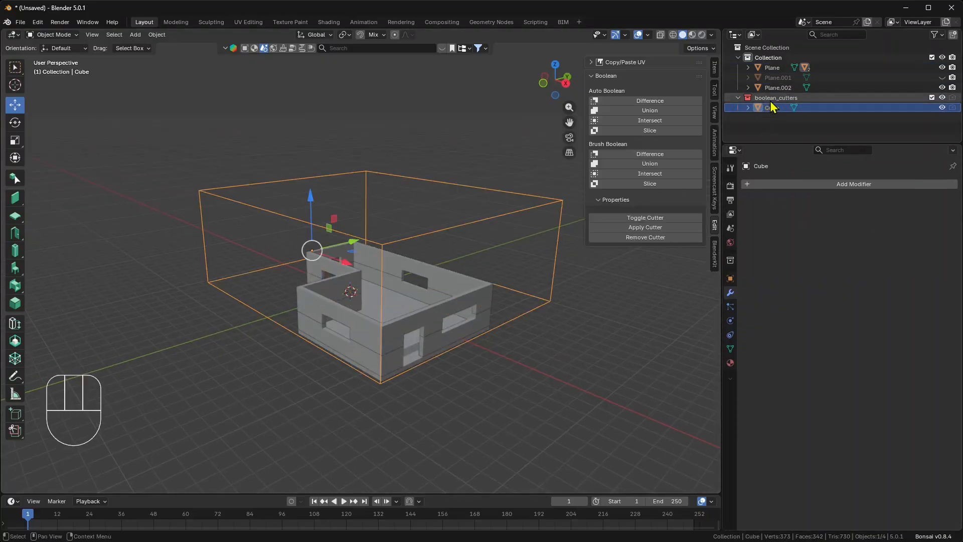
click(934, 97)
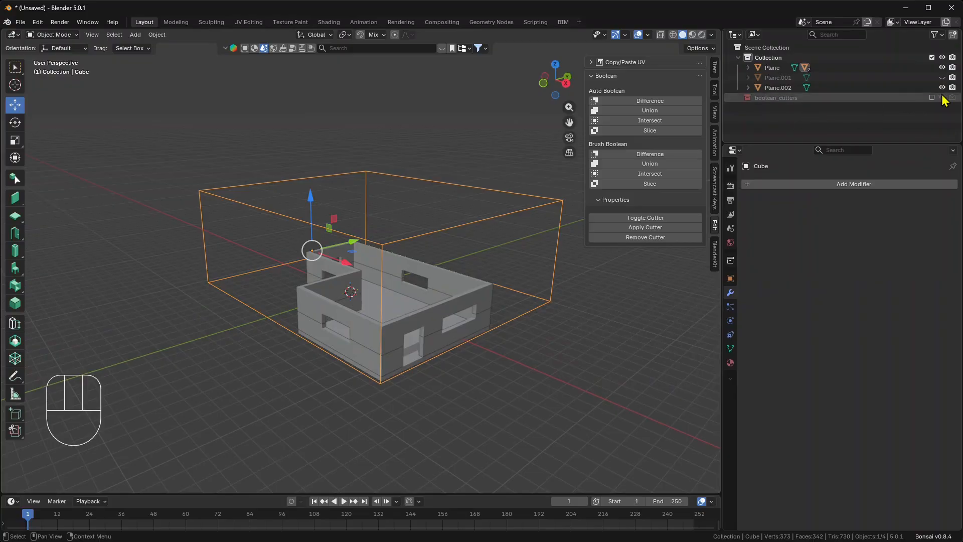
click(934, 99)
click(935, 100)
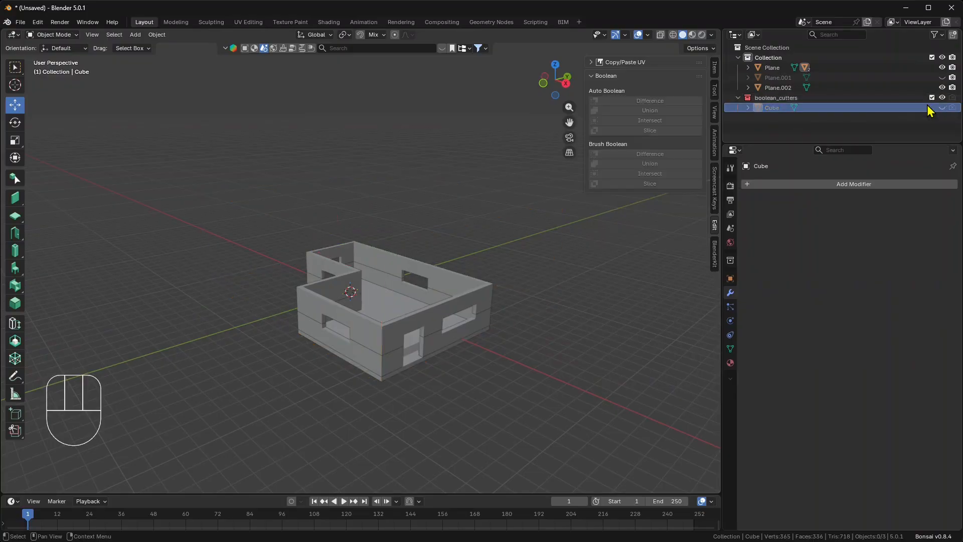
click(935, 101)
Apply the boolean_Cube modifier on the upper wall piece
scroll(464, 378, up, 3)
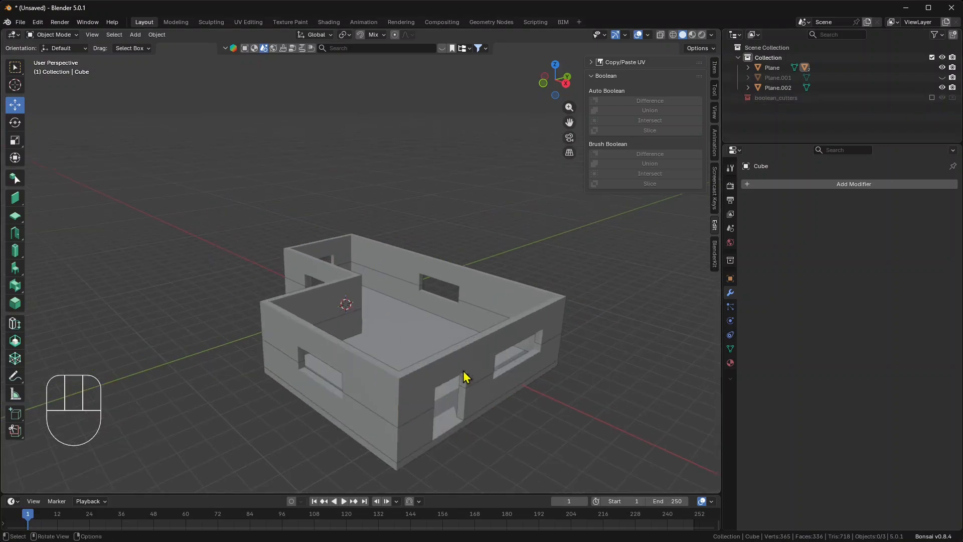
middle_drag(425, 359, 422, 339)
click(437, 233)
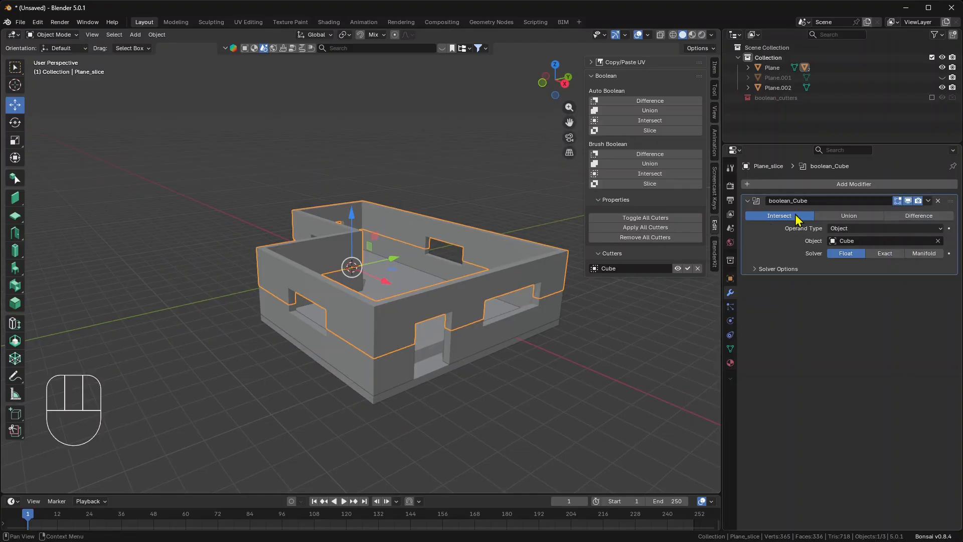
click(928, 201)
click(881, 221)
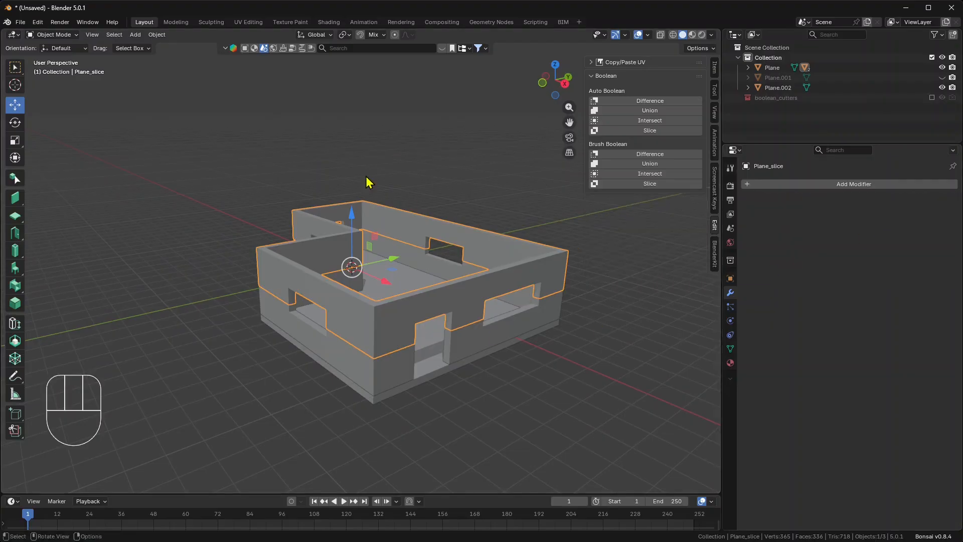
Raise the upper wall piece 6.7394 m along Z and hide it
click(366, 176)
click(434, 305)
drag(352, 227, 365, 76)
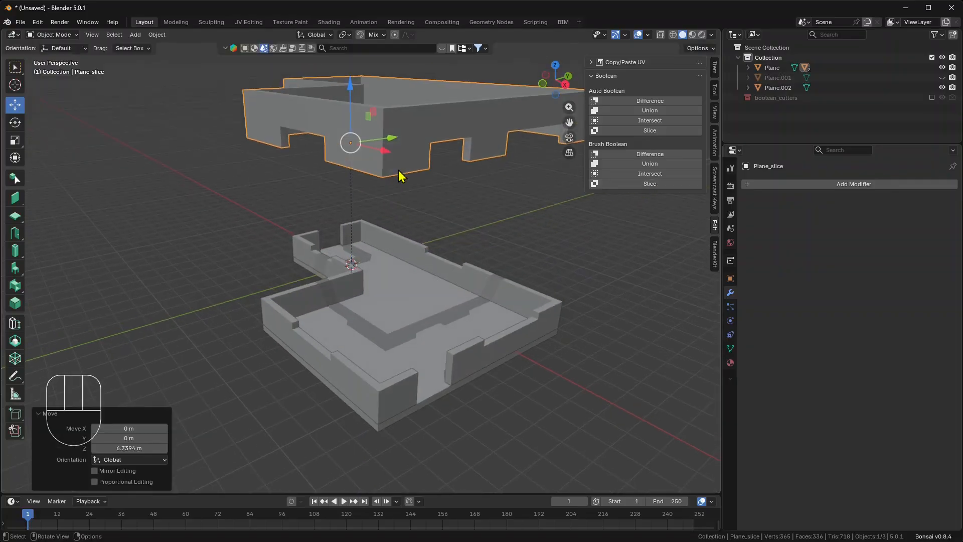
key(h)
Show the cut building in top orthographic view as a plan
middle_drag(359, 181, 417, 354)
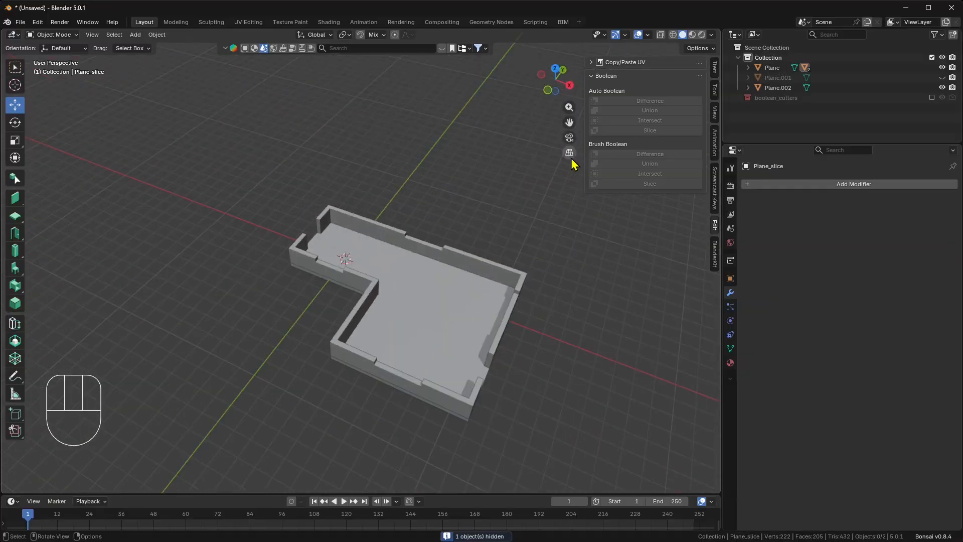
click(570, 153)
click(570, 153)
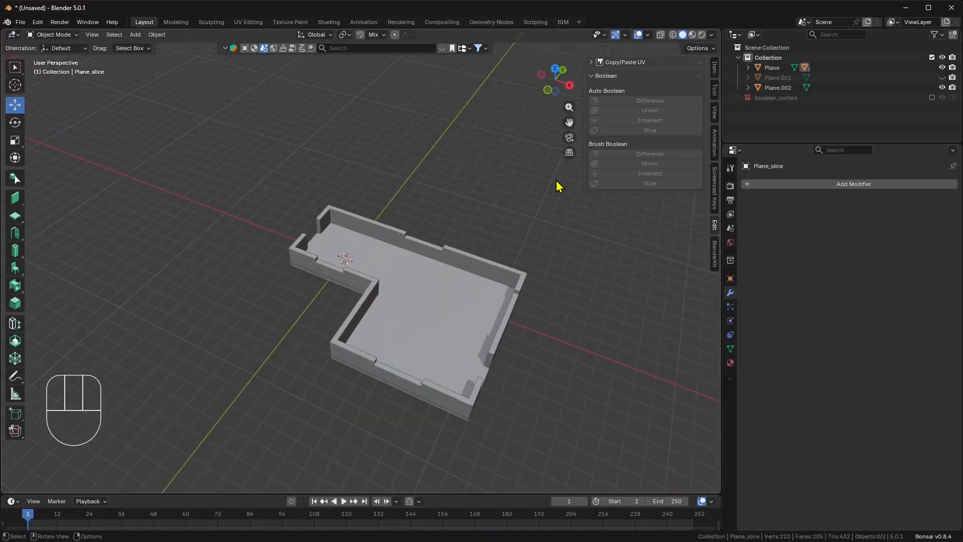
click(552, 70)
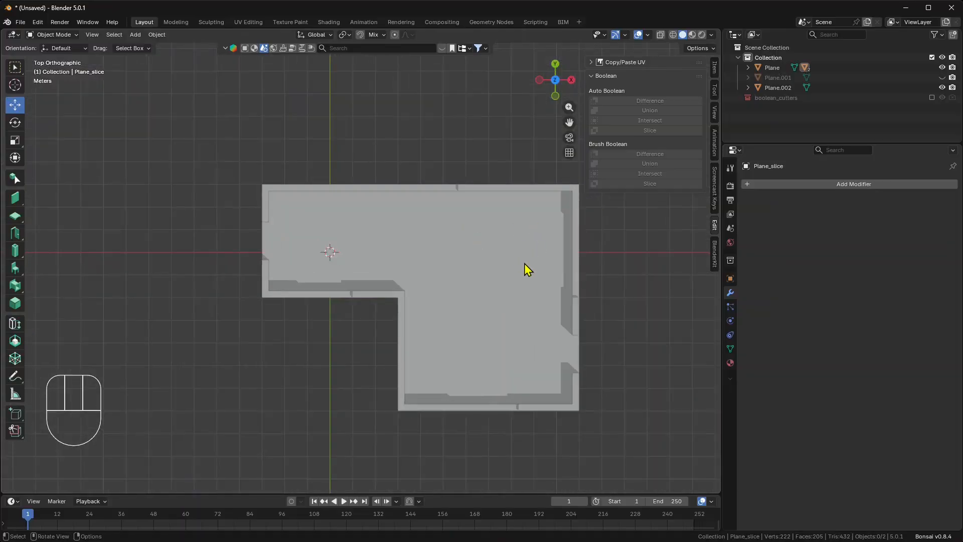
Switch the plan to a perspective view and put the lower cut walls into Edit Mode
shift+middle_drag(525, 263, 482, 264)
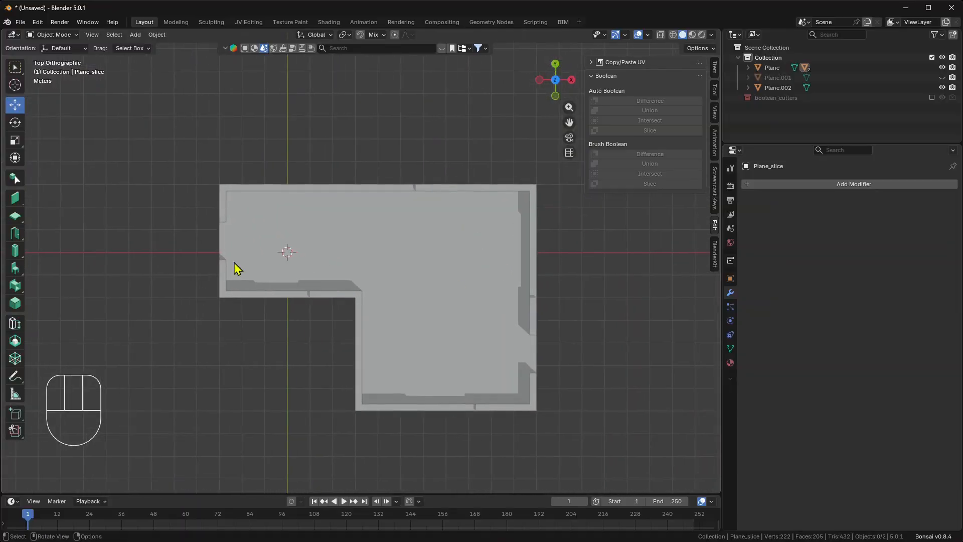
click(570, 154)
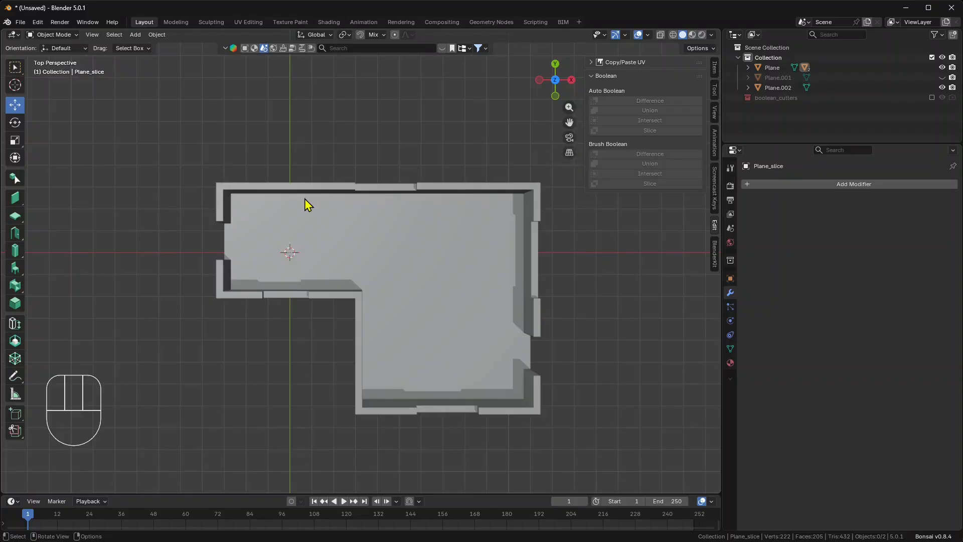
middle_drag(471, 302, 385, 314)
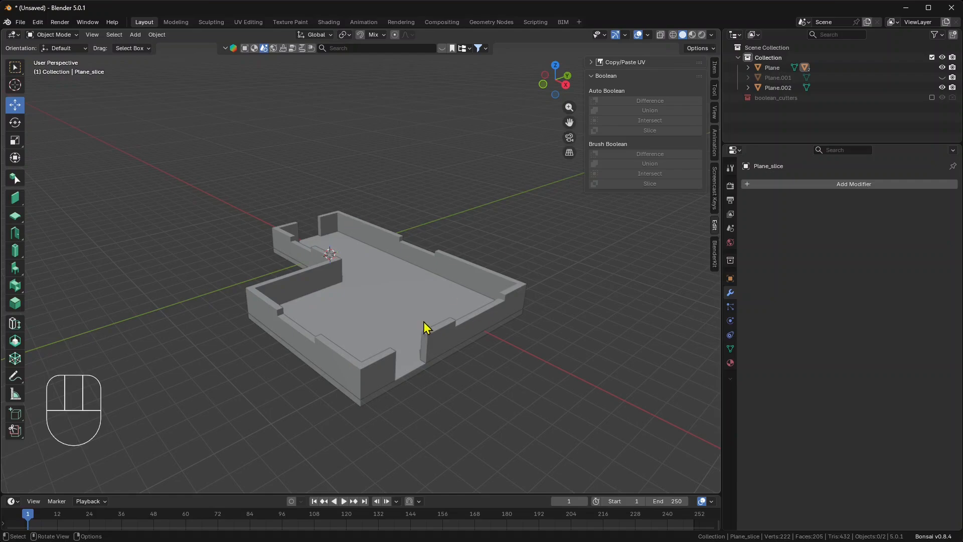
click(452, 332)
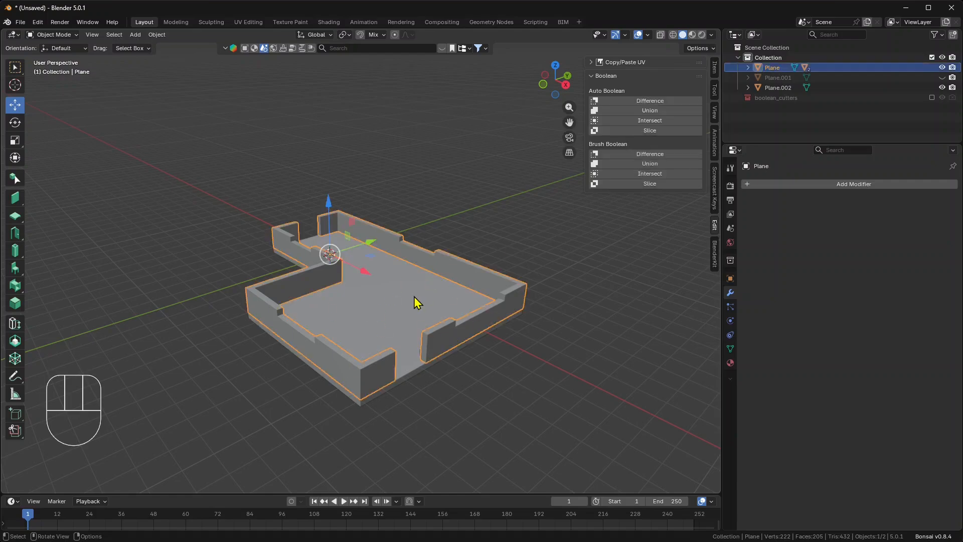
shift+middle_drag(414, 296, 434, 294)
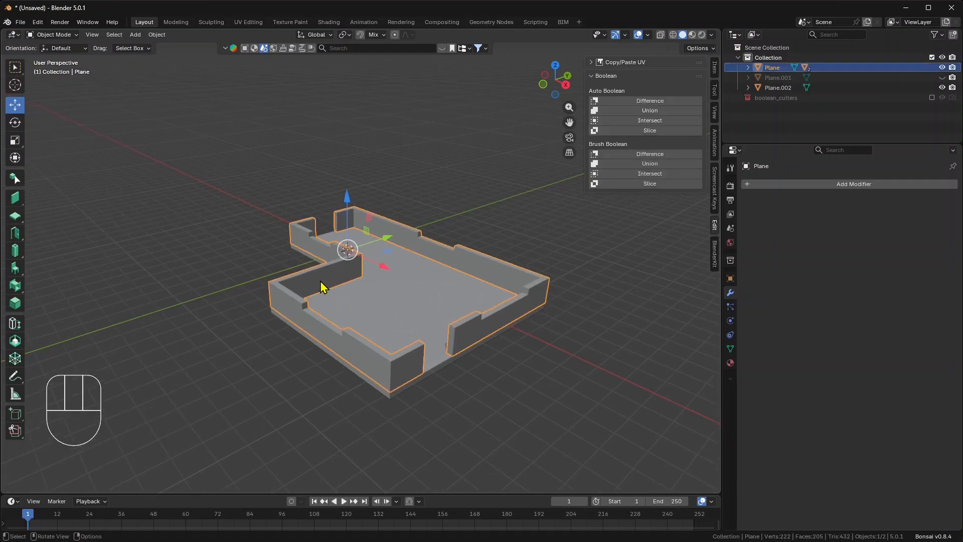
click(53, 35)
click(53, 57)
middle_drag(242, 206, 312, 253)
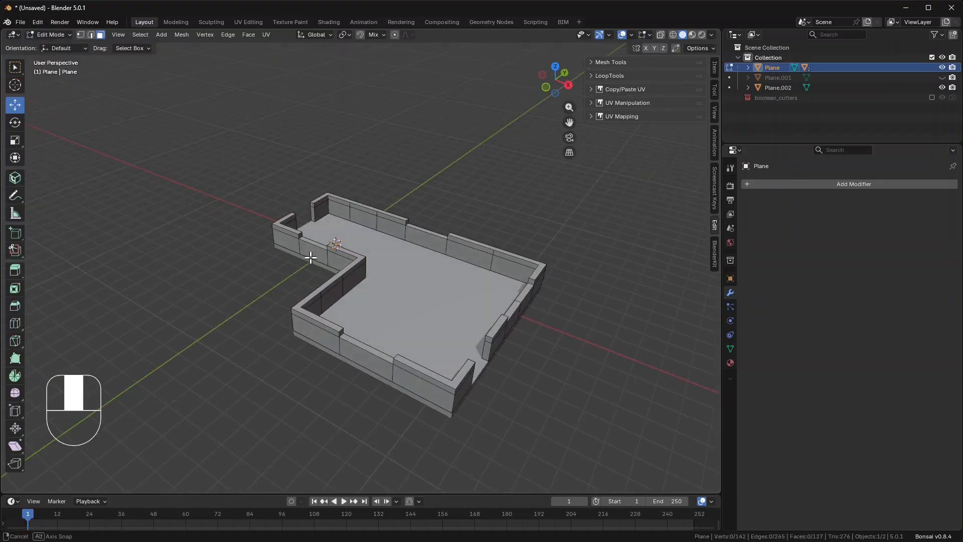
Select several cut top faces of the walls and extend the selection to all Coplanar faces with Select Similar
click(280, 220)
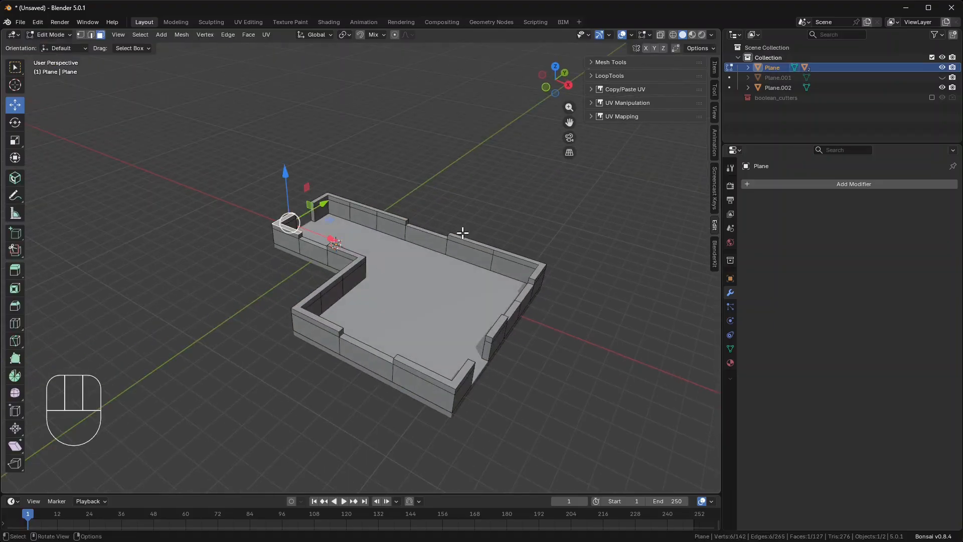
click(320, 323)
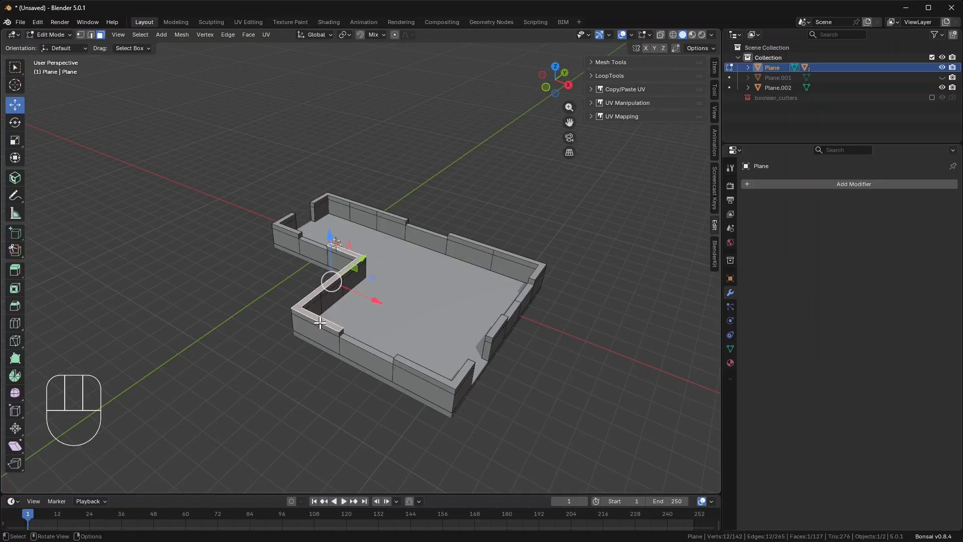
click(423, 368)
shift+click(495, 327)
middle_drag(495, 327, 491, 327)
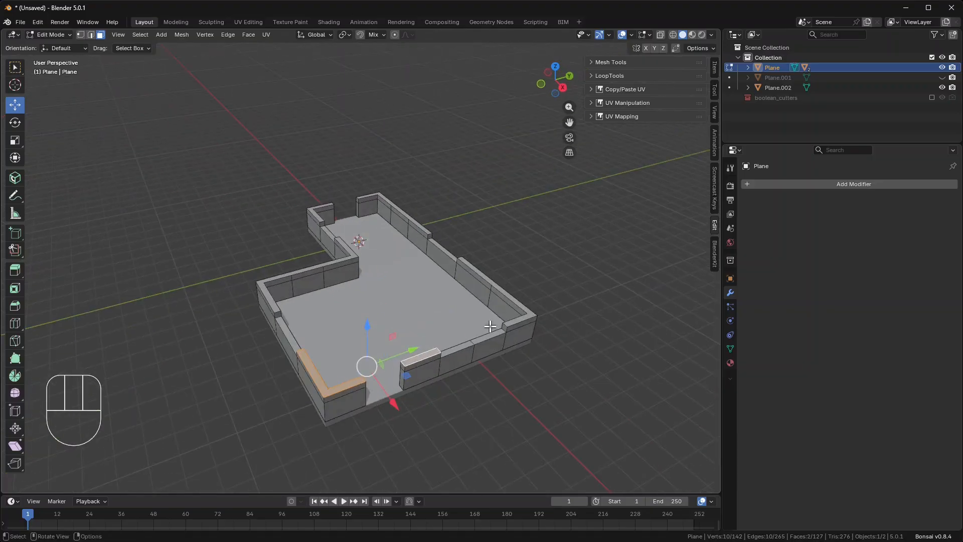
shift+click(517, 320)
middle_drag(358, 326, 340, 287)
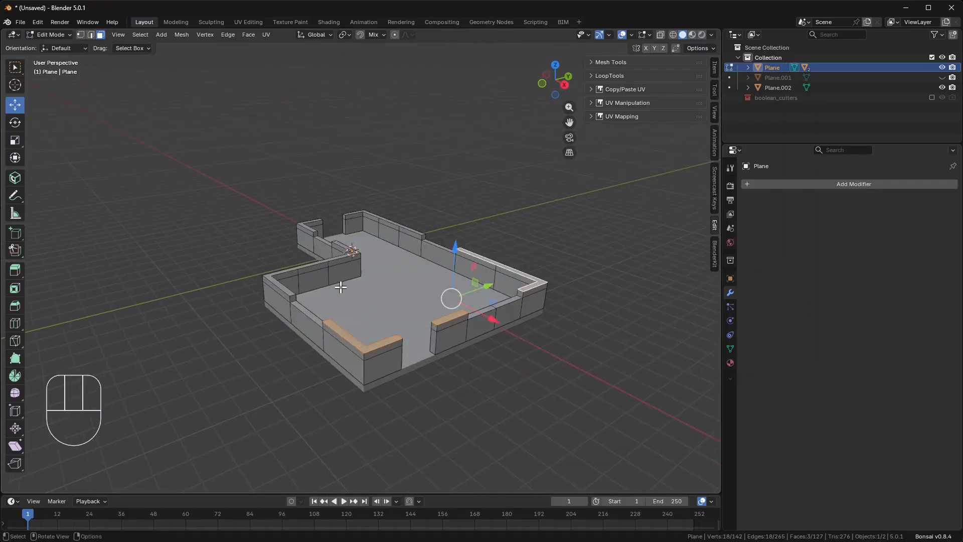
click(140, 34)
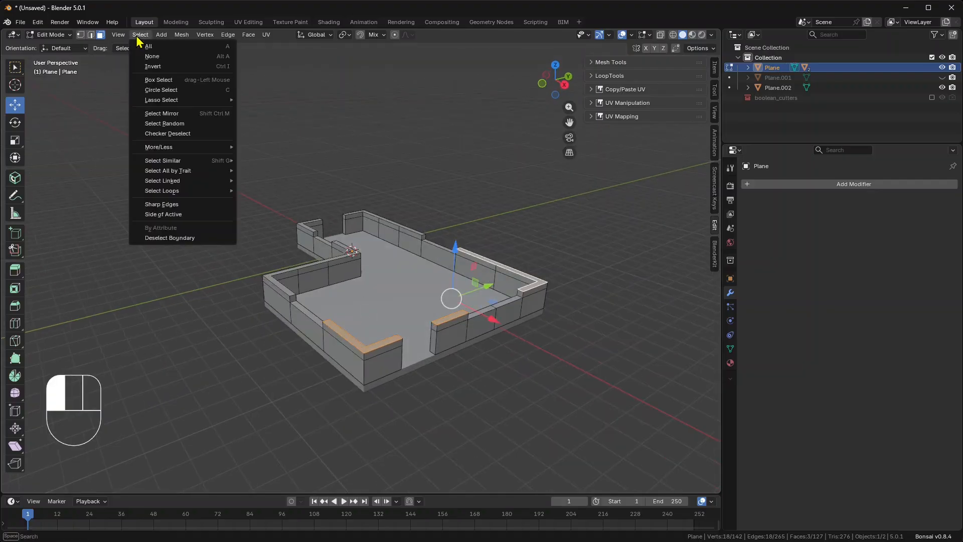
mouse_move(171, 164)
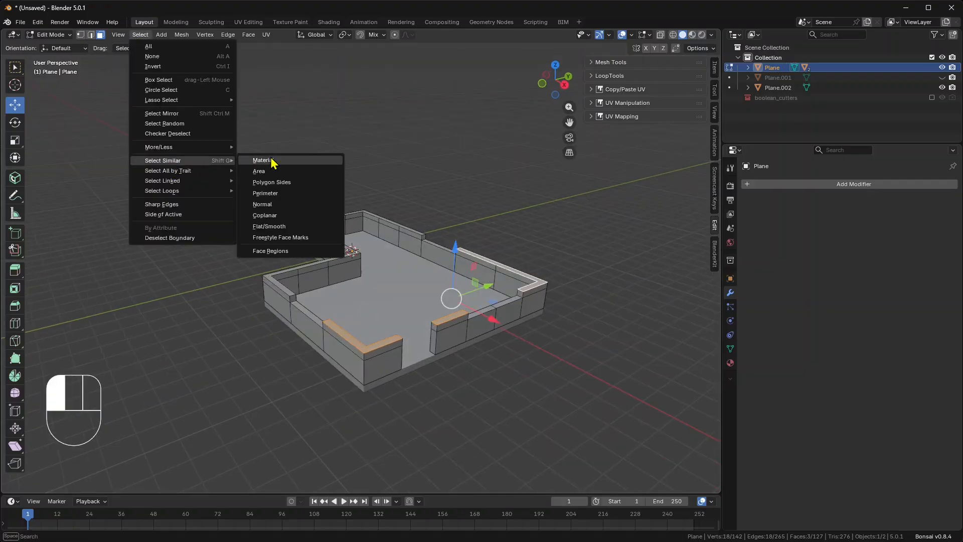
click(268, 216)
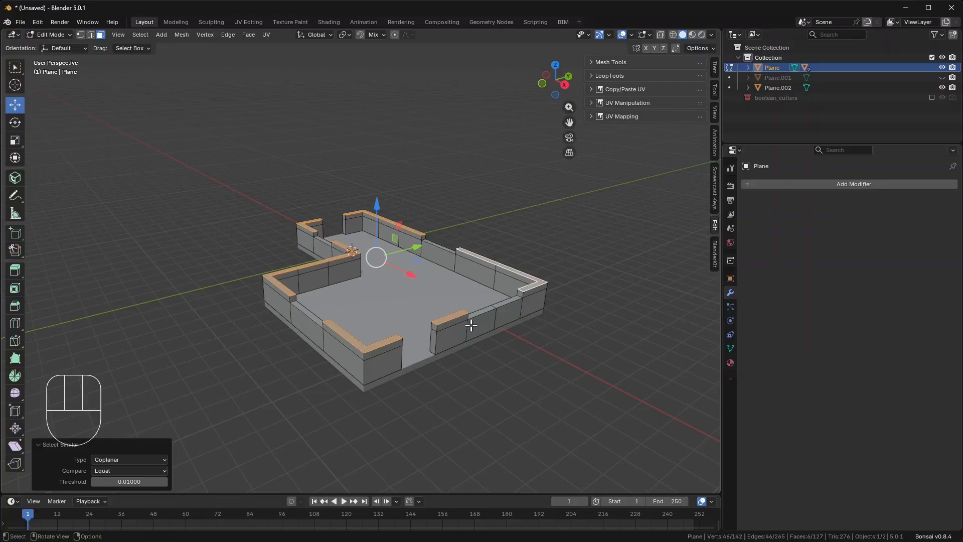
Separate the selected wall-top faces into their own object
right_click(467, 251)
mouse_move(470, 257)
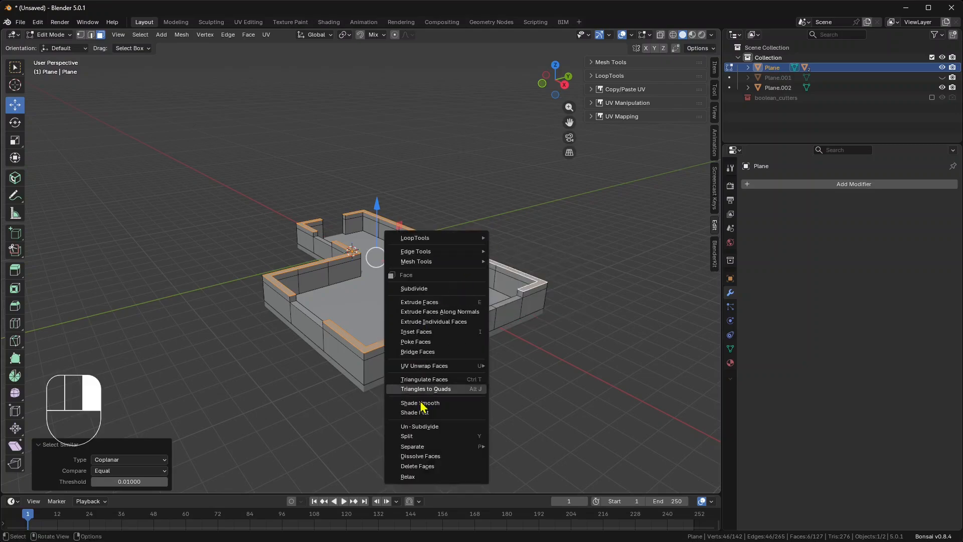
mouse_move(458, 449)
click(519, 447)
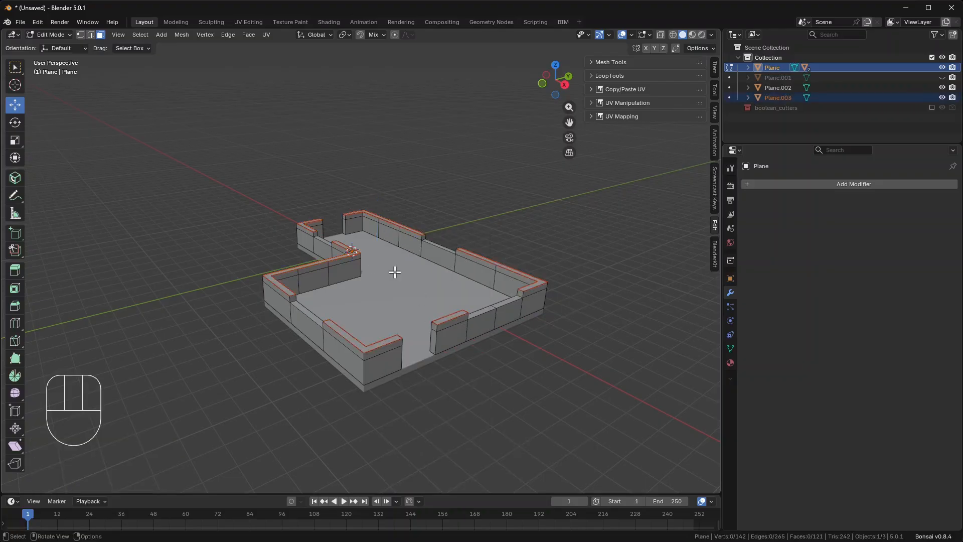
Return to Object Mode and raise the separated wall-top faces along Z, well above the walls
click(51, 34)
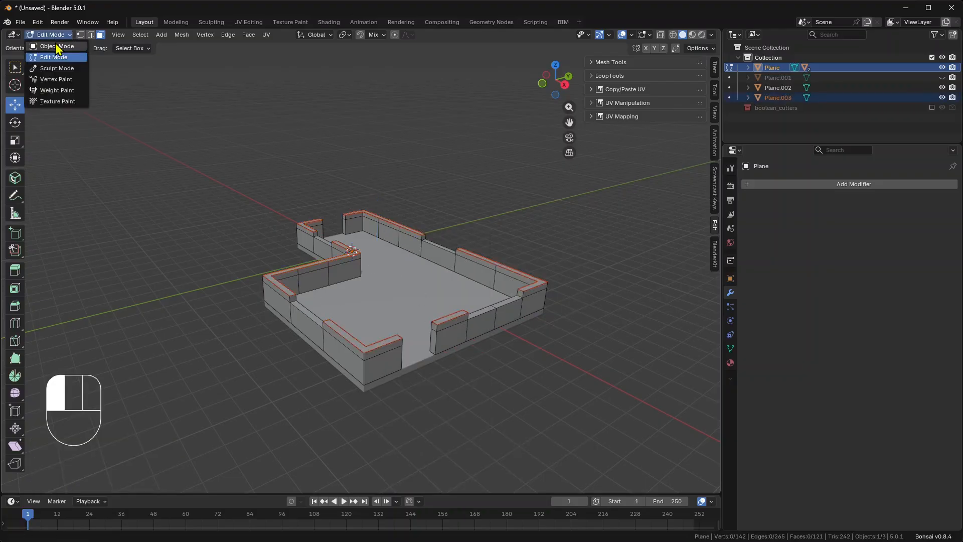
click(51, 46)
click(310, 224)
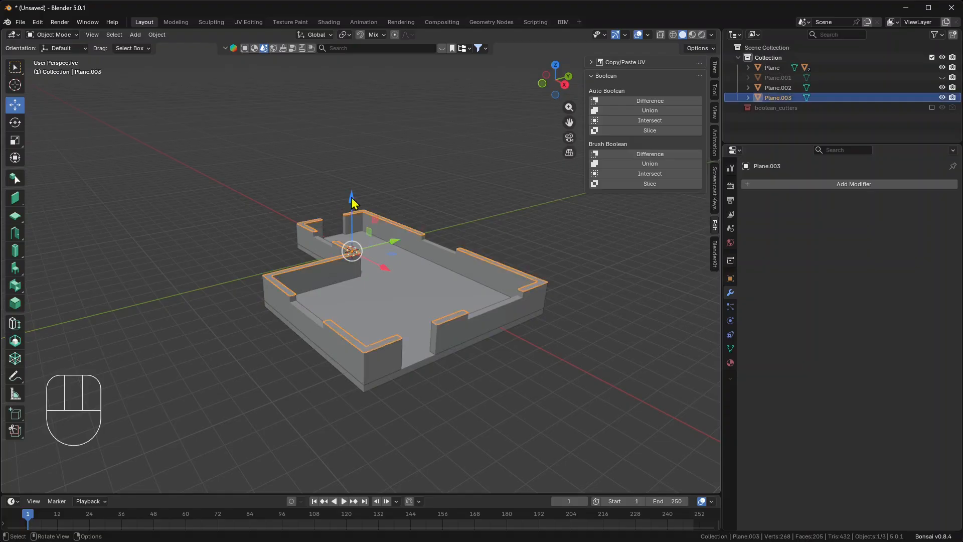
drag(354, 203, 358, 151)
middle_drag(359, 150, 340, 278)
Edit the open-topped walls in edge selection mode and select all their Non Manifold edges
click(322, 273)
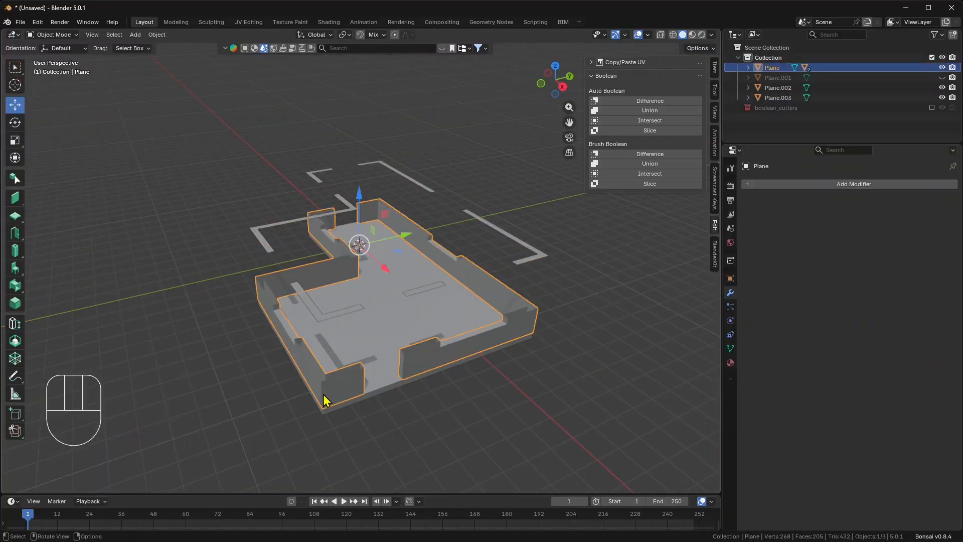
middle_drag(327, 398, 275, 311)
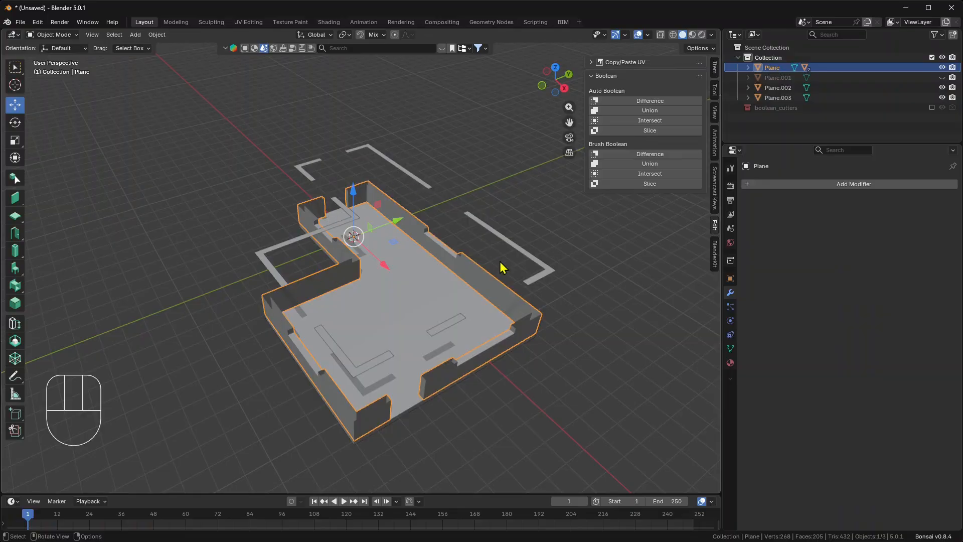
middle_drag(448, 419, 377, 351)
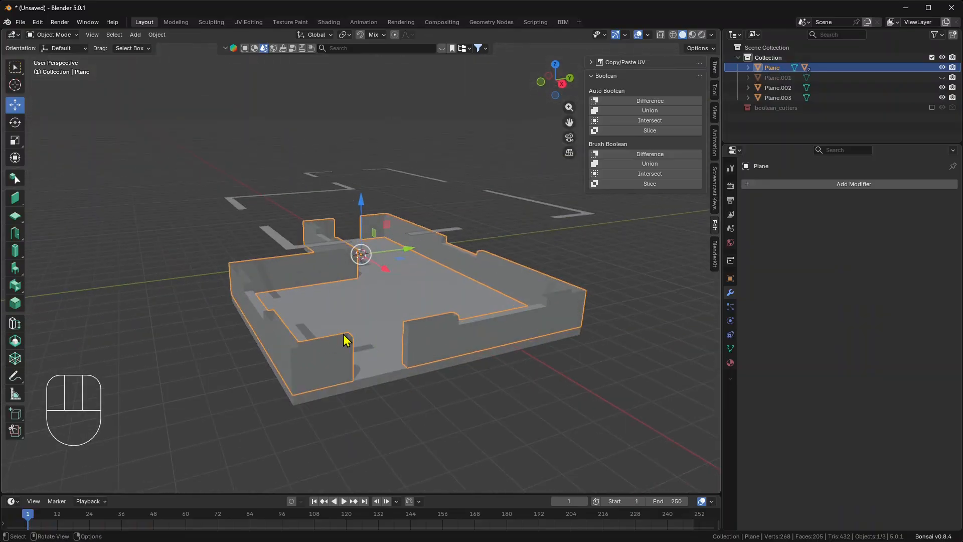
click(54, 34)
click(50, 57)
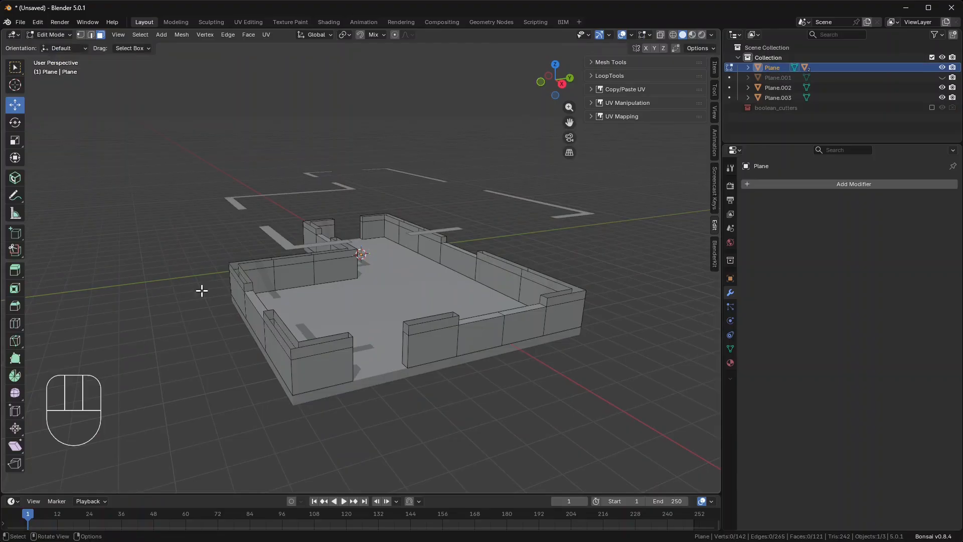
middle_drag(200, 288, 231, 333)
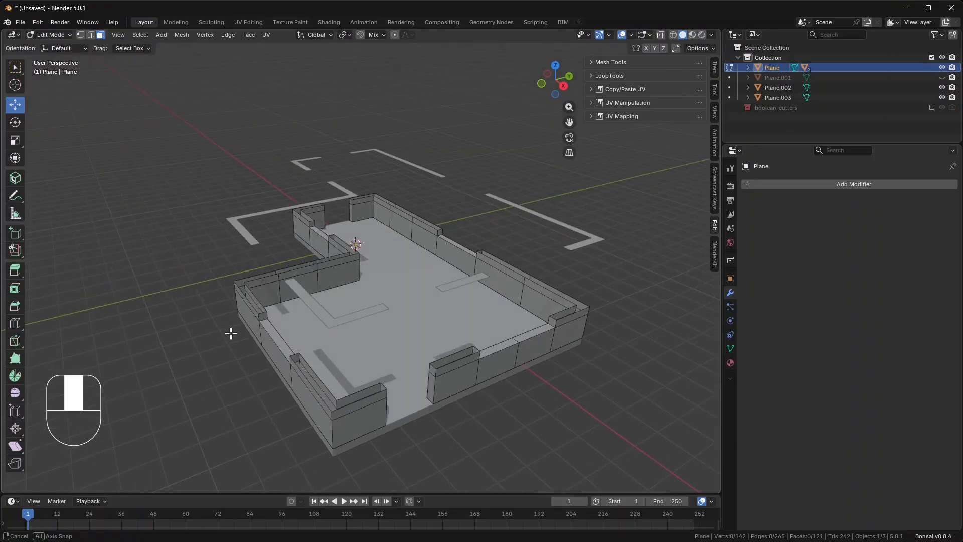
click(93, 38)
click(233, 295)
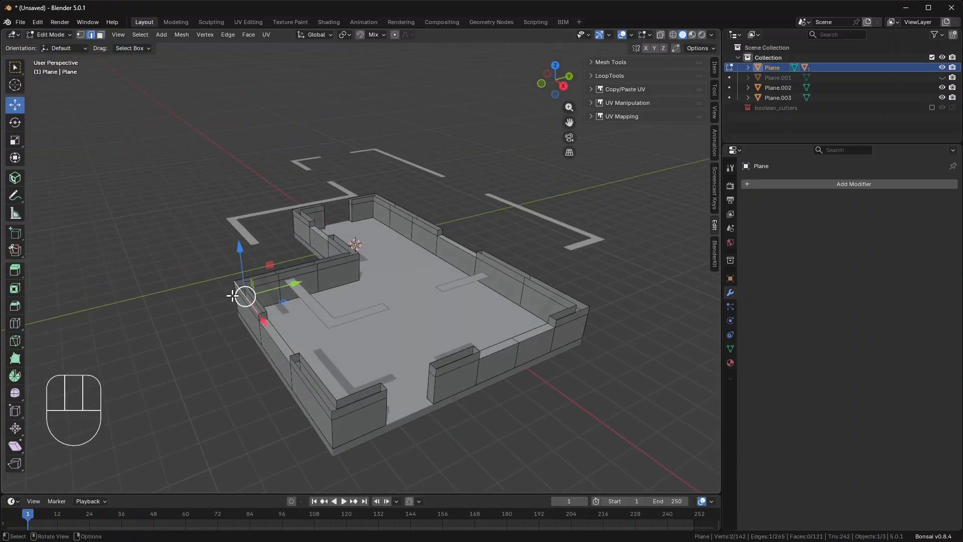
click(134, 36)
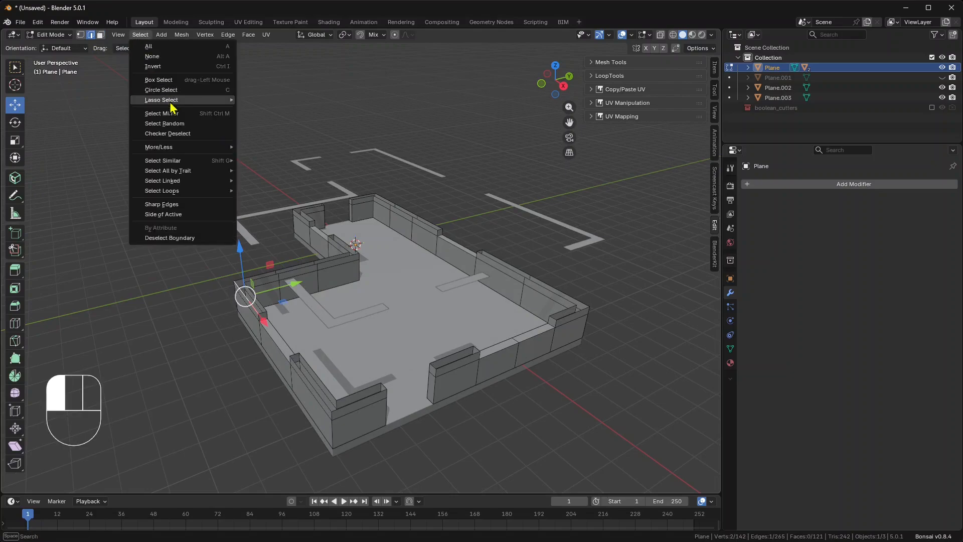
mouse_move(177, 172)
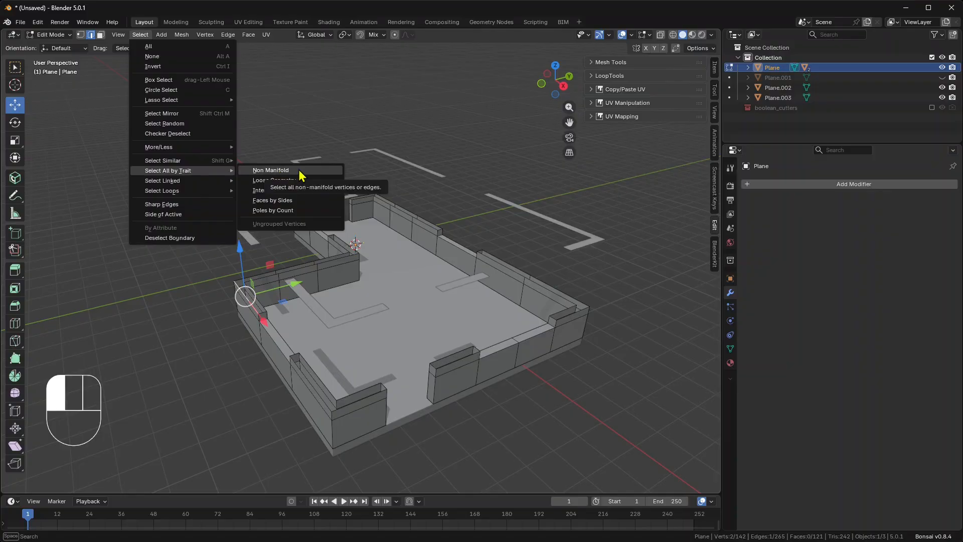
click(269, 171)
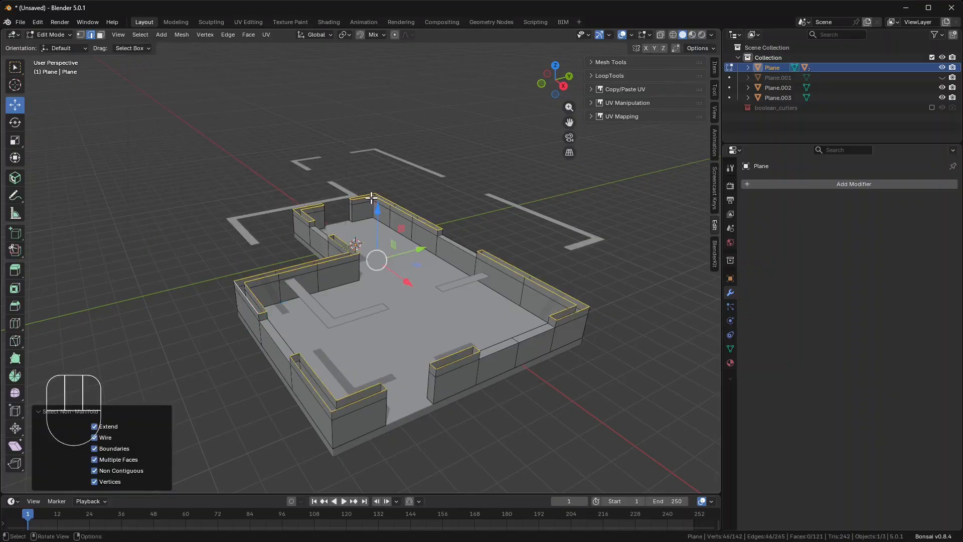
Close the open wall tops with New Face from Edges on the selected boundary edges
right_click(344, 256)
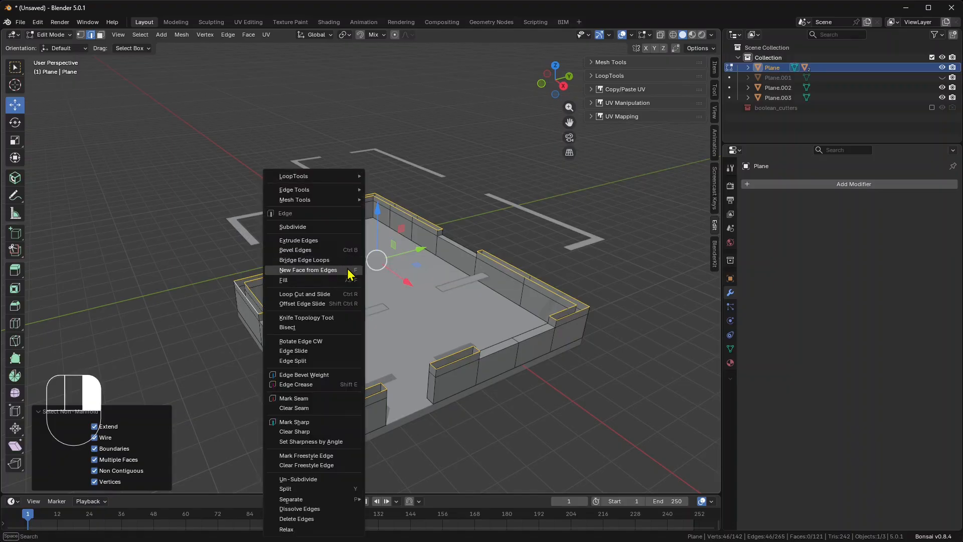
click(323, 271)
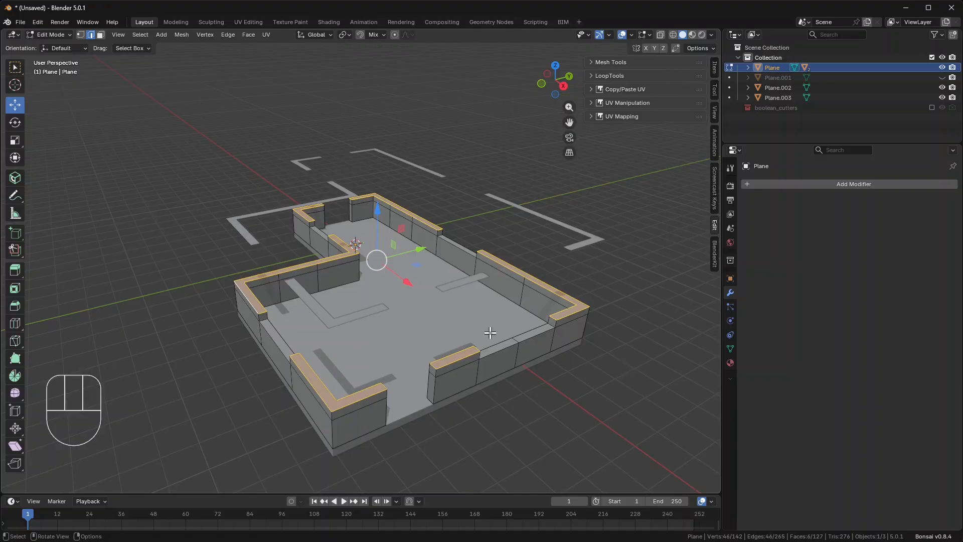
middle_drag(491, 333, 298, 229)
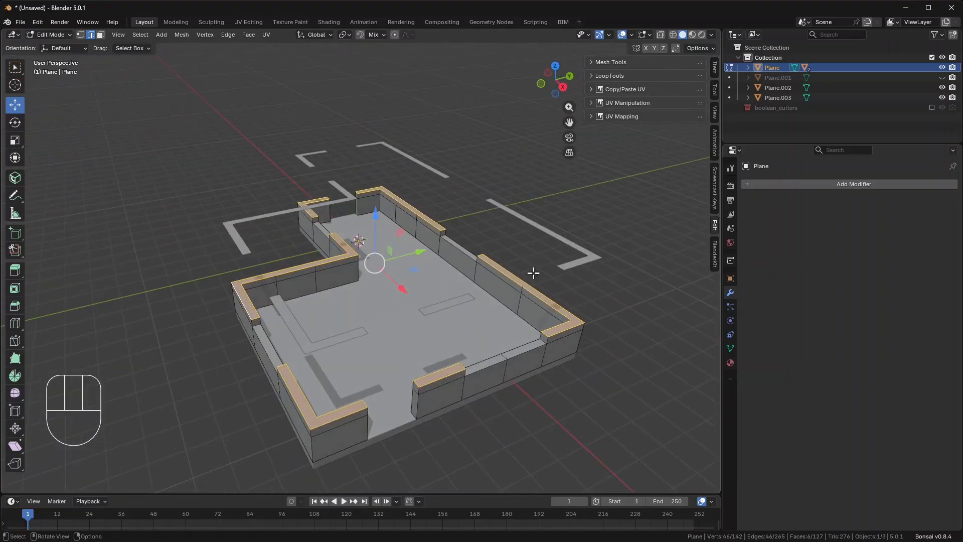
middle_drag(343, 331, 382, 361)
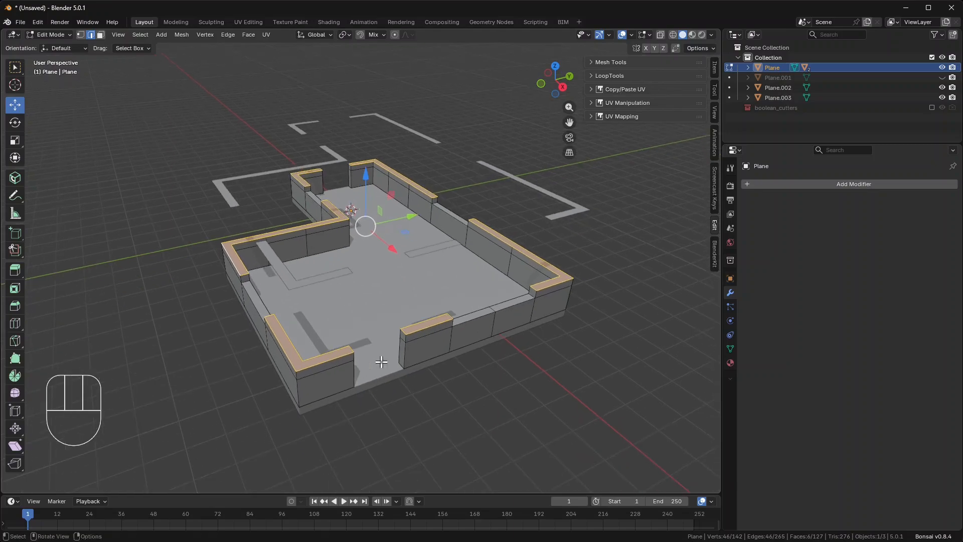
Try Fill followed by Dissolve Edges on the selected wall-top edges, and undo both operations
right_click(418, 330)
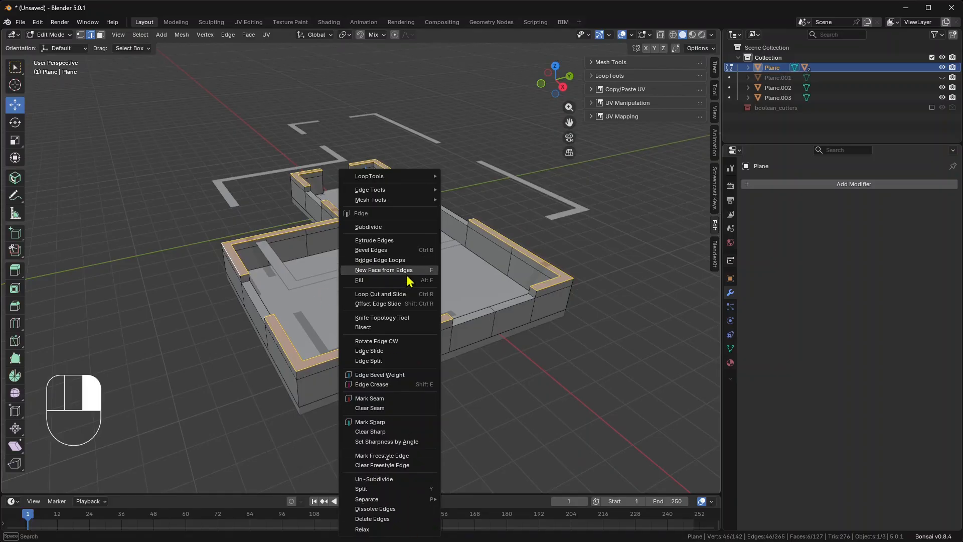
click(404, 280)
middle_drag(375, 220, 415, 321)
right_click(418, 323)
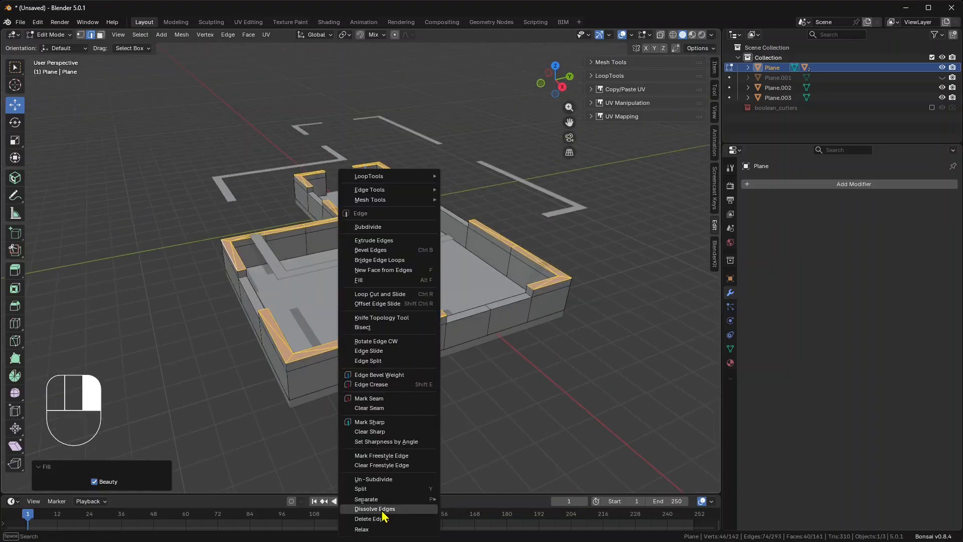
click(382, 510)
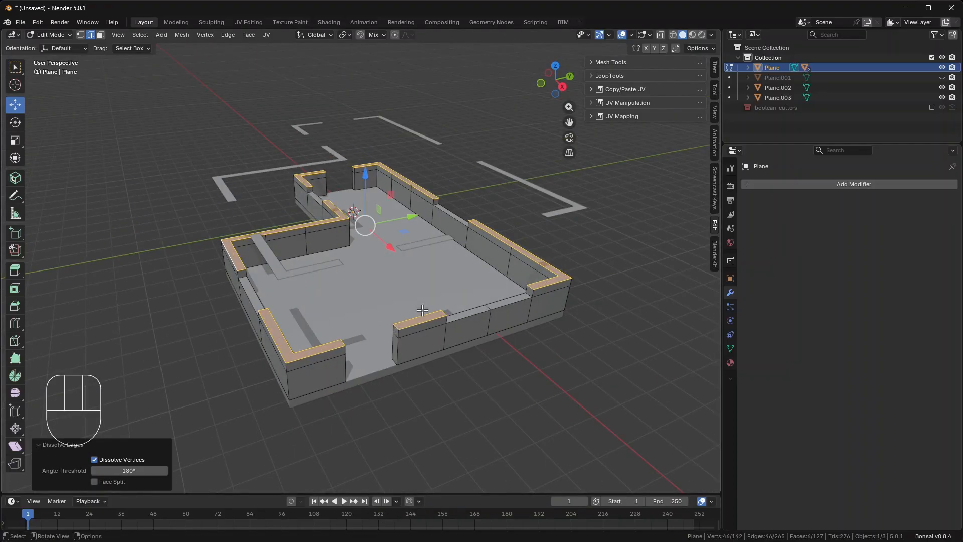
key(ctrl+z)
key(ctrl+z)
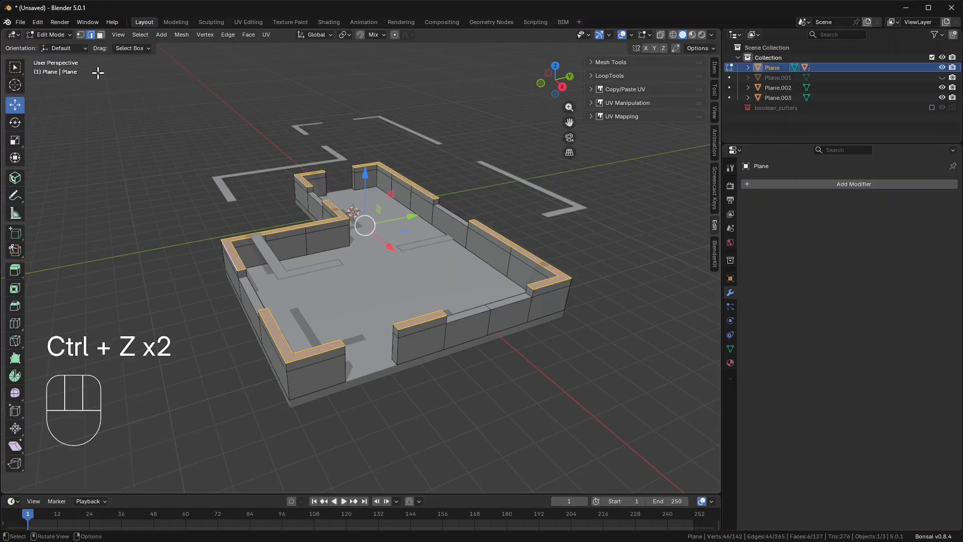
Return the capped walls to Object Mode and show them below the raised cut faces
click(50, 34)
click(53, 46)
middle_drag(196, 206, 341, 299)
scroll(351, 304, up, 2)
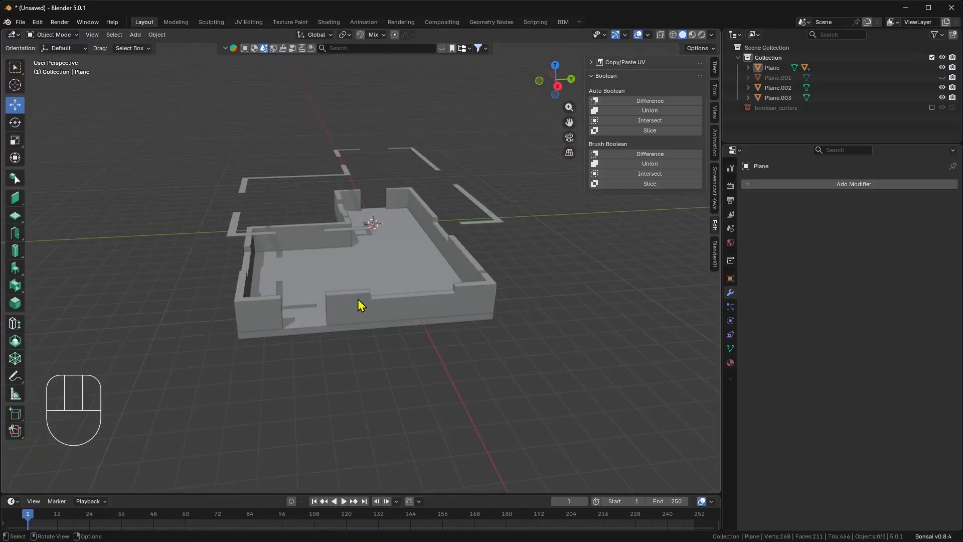
Select the separated cut faces above the walls and raise them about 1.57 m along the Z axis
middle_drag(466, 290, 352, 198)
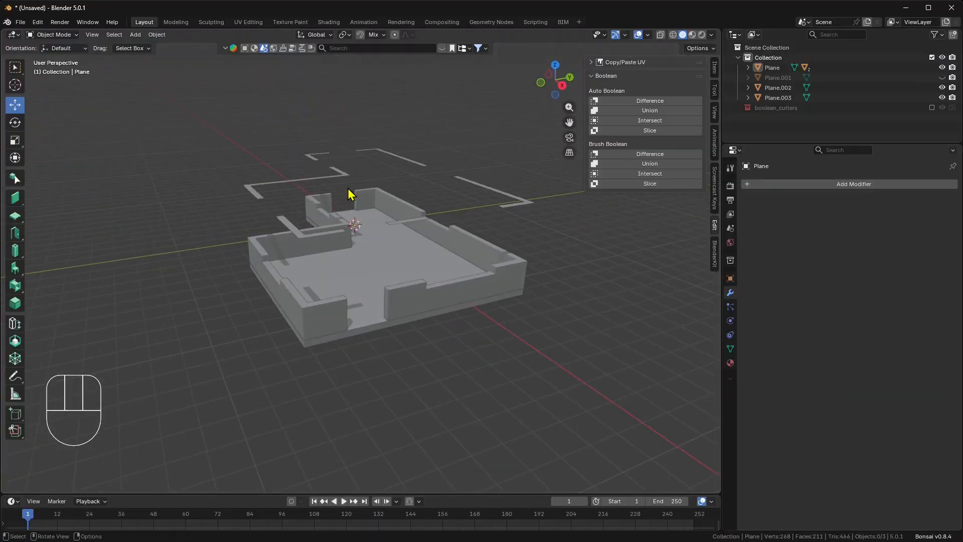
click(340, 175)
click(355, 319)
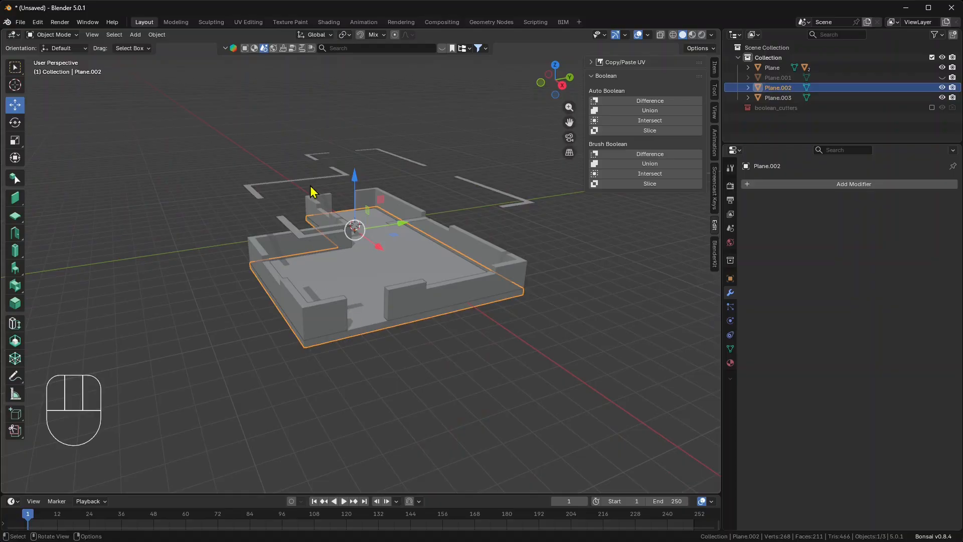
click(395, 228)
mouse_move(395, 229)
middle_down()
mouse_move(383, 279)
mouse_move(406, 236)
middle_up()
key(g)
key(z)
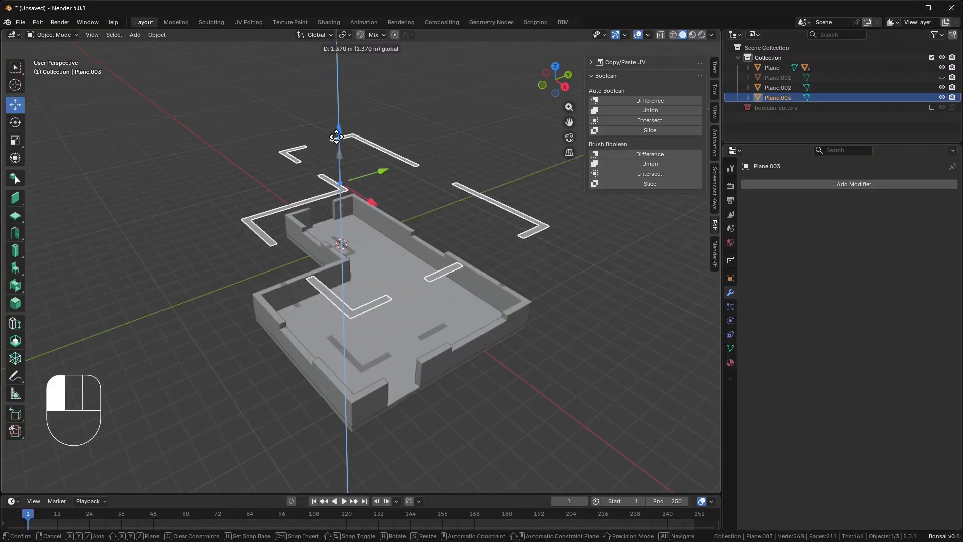
click(410, 244)
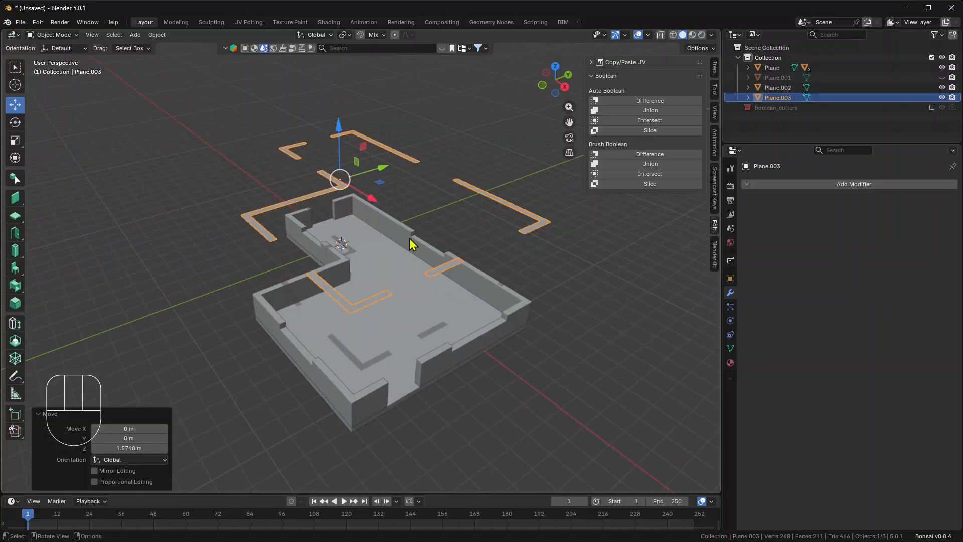
Convert the raised cut faces to a curve object and select the resulting plan outline
right_click(341, 187)
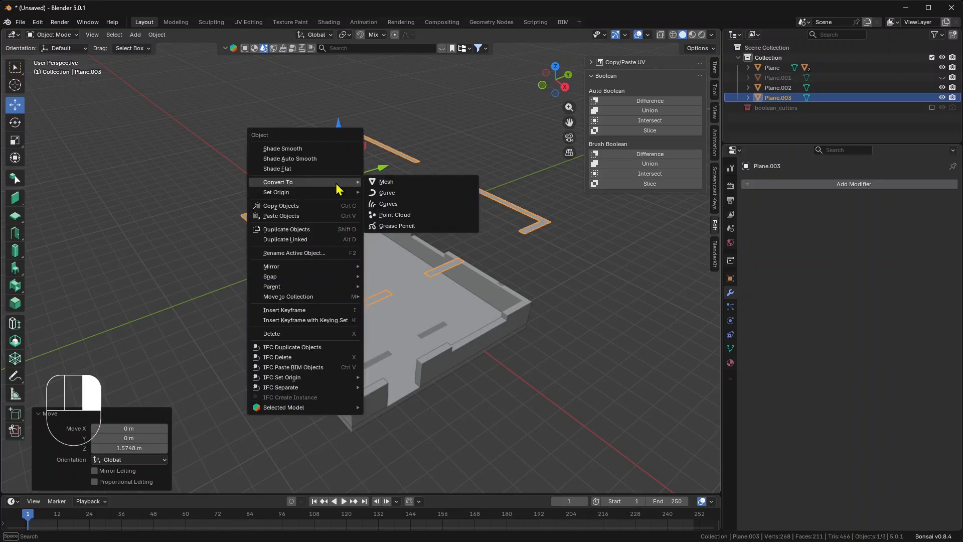
click(387, 197)
middle_drag(470, 166, 468, 249)
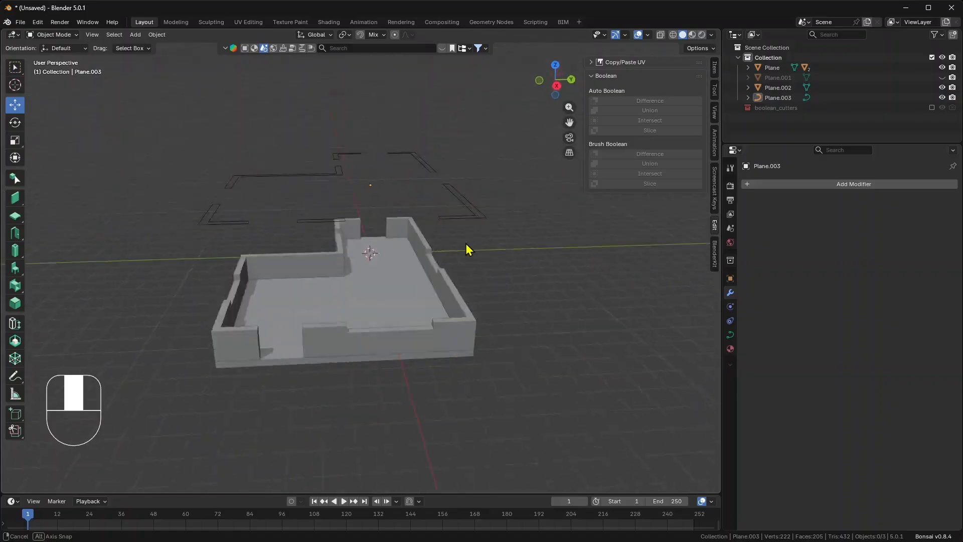
click(339, 182)
middle_drag(355, 253, 293, 296)
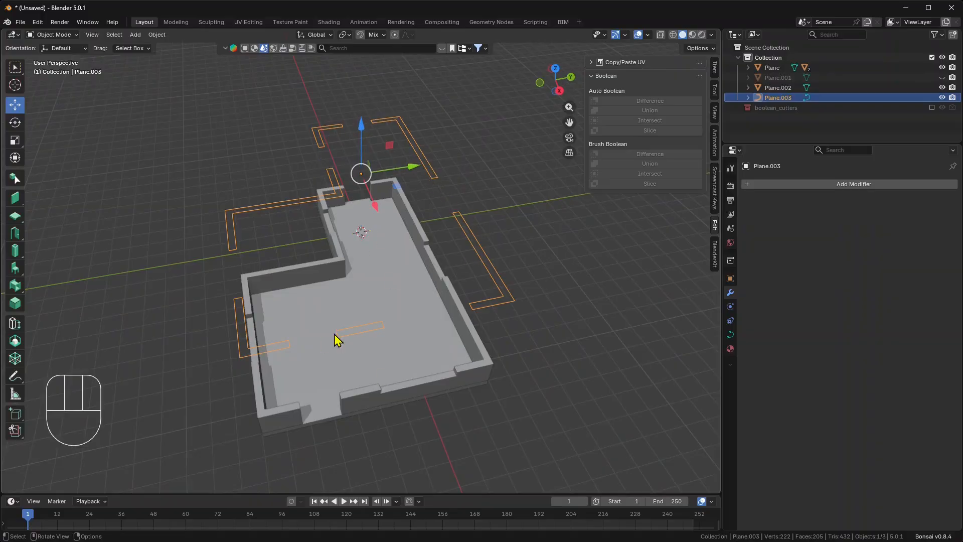
mouse_move(376, 332)
middle_down()
mouse_move(401, 326)
mouse_move(380, 314)
middle_up()
middle_drag(344, 263, 359, 271)
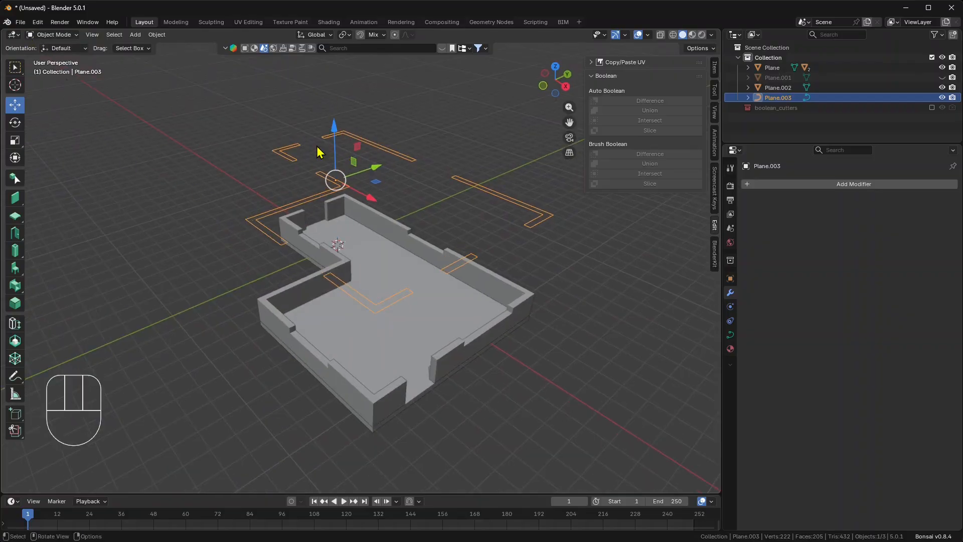
Start an AutoCAD DXF export of the selected outline and set the recent drawings folder as its destination
click(21, 22)
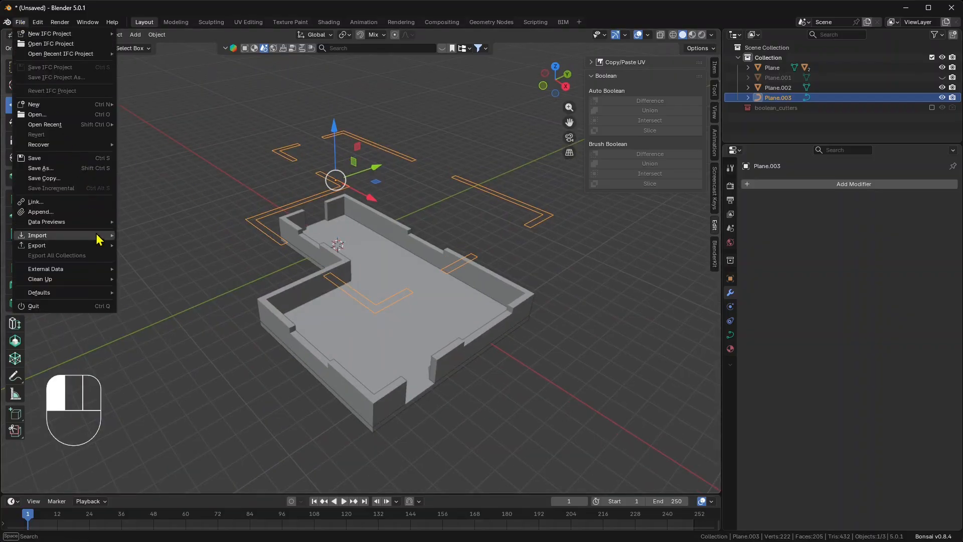
mouse_move(100, 251)
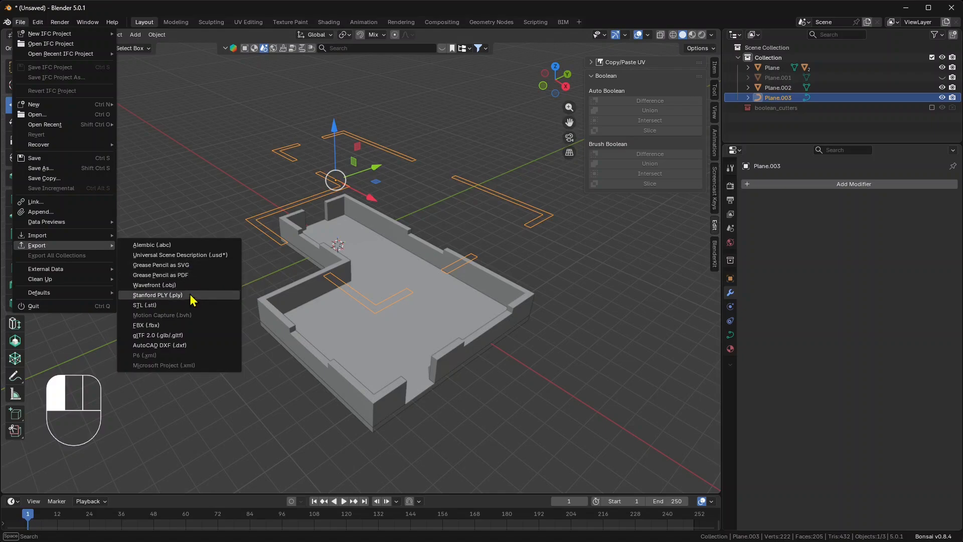
click(170, 349)
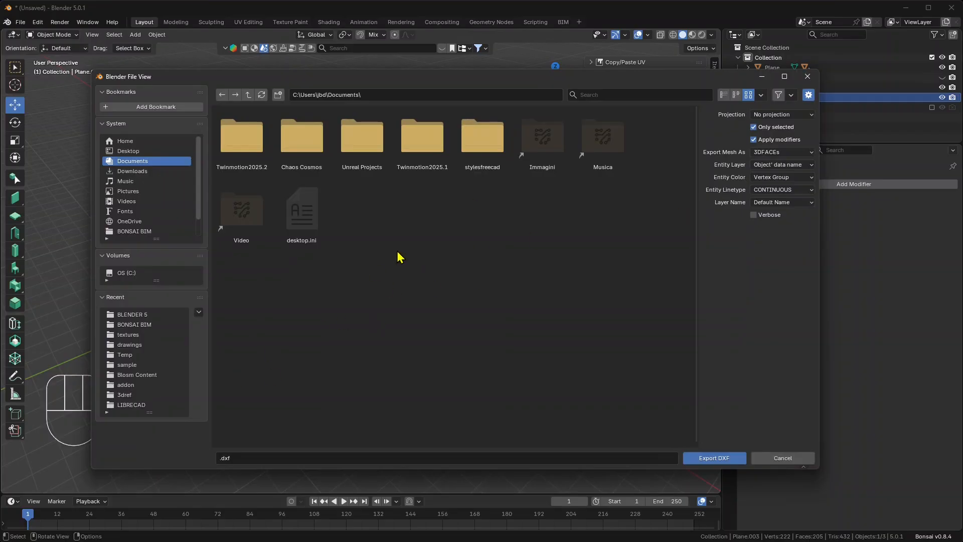
click(131, 348)
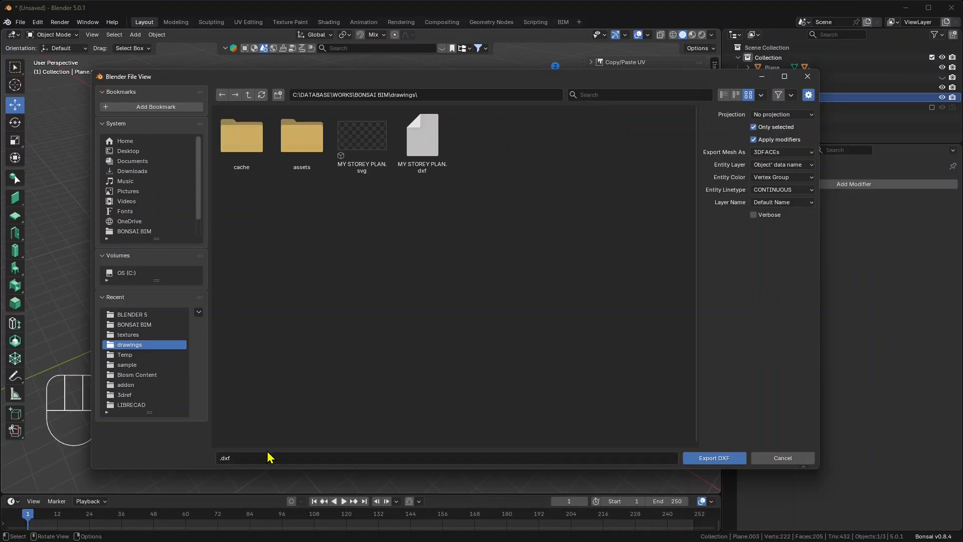
Name the file exampleplan.dxf, export the outline as DXF, and deselect the curve
click(252, 458)
key(Home)
text(example)
text(_)
text(lan)
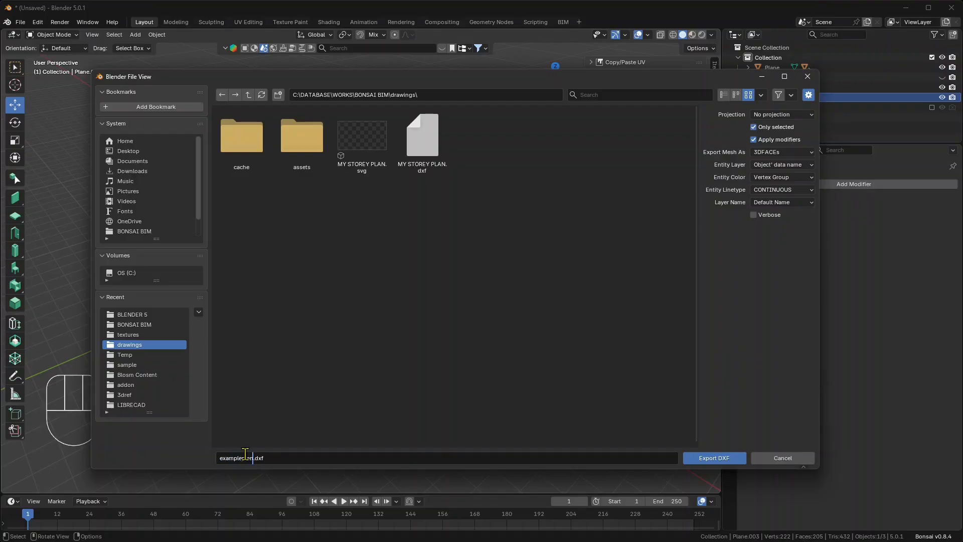
click(729, 458)
click(436, 138)
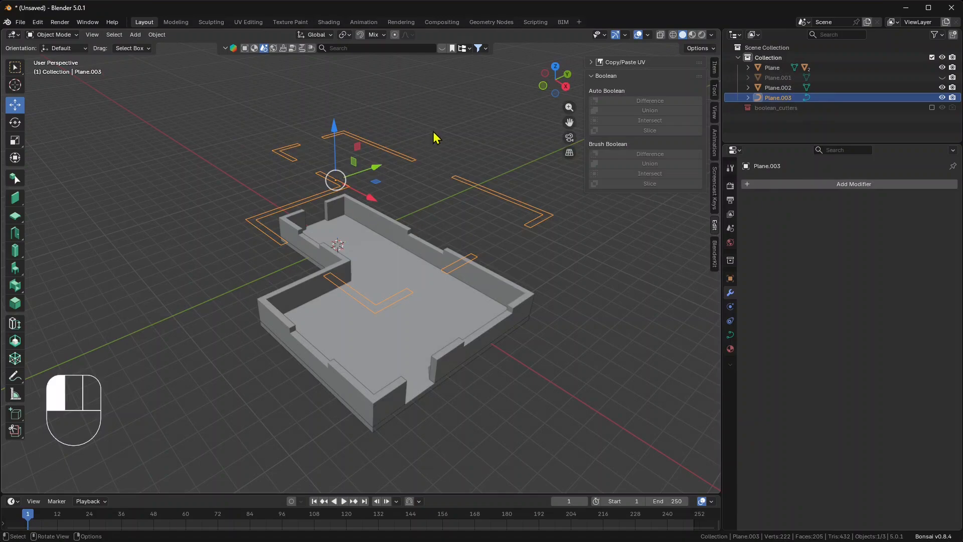
middle_drag(302, 296, 319, 281)
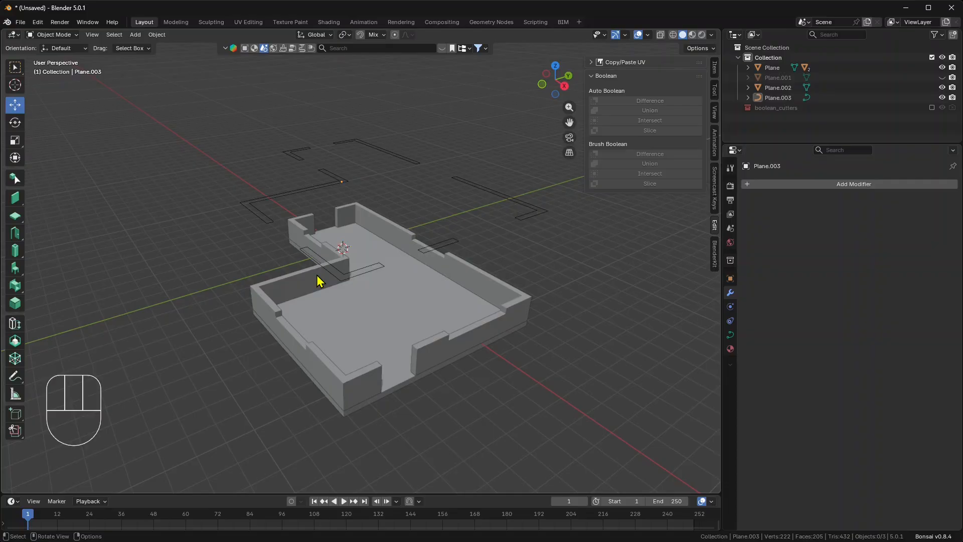